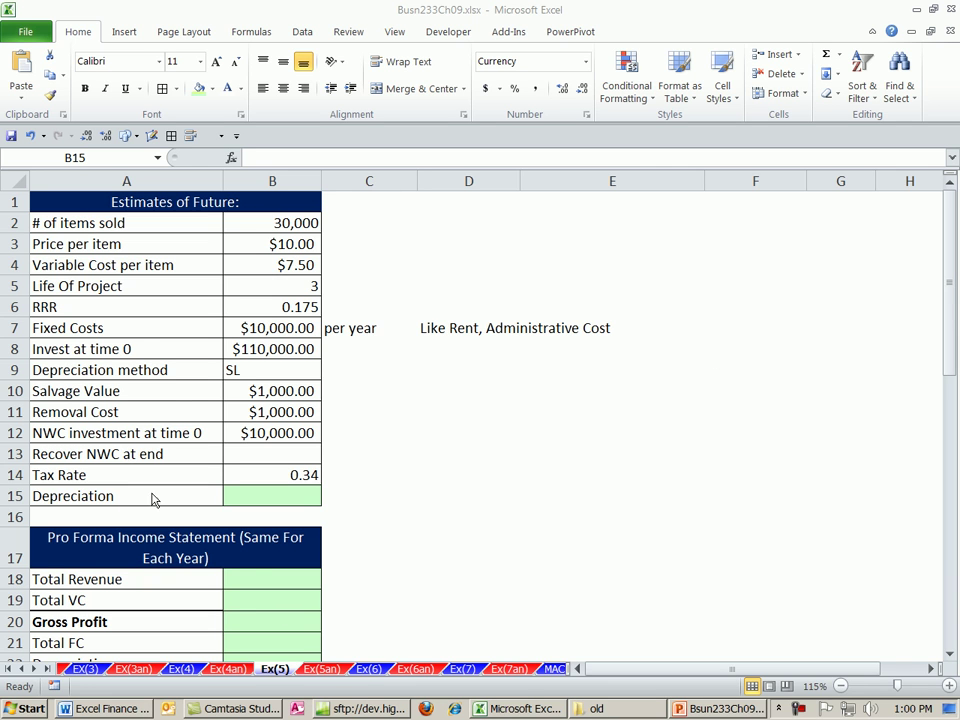
- Examine the project's sales estimates: number of items sold, price per item, variable cost per item and life of the project
click(428, 20)
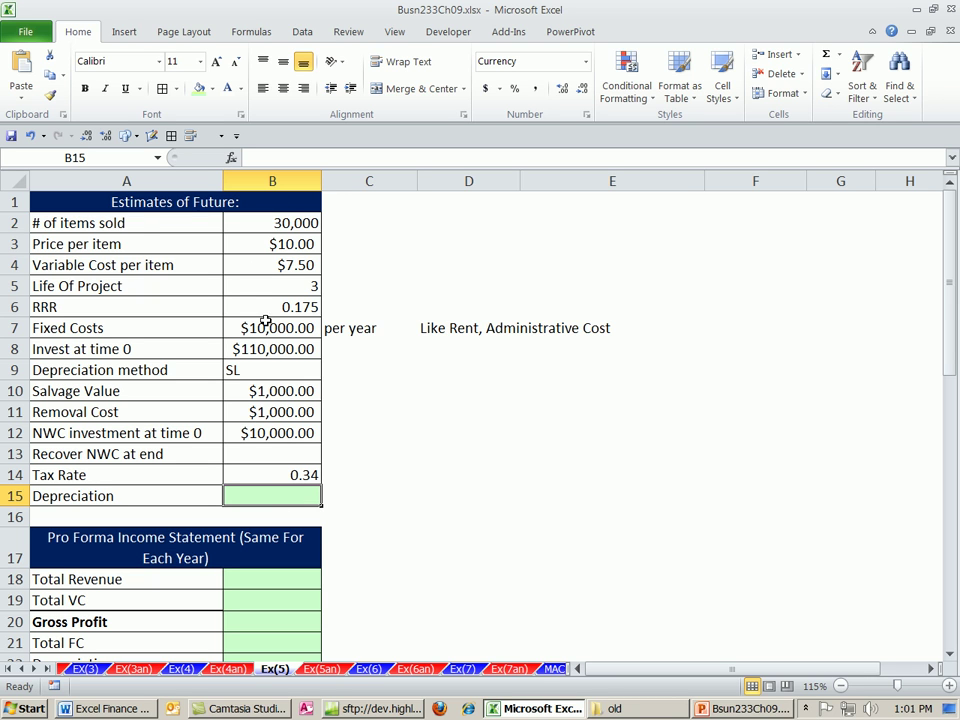
click(139, 222)
drag(139, 222, 268, 470)
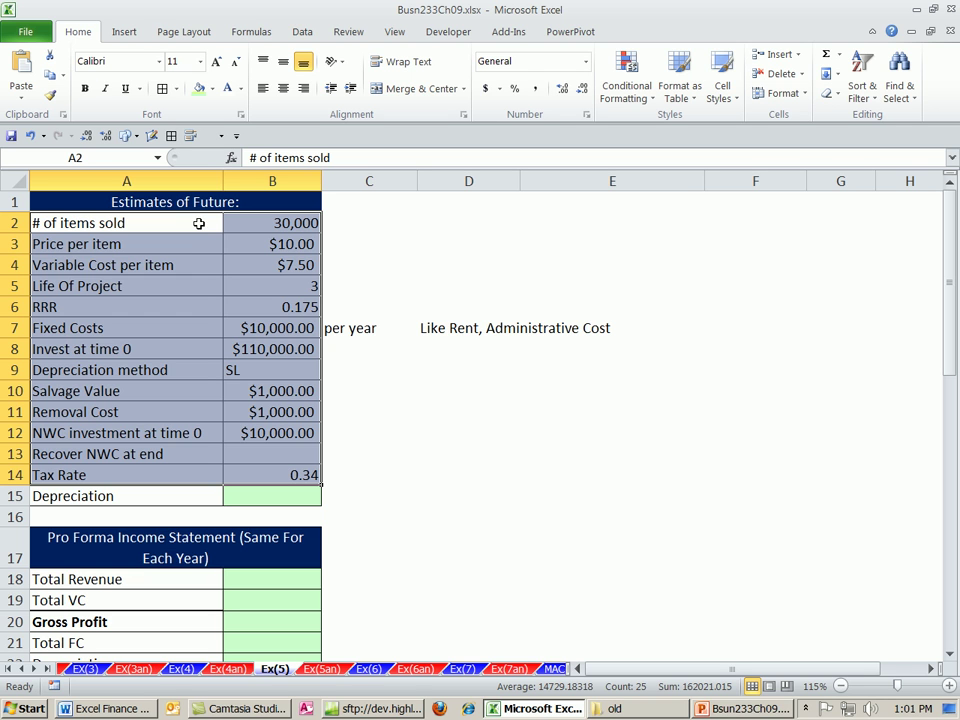
click(283, 222)
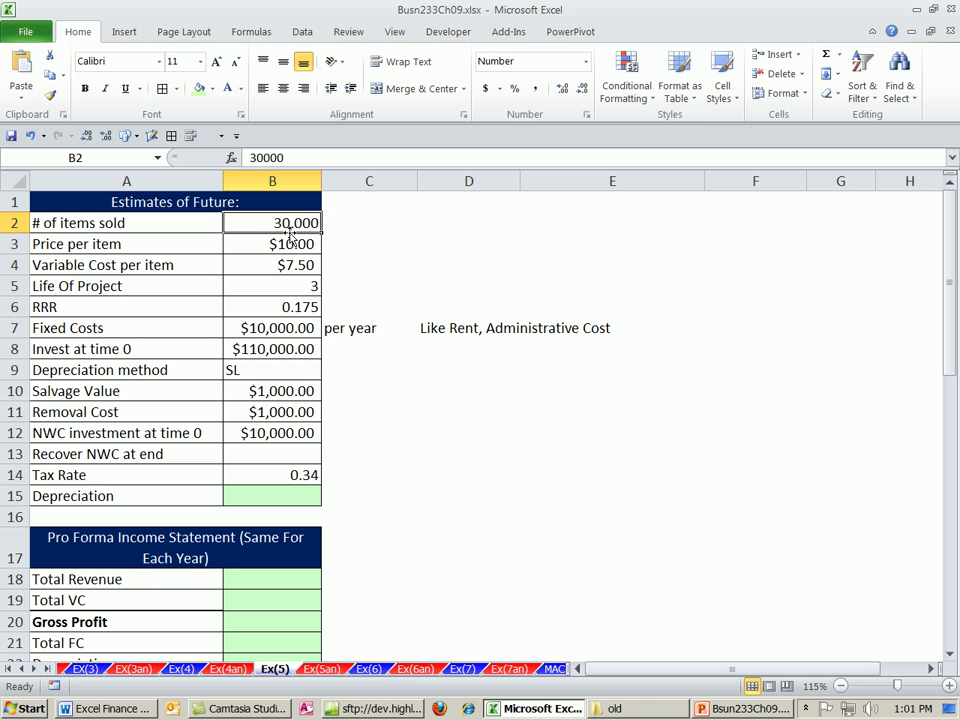
click(283, 243)
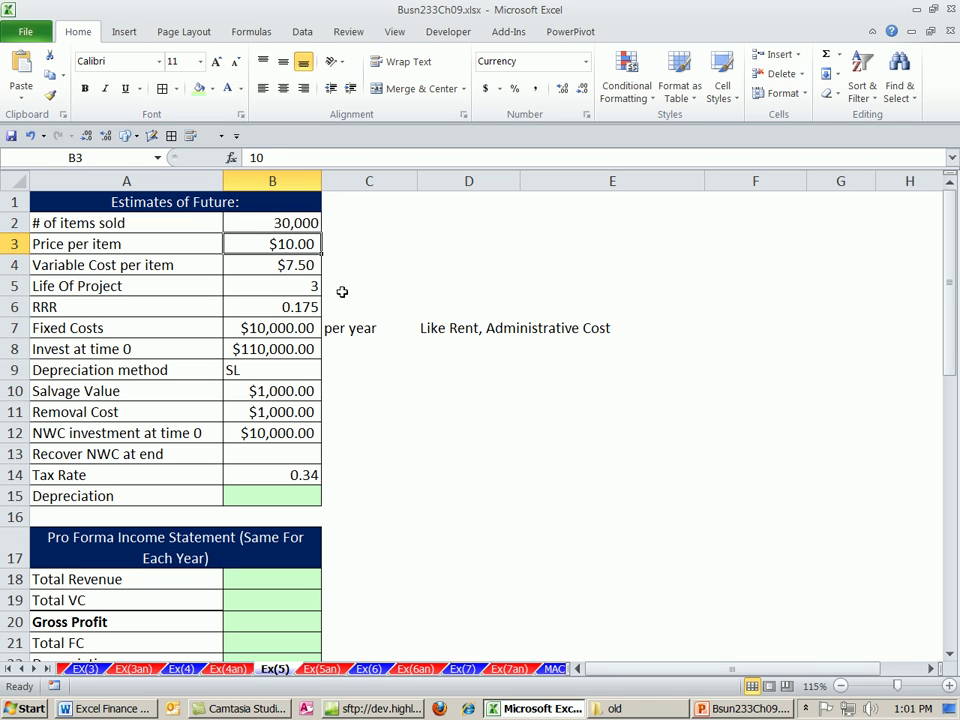
click(305, 264)
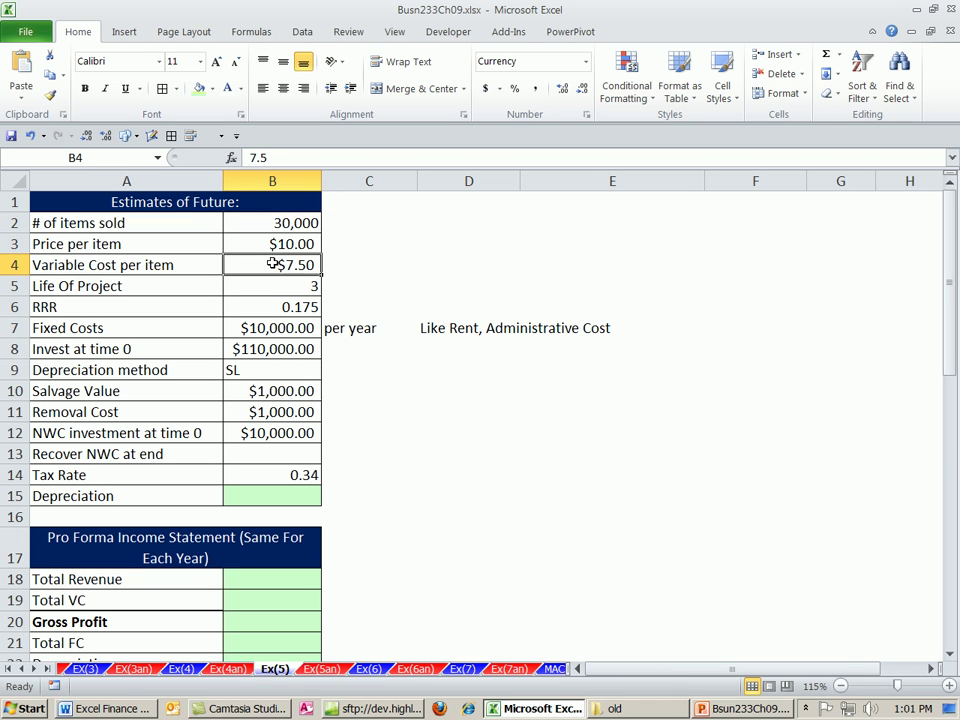
click(300, 242)
click(231, 226)
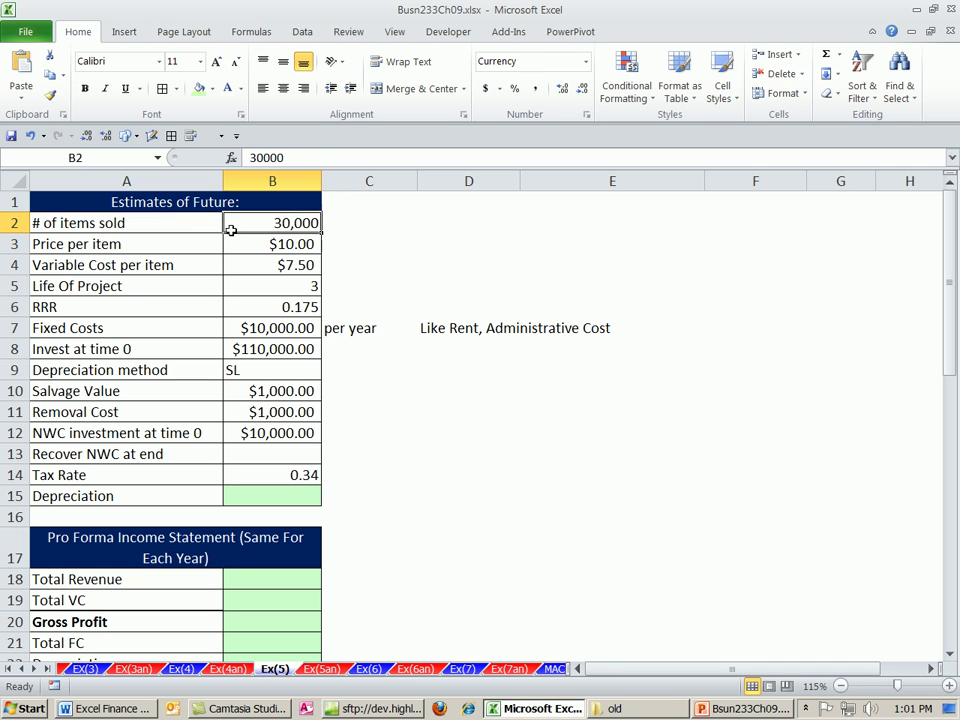
drag(104, 229, 251, 243)
click(220, 243)
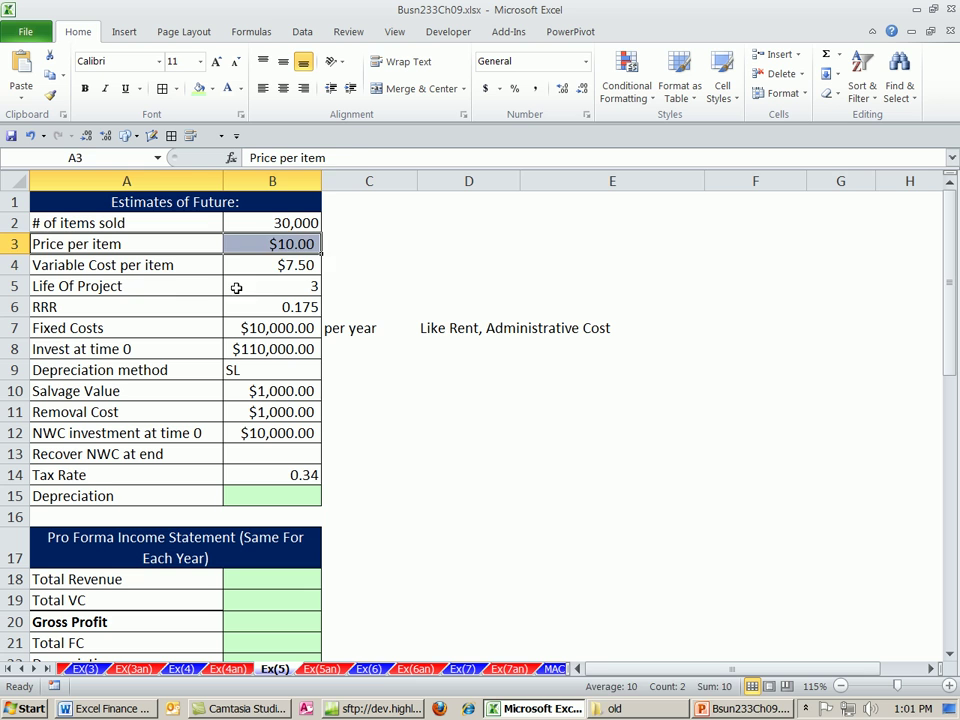
drag(156, 264, 270, 265)
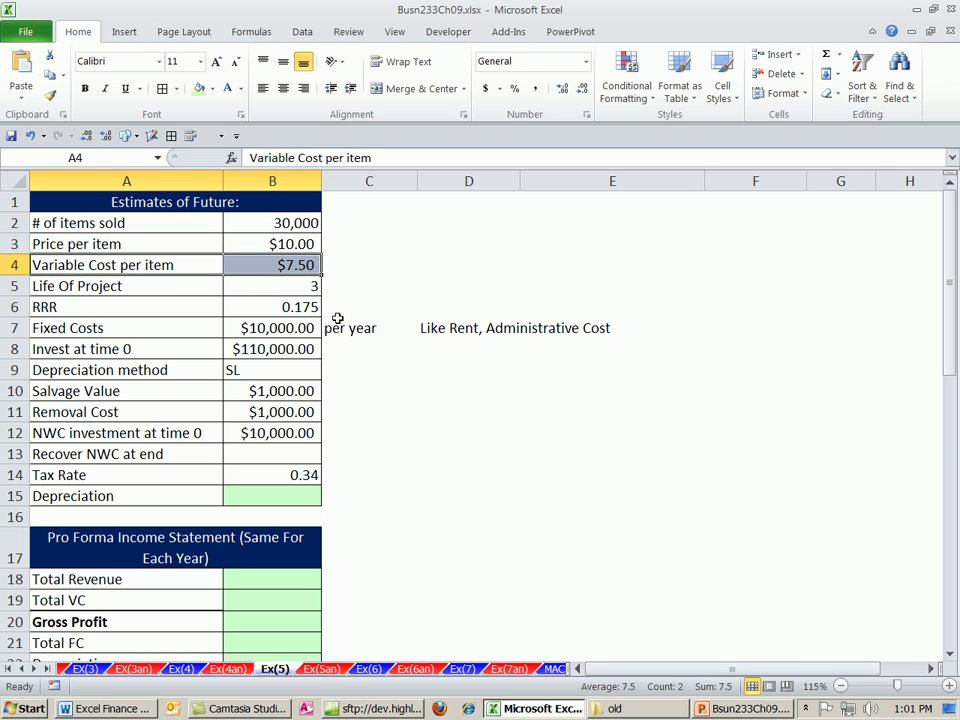
click(272, 286)
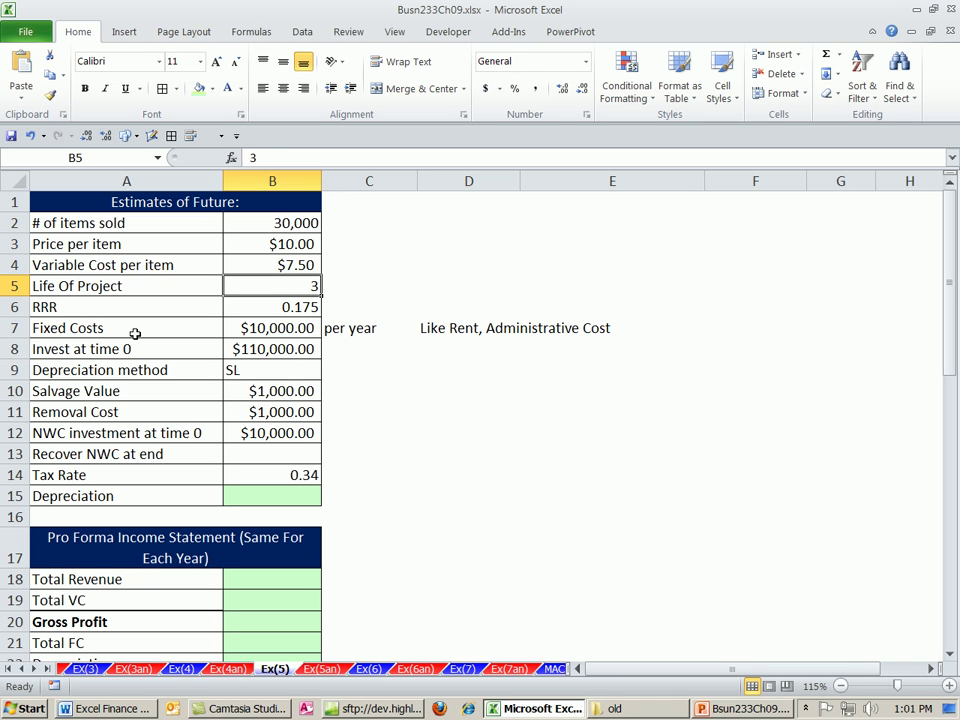
- Examine the cost and investment estimates from fixed costs through depreciation method, salvage value, removal cost and net working capital to tax rate
click(275, 332)
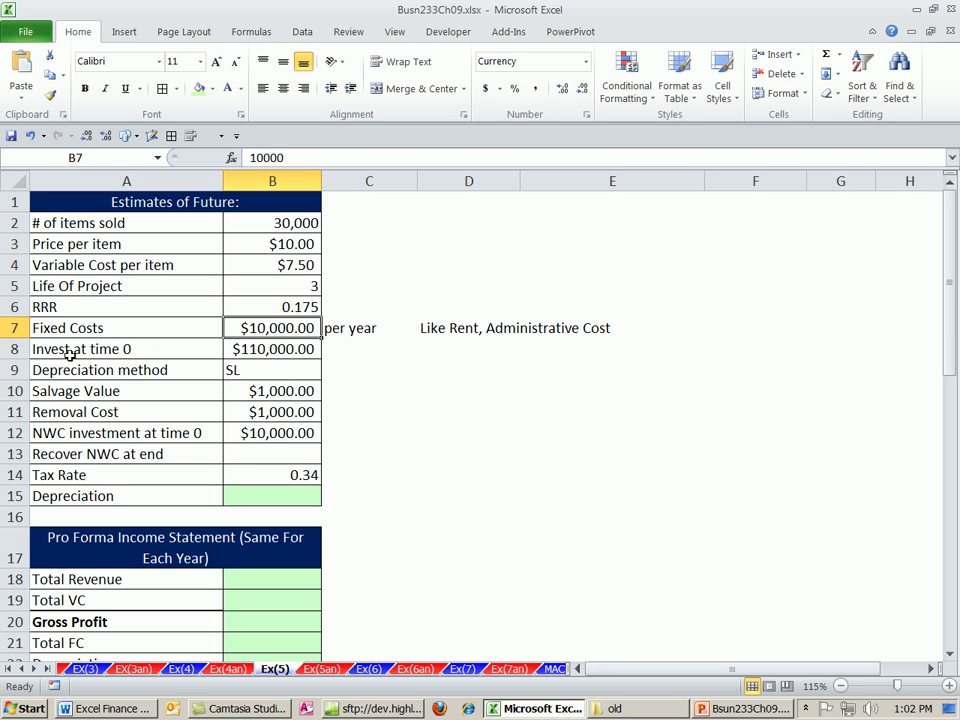
click(250, 347)
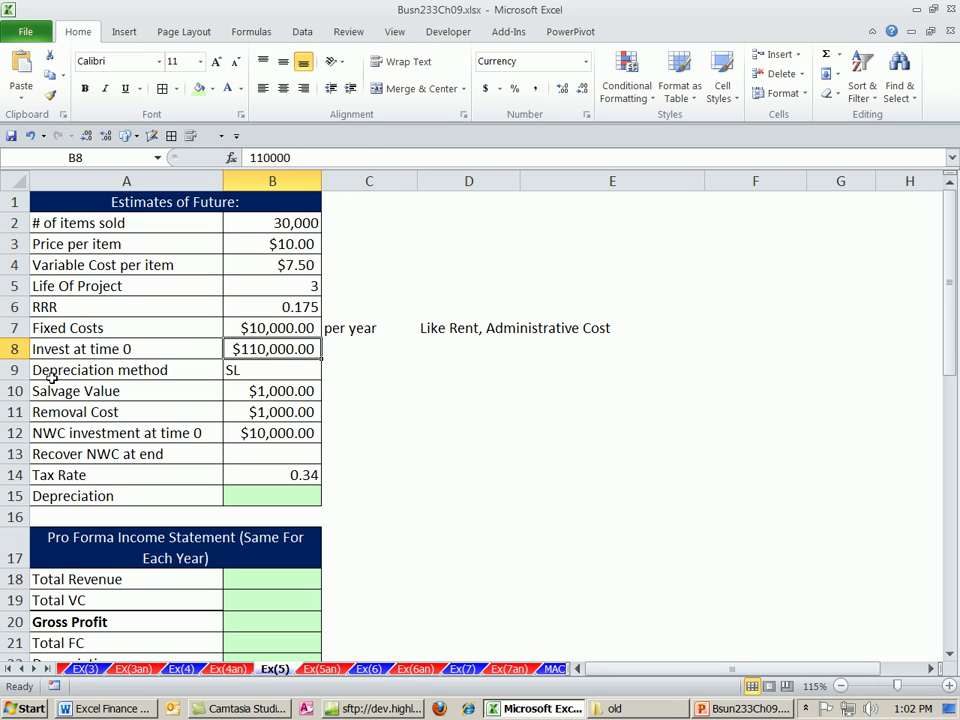
drag(50, 373, 259, 371)
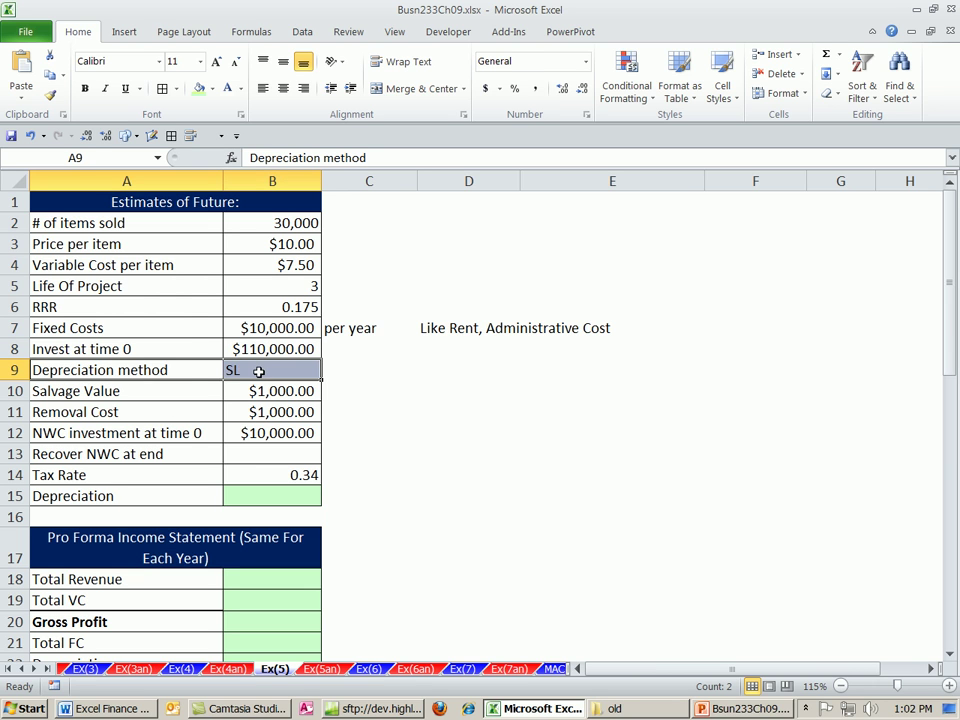
click(264, 370)
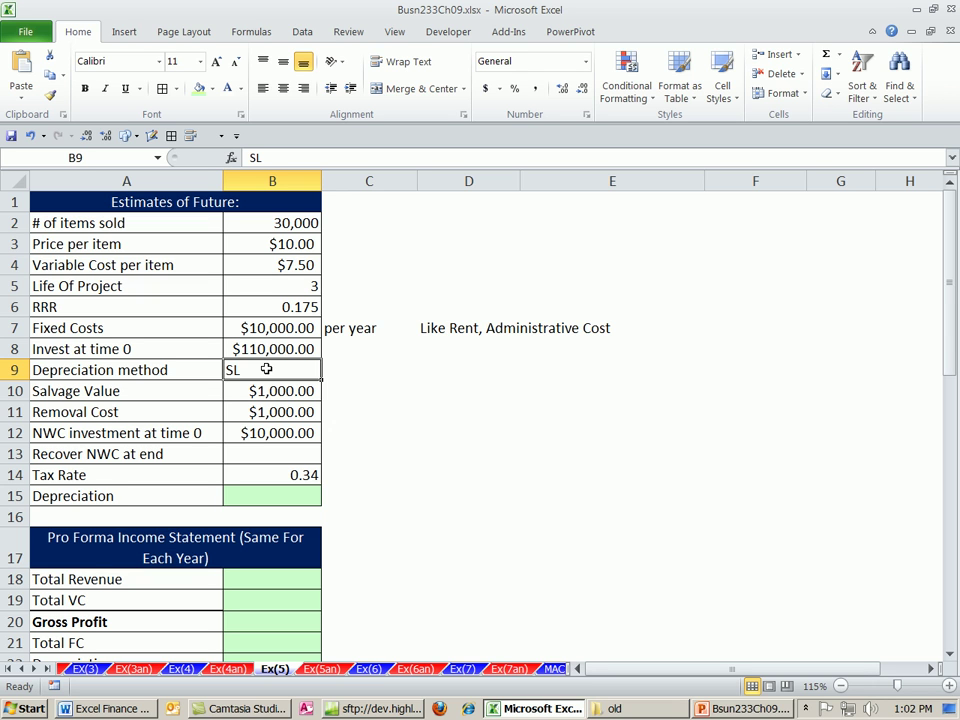
click(261, 390)
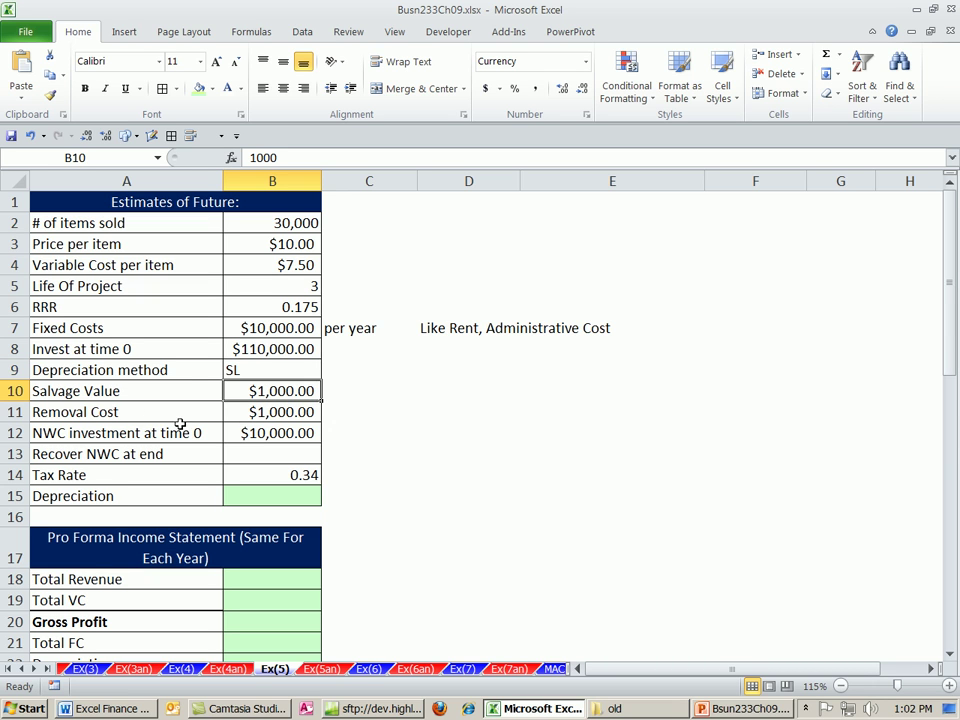
click(281, 413)
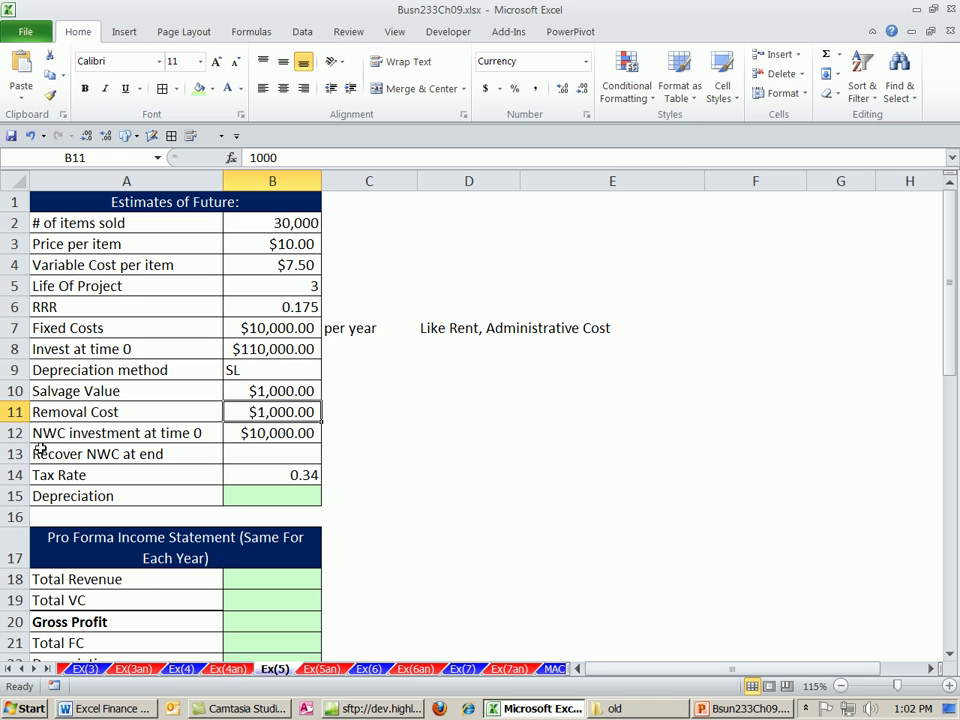
click(278, 439)
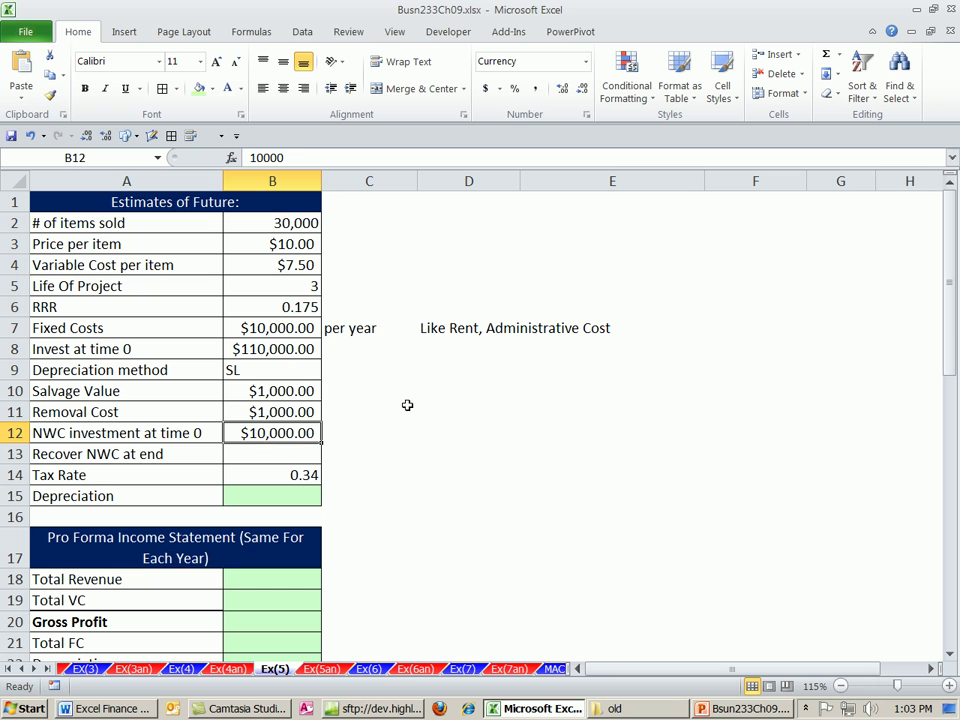
click(269, 349)
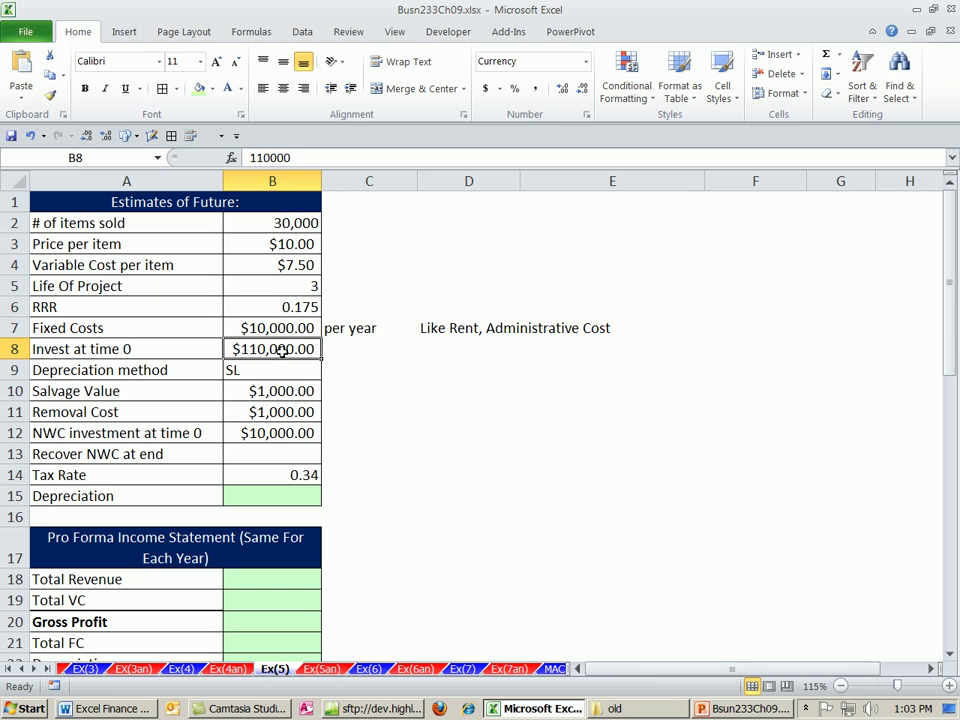
click(265, 434)
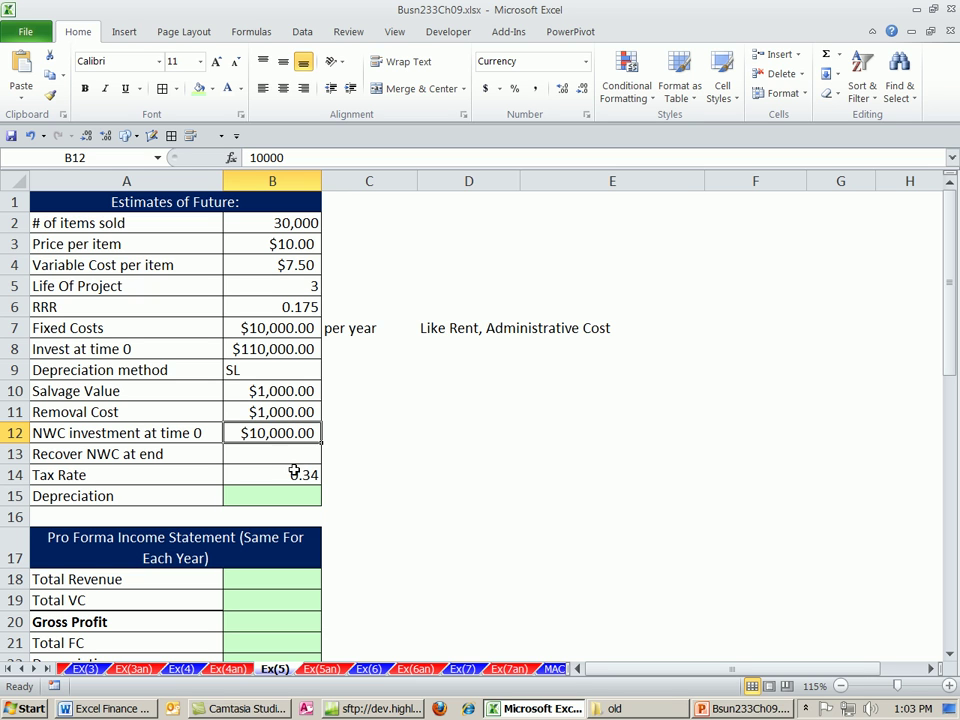
click(268, 455)
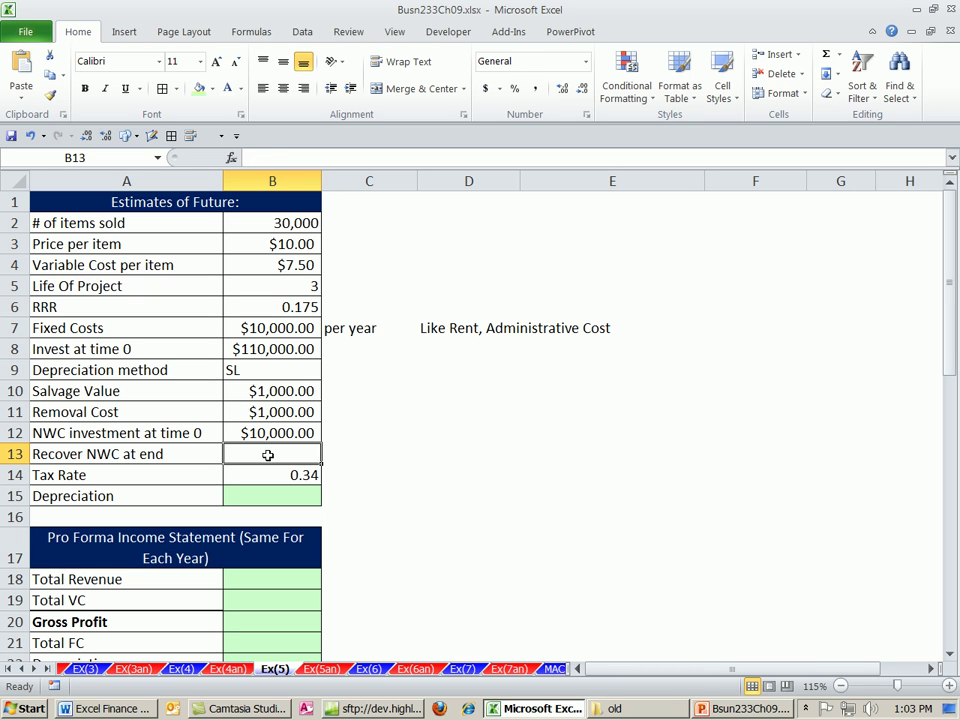
click(274, 433)
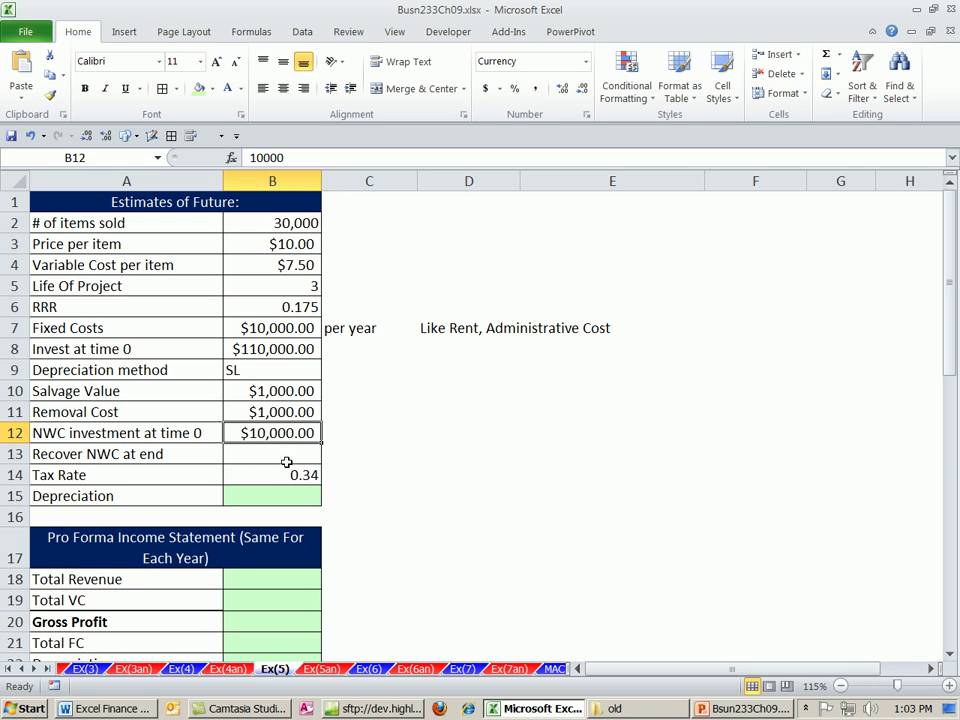
click(285, 453)
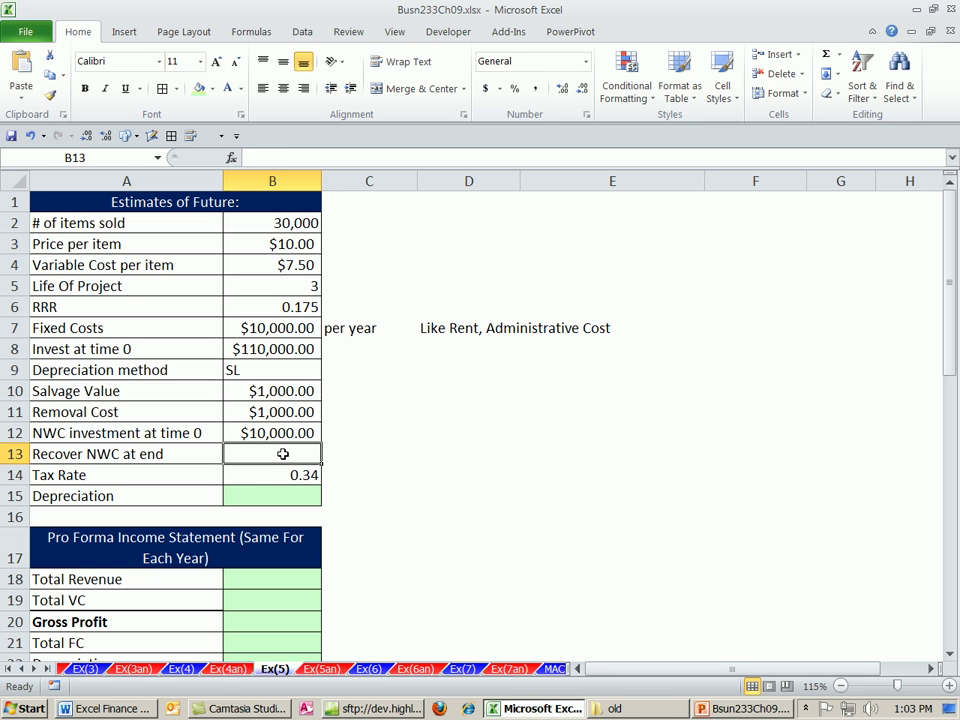
click(270, 480)
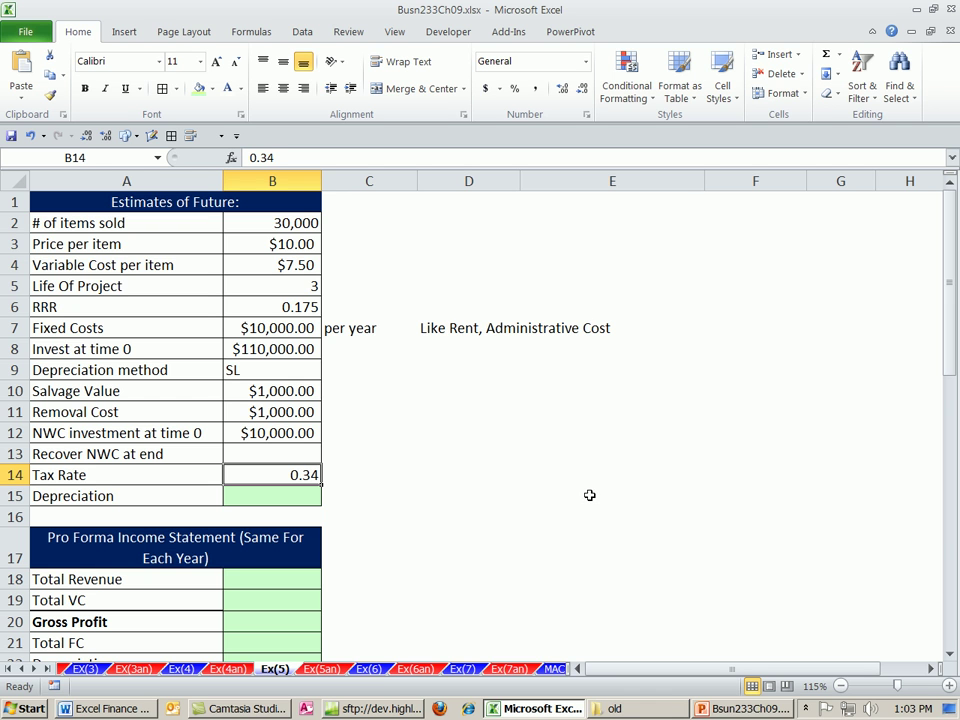
- Look over the income statement and cash flow tables further down, and check the salvage value and removal cost used for depreciation
scroll(585, 505, down, 8)
scroll(593, 527, down, 1)
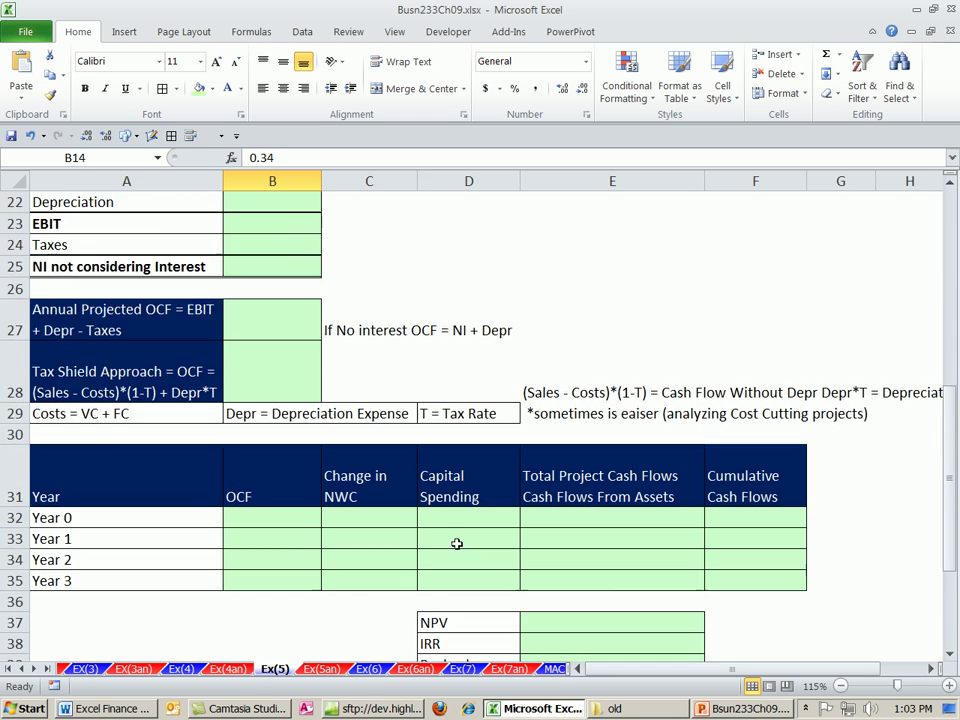
scroll(456, 542, up, 9)
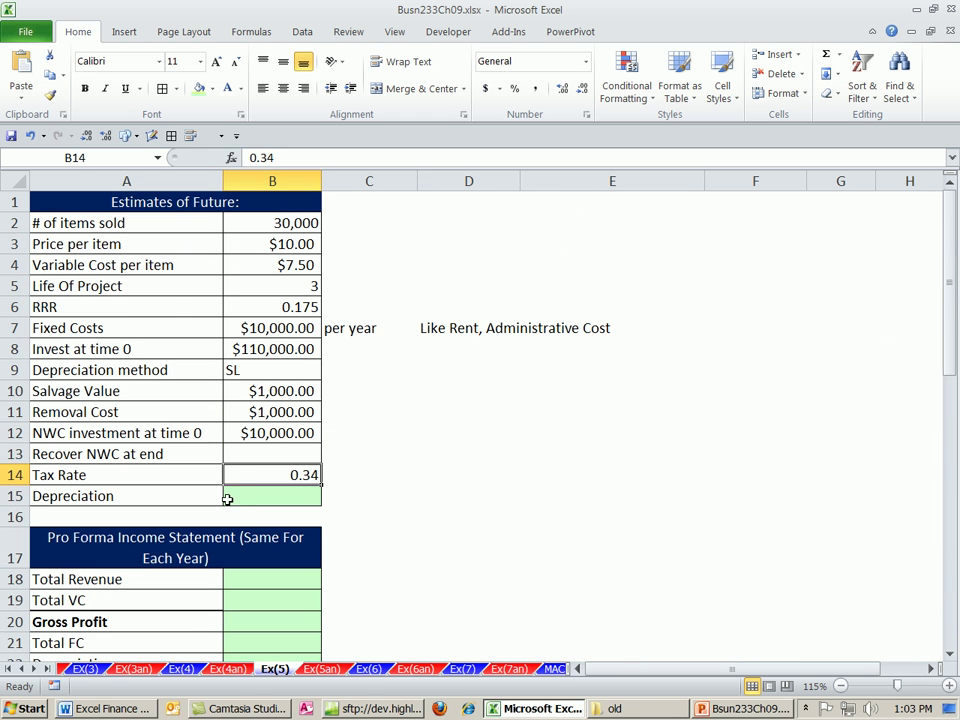
click(237, 496)
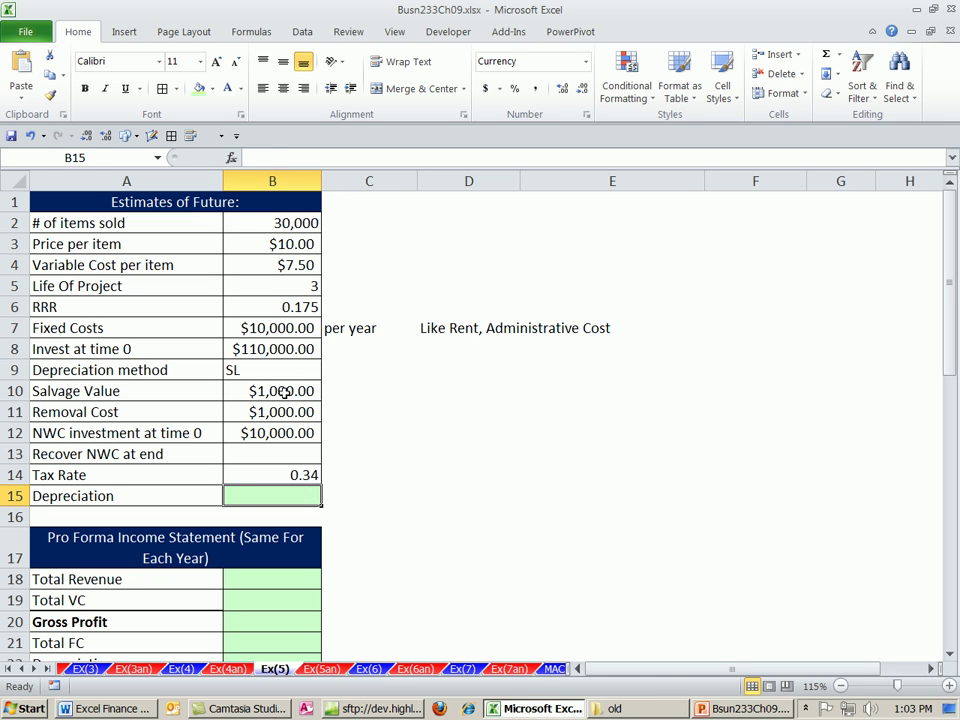
drag(285, 392, 290, 411)
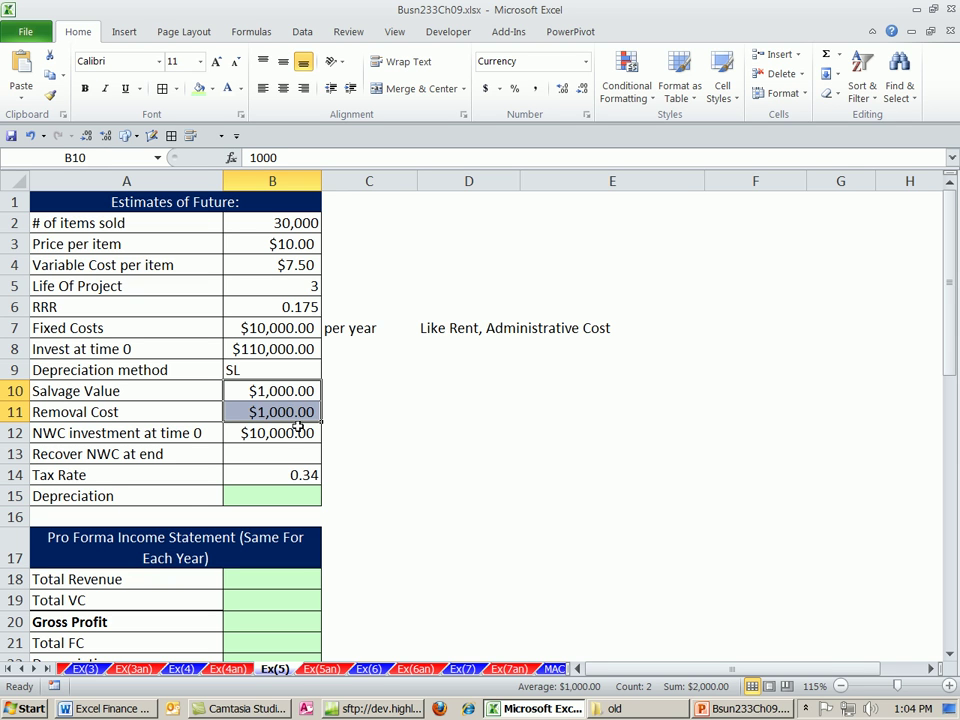
click(145, 395)
click(275, 392)
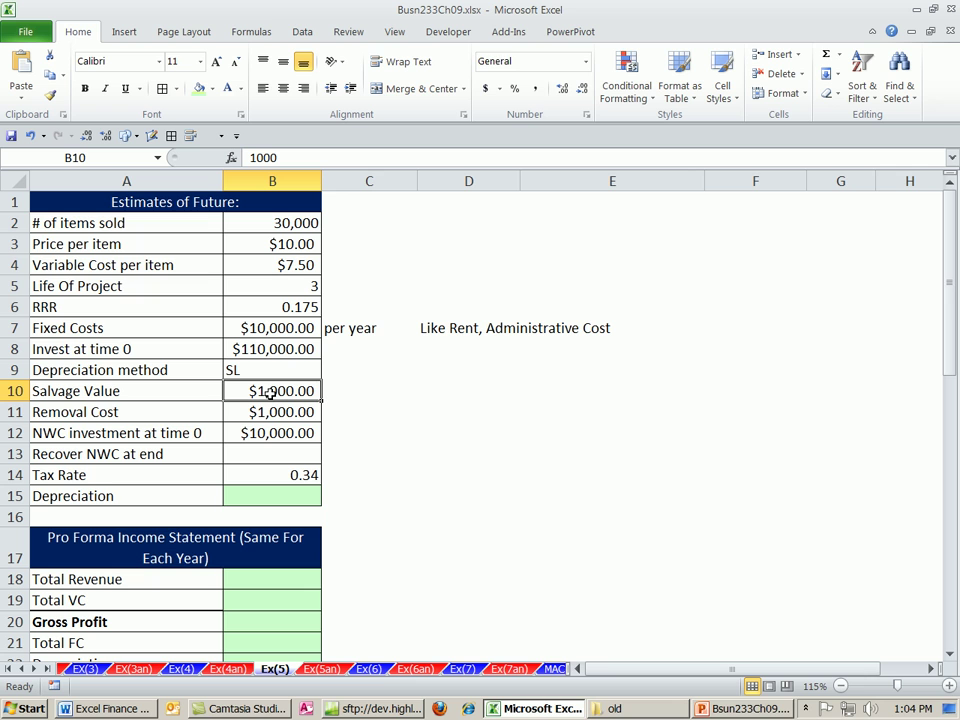
click(190, 412)
click(250, 412)
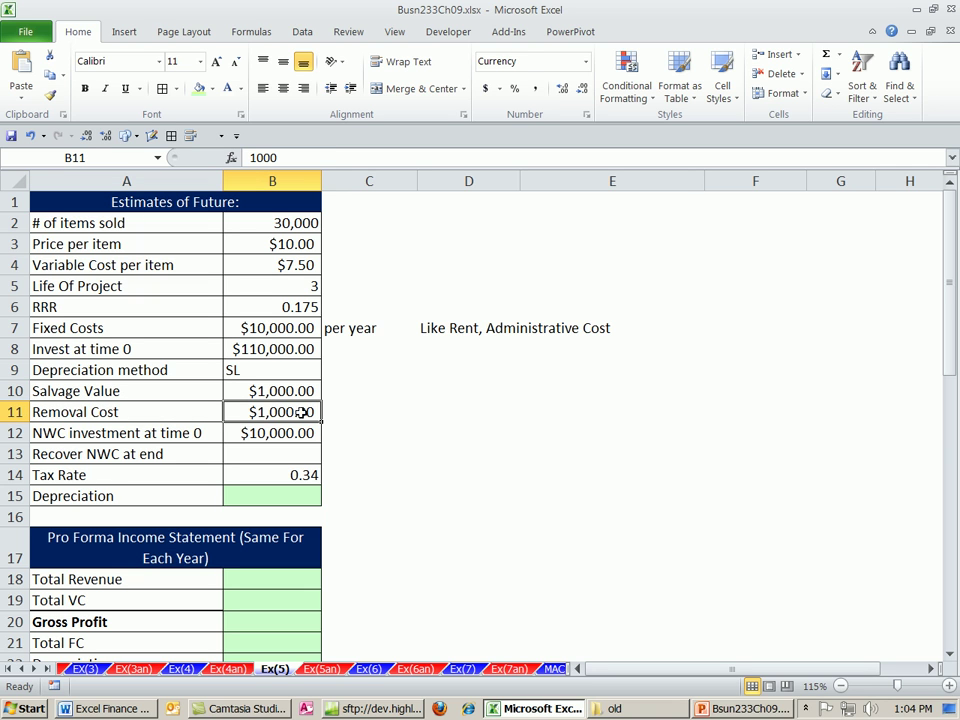
- Calculate annual straight-line depreciation in B15 with =(B8-B10+B11)/B5: investment less salvage value plus removal cost, divided by project life
click(273, 494)
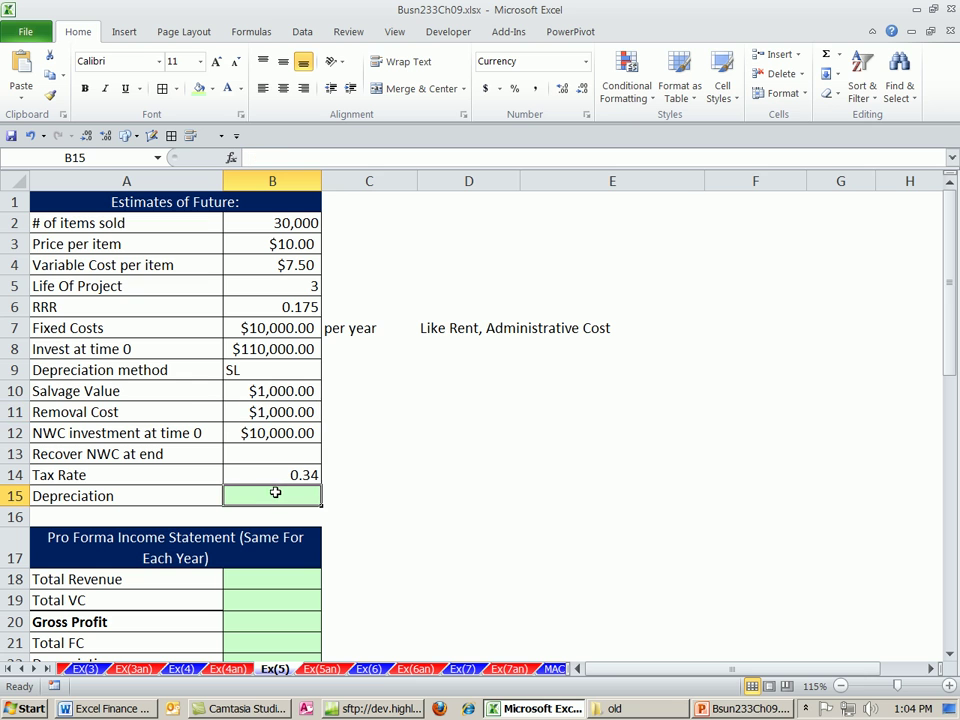
text(=()
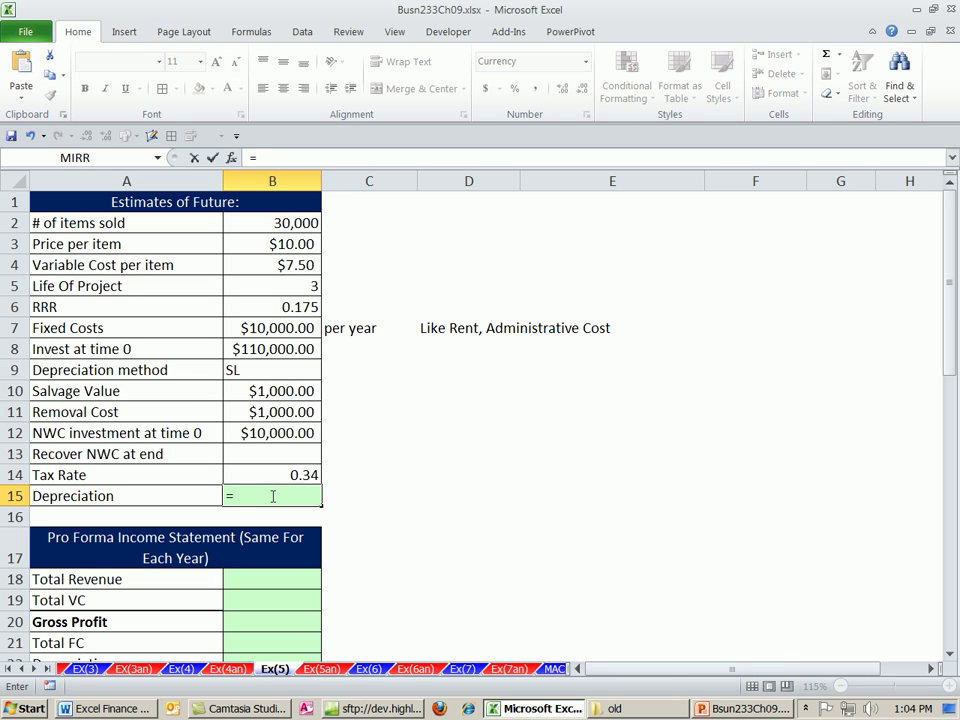
click(265, 349)
text(-)
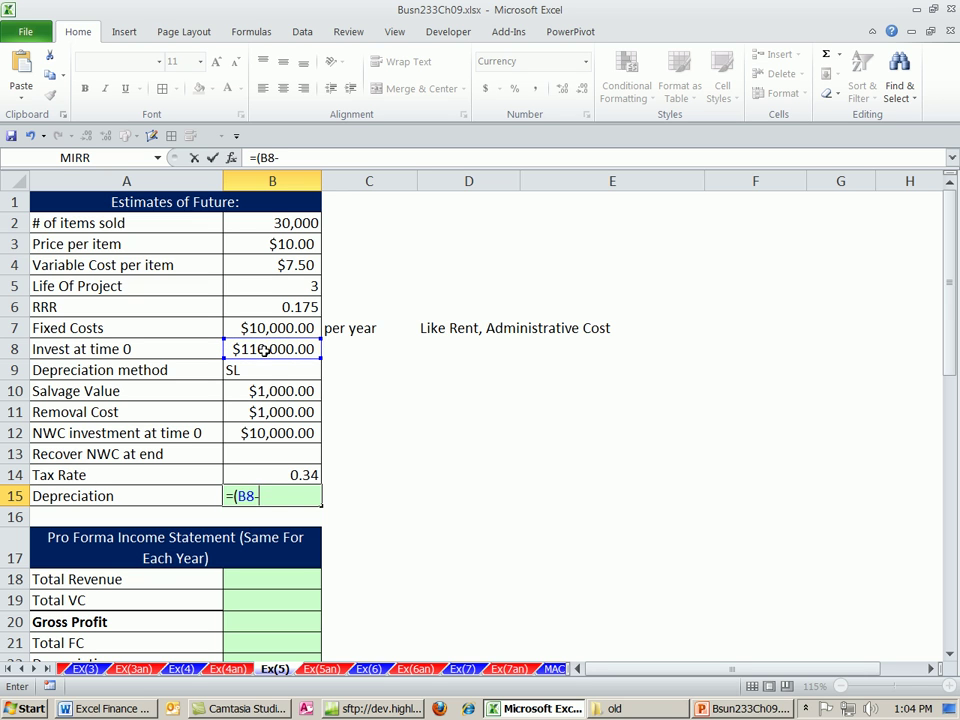
click(262, 391)
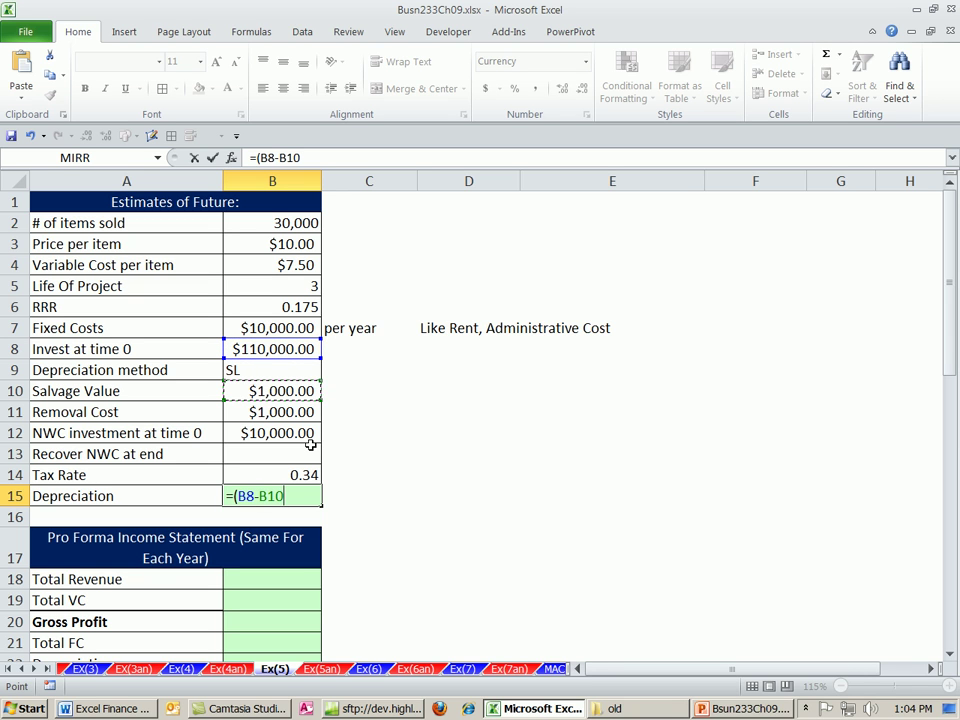
text(+)
click(303, 411)
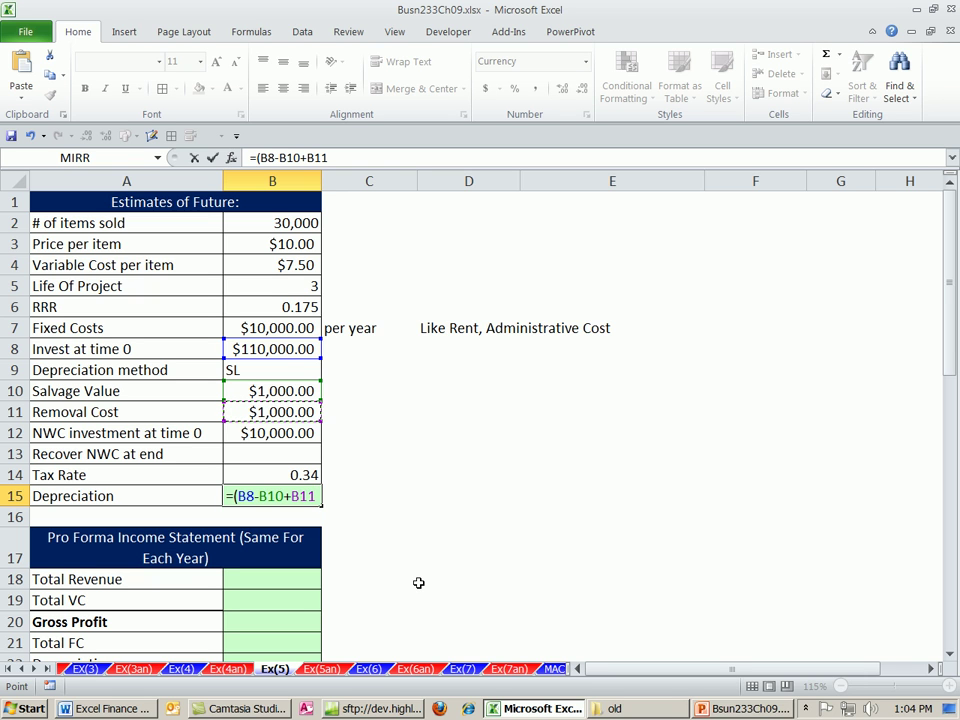
text(/)
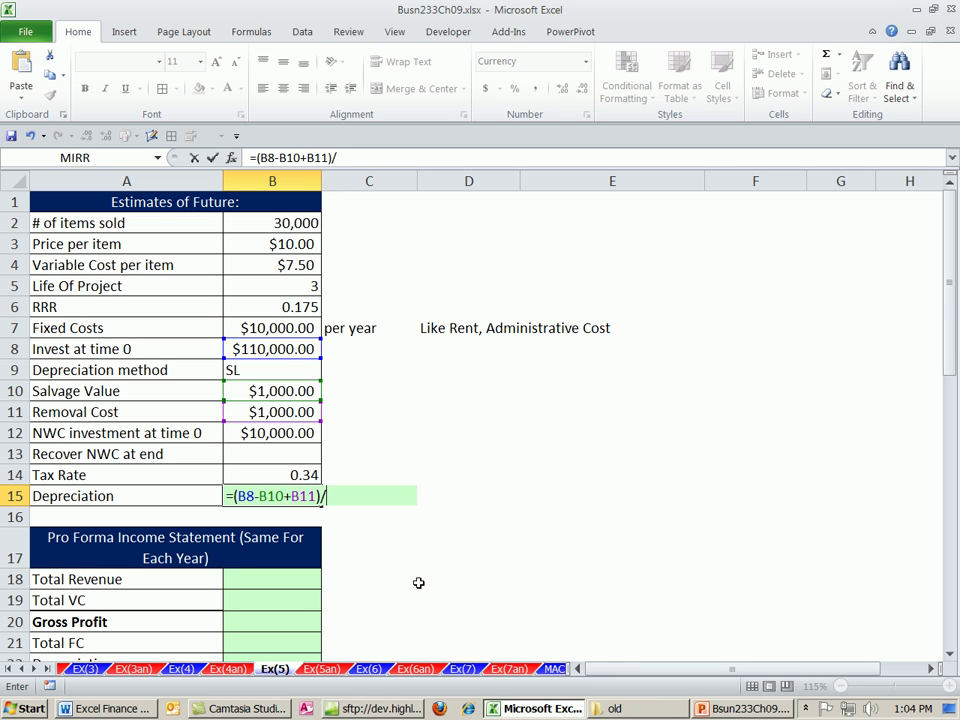
click(268, 286)
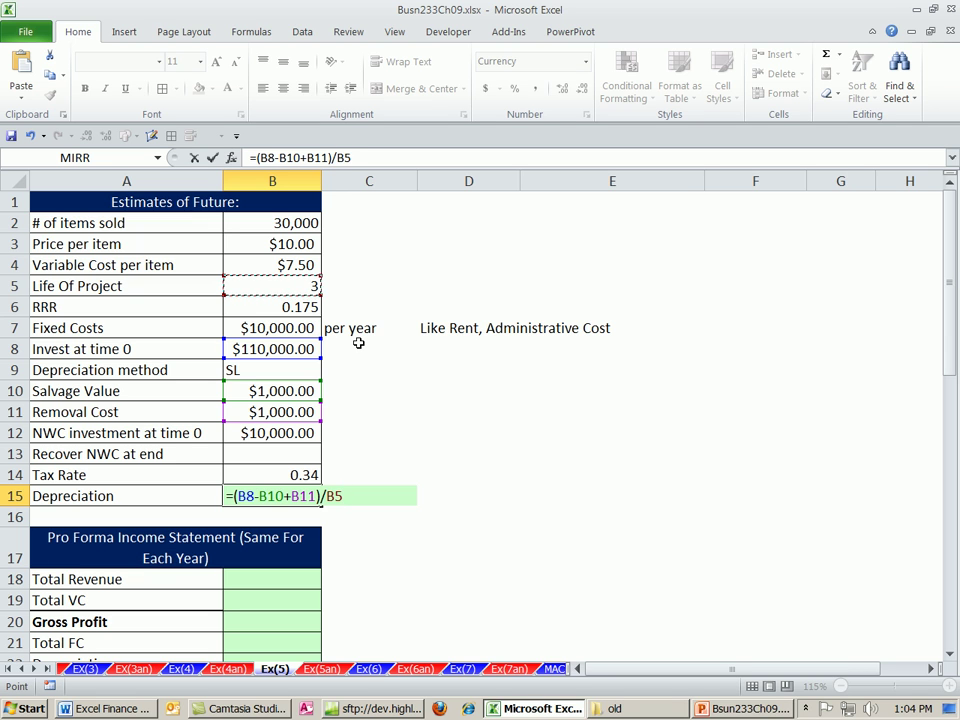
key(Return)
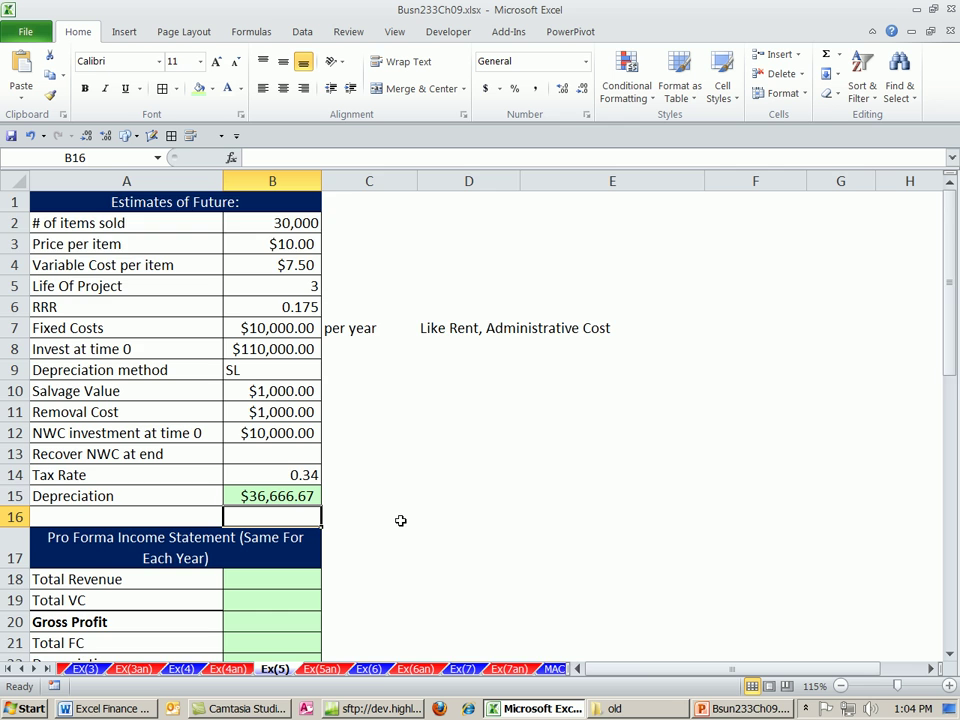
- Calculate Total Revenue in B18 as items sold times price per item, with =$B$2*B3 and the quantity reference locked
scroll(400, 520, down, 5)
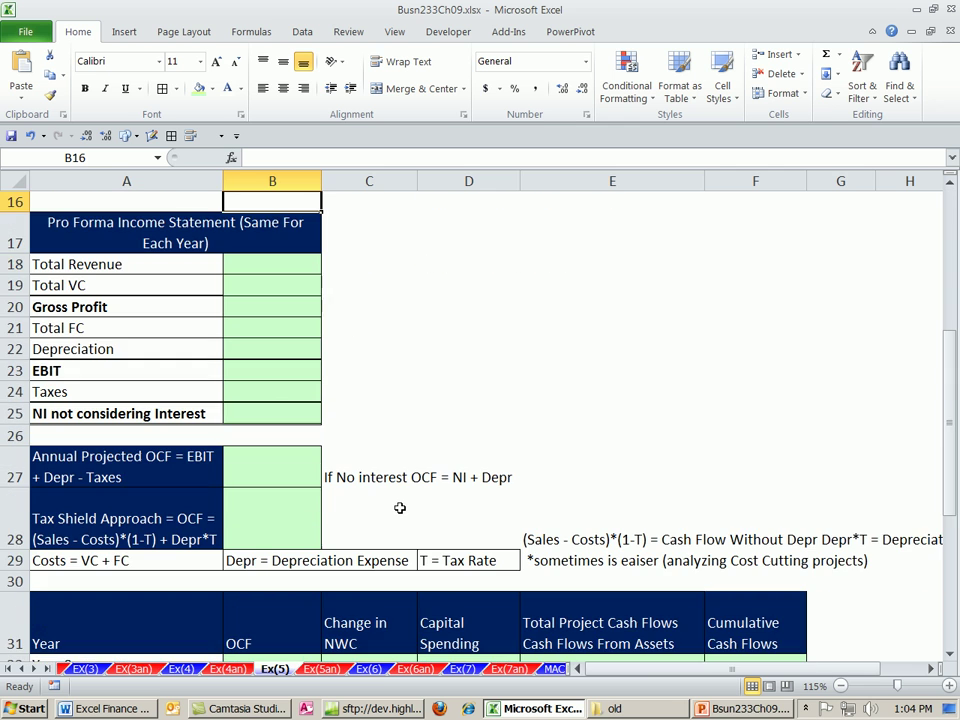
click(950, 182)
click(950, 182)
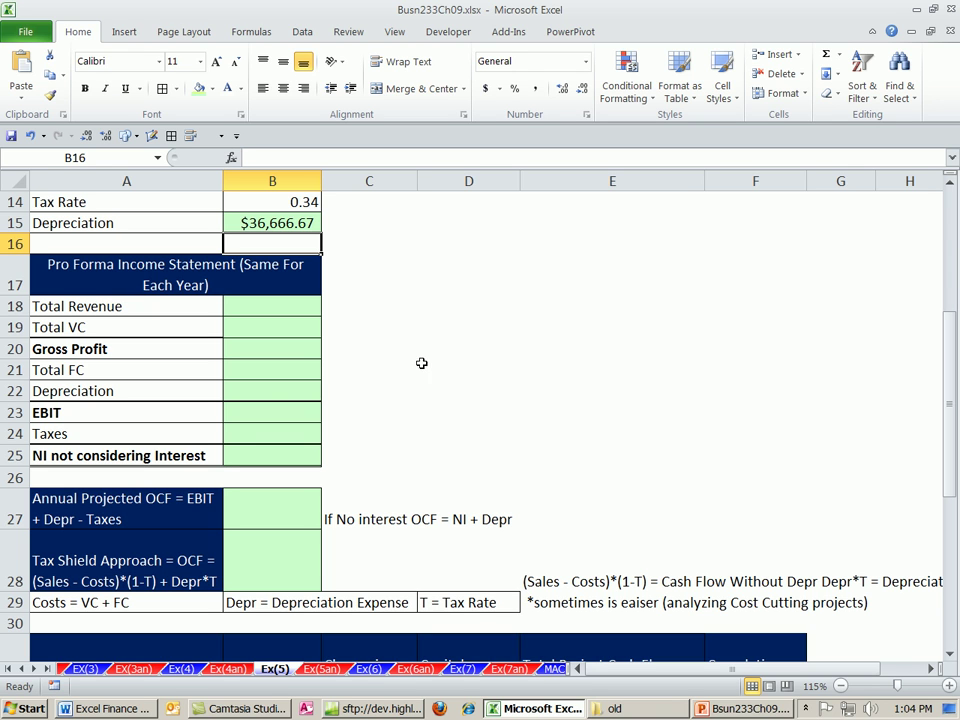
click(205, 455)
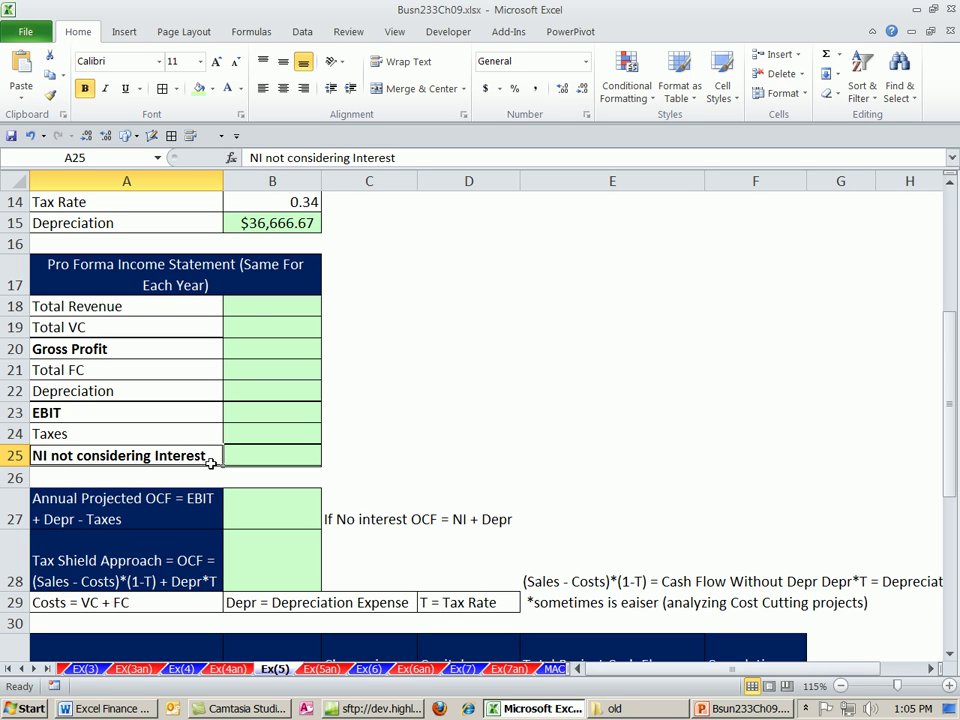
click(257, 304)
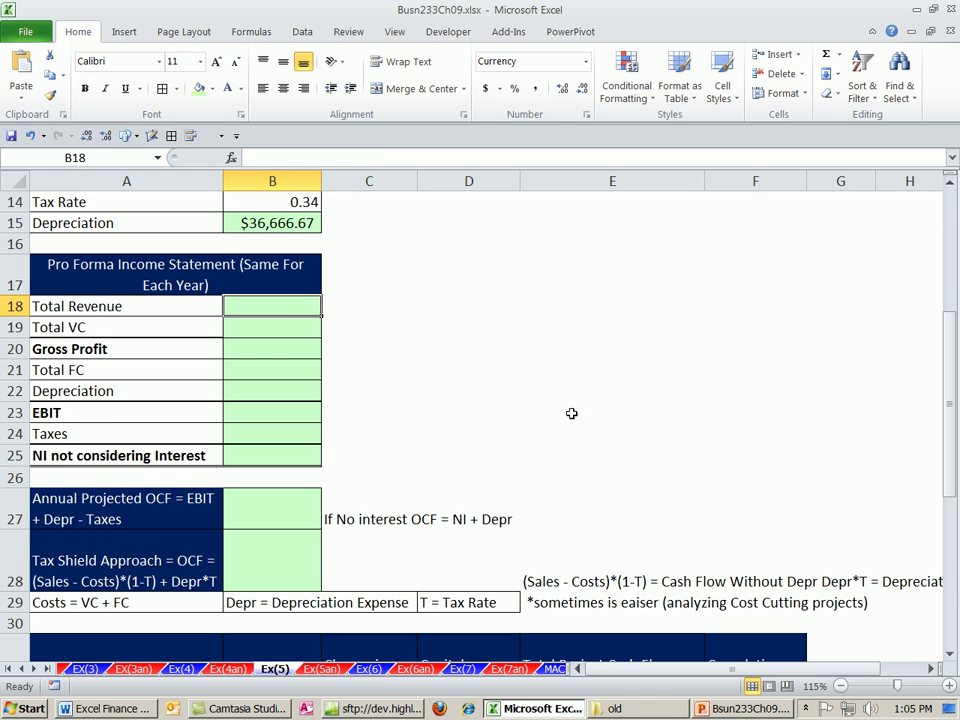
scroll(607, 388, up, 2)
scroll(609, 389, up, 1)
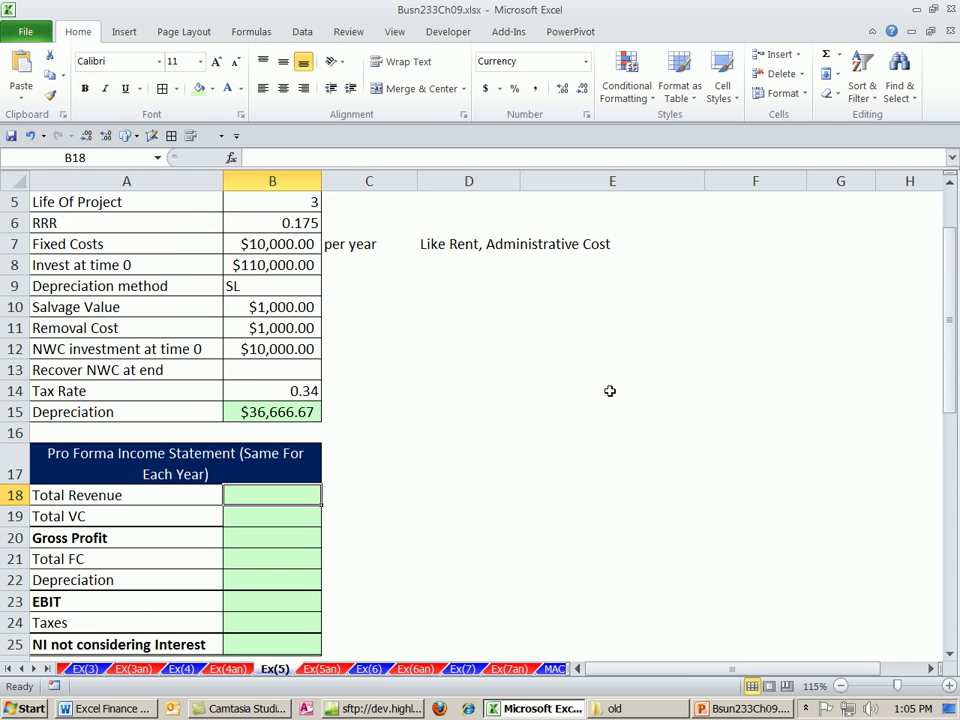
text(=)
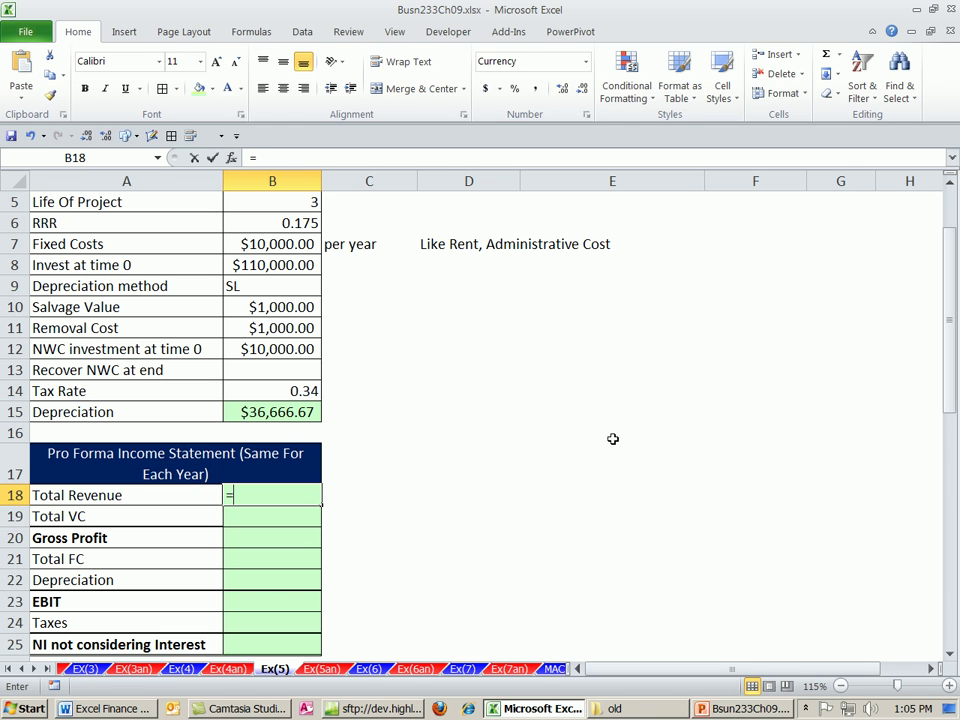
click(948, 187)
click(948, 187)
click(948, 187)
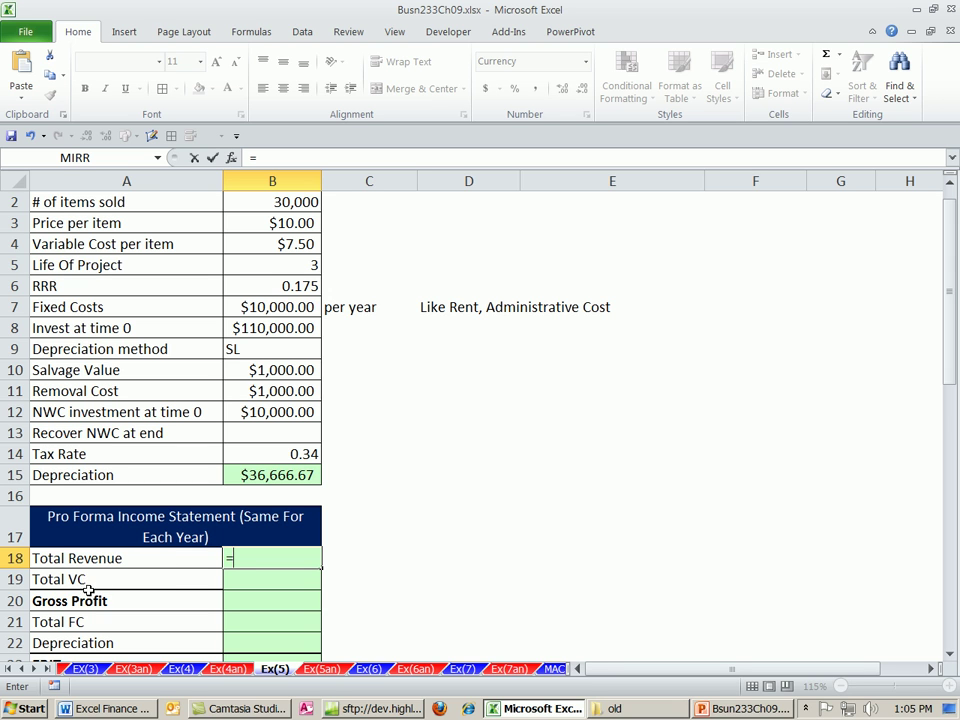
click(262, 201)
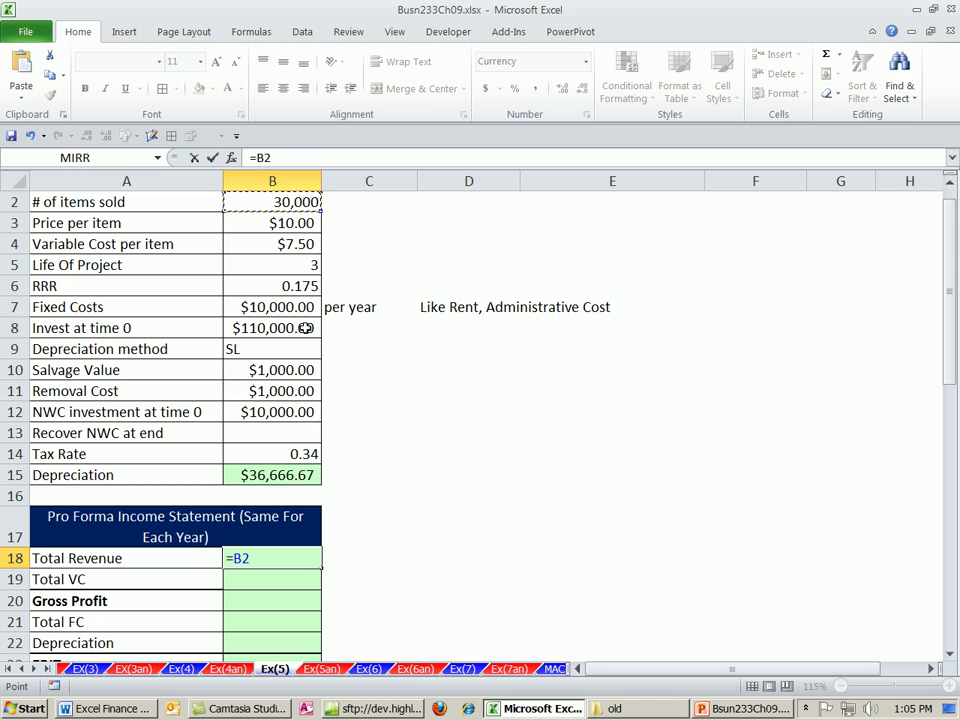
key(F4)
text(*)
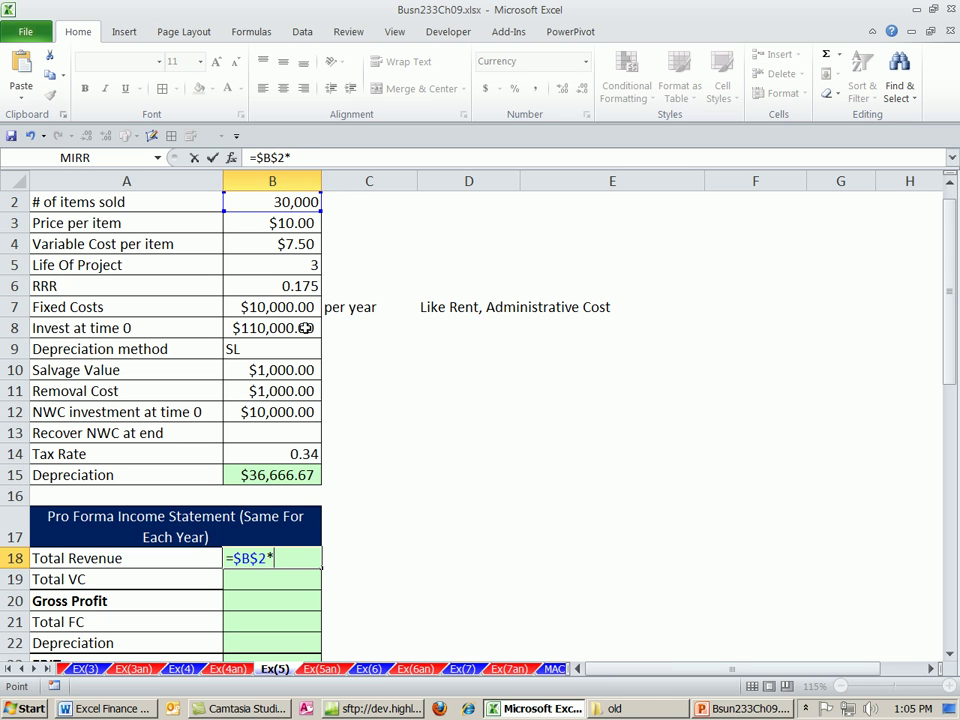
click(300, 222)
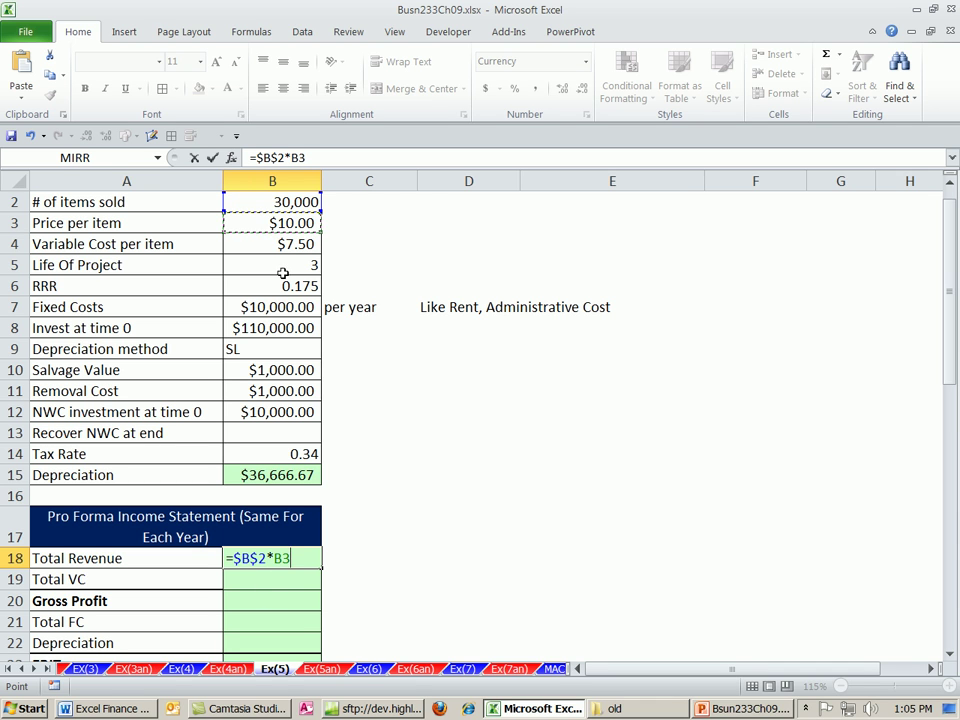
key(ctrl+Return)
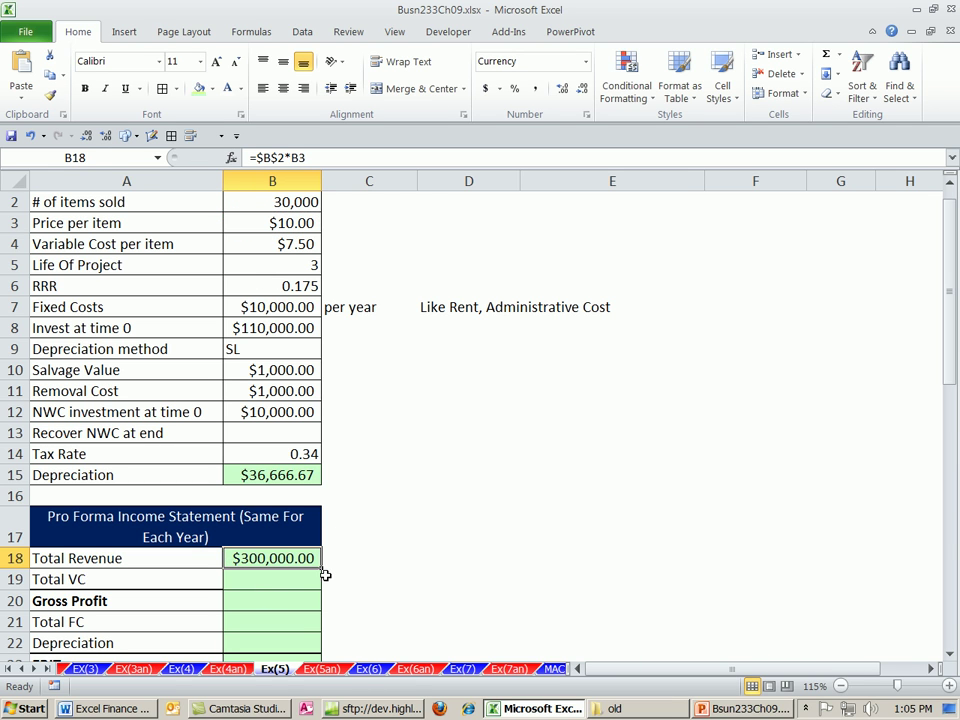
- Copy the Total Revenue formula down to Total VC in B19 and check which cells the copy refers to
drag(324, 568, 321, 580)
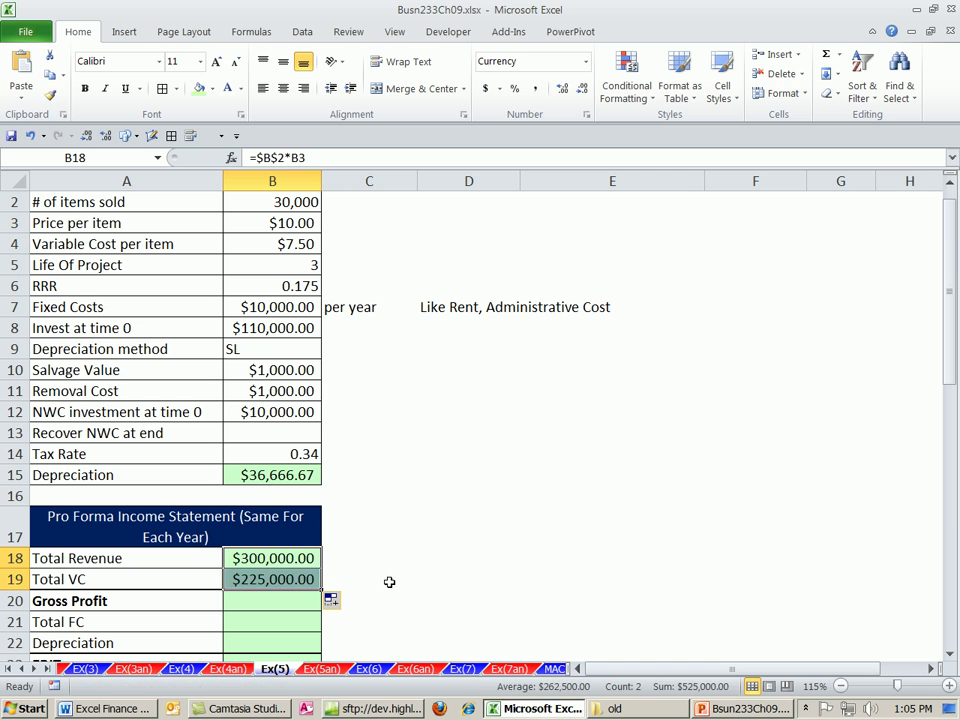
click(470, 572)
click(257, 576)
double_click(256, 577)
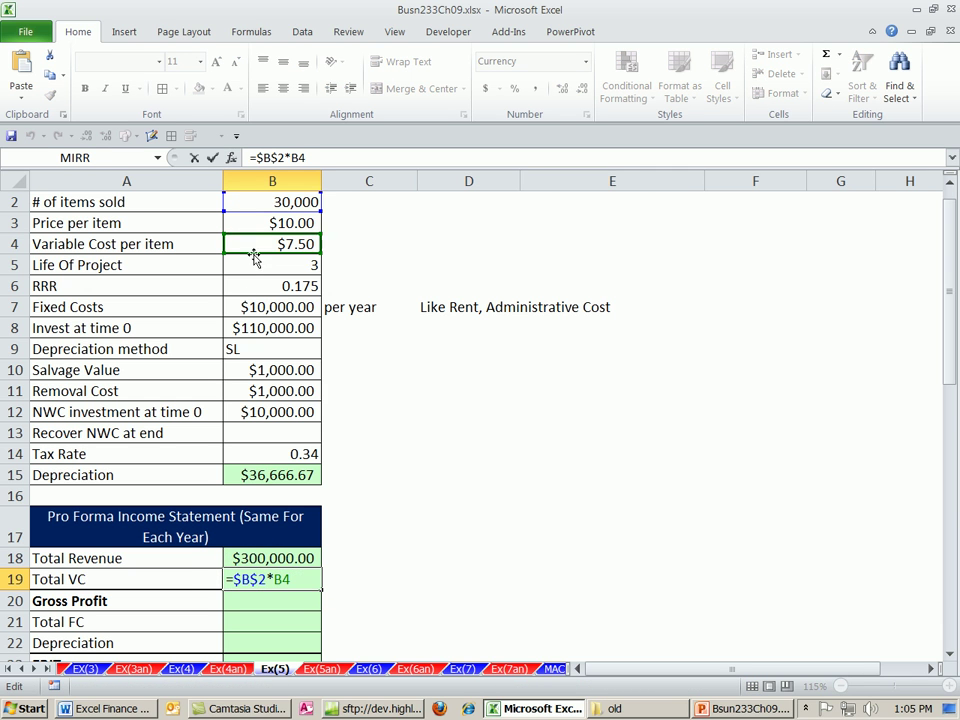
key(Escape)
scroll(456, 505, down, 3)
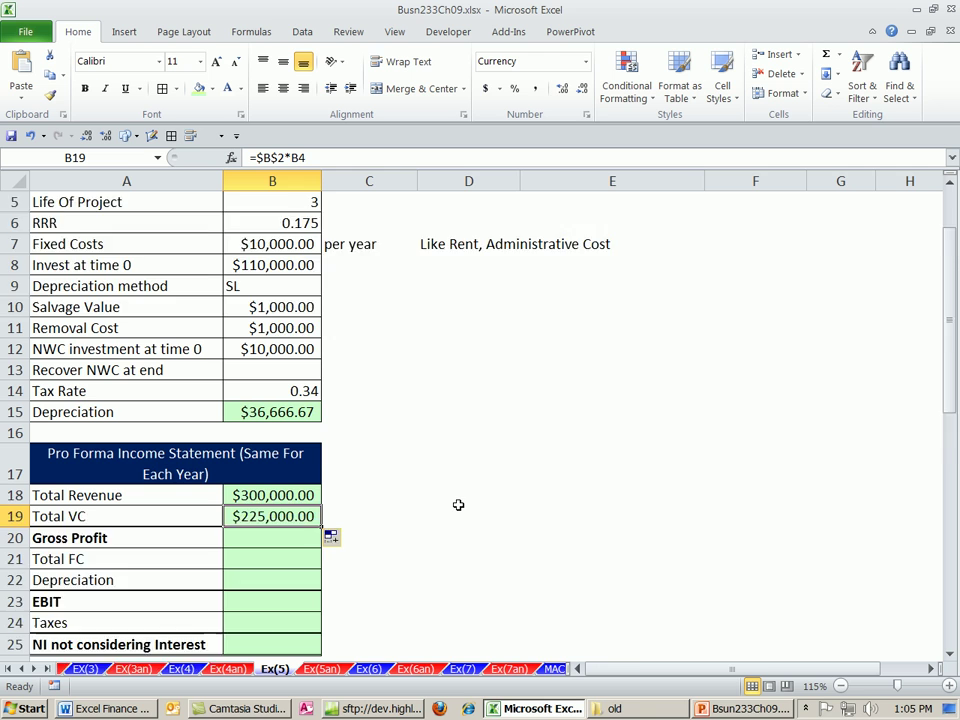
click(426, 430)
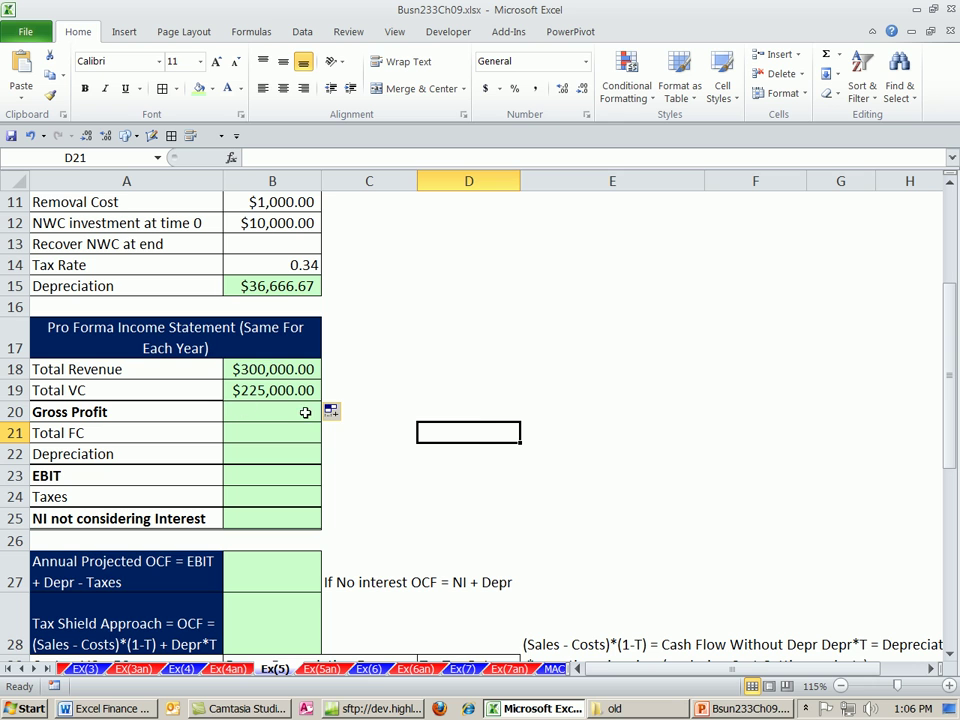
- Change the fill of the Total VC cell B19 to Fill Without Formatting
click(340, 418)
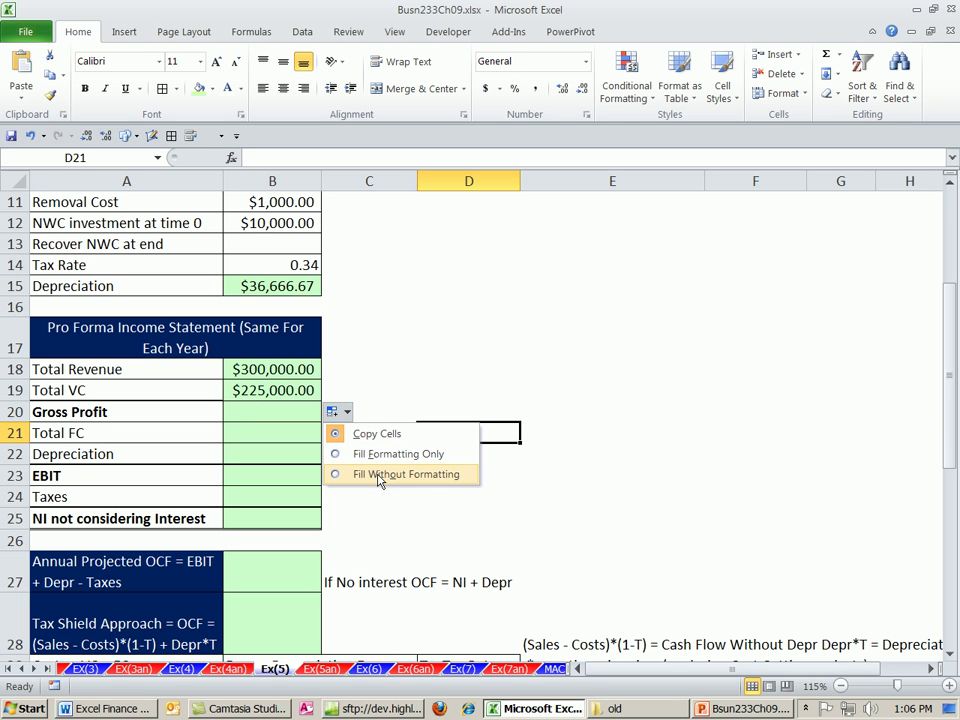
click(381, 474)
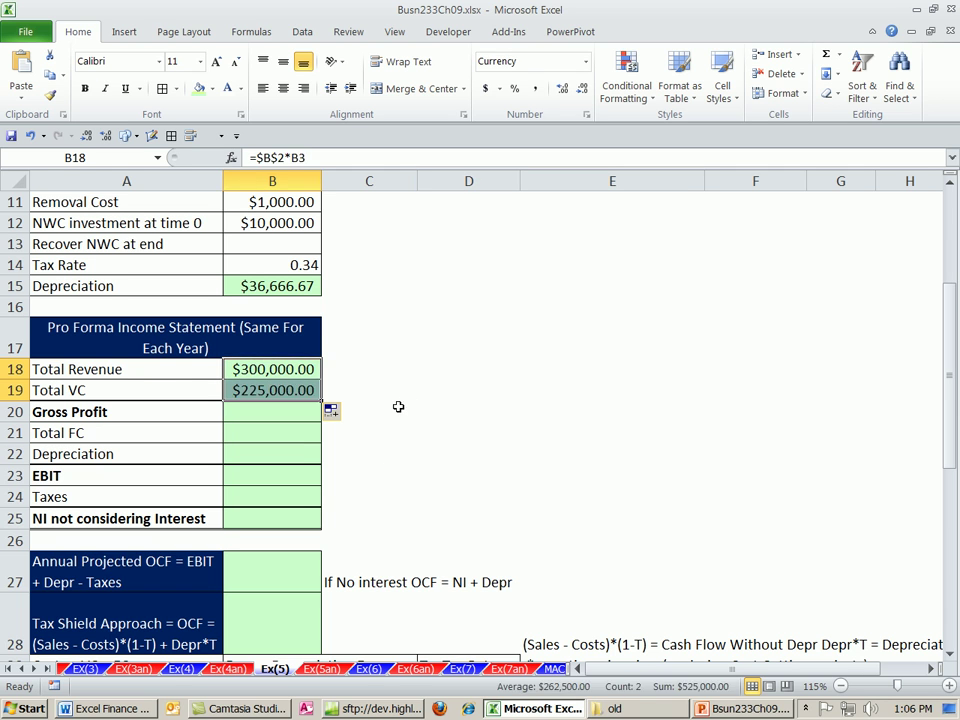
click(399, 396)
- Give the Total VC cell B19 a medium solid top border
click(259, 394)
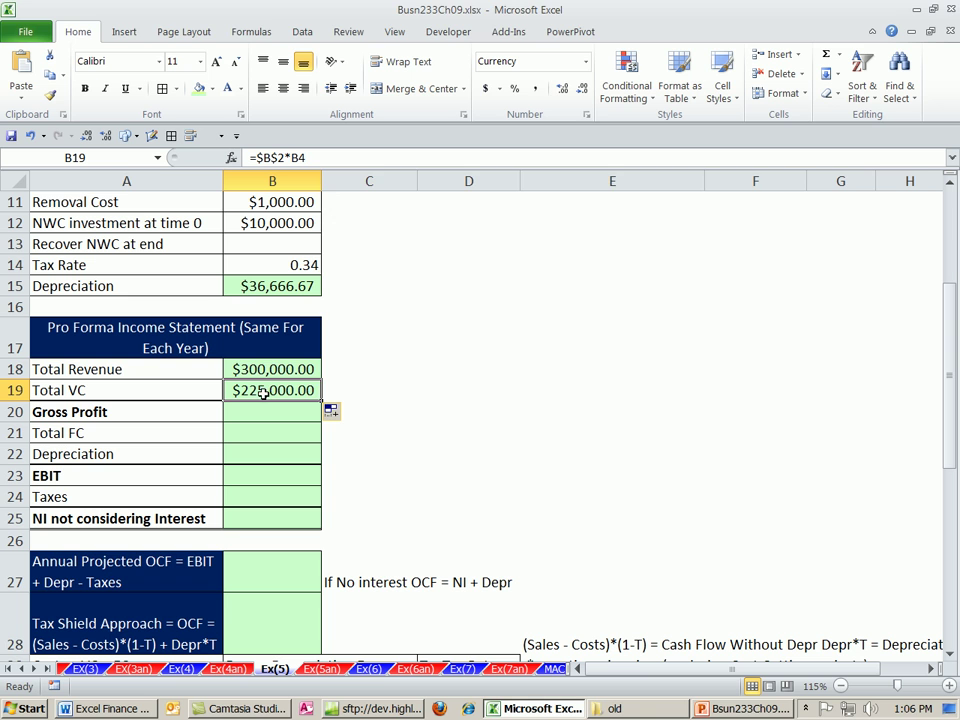
key(ctrl+1)
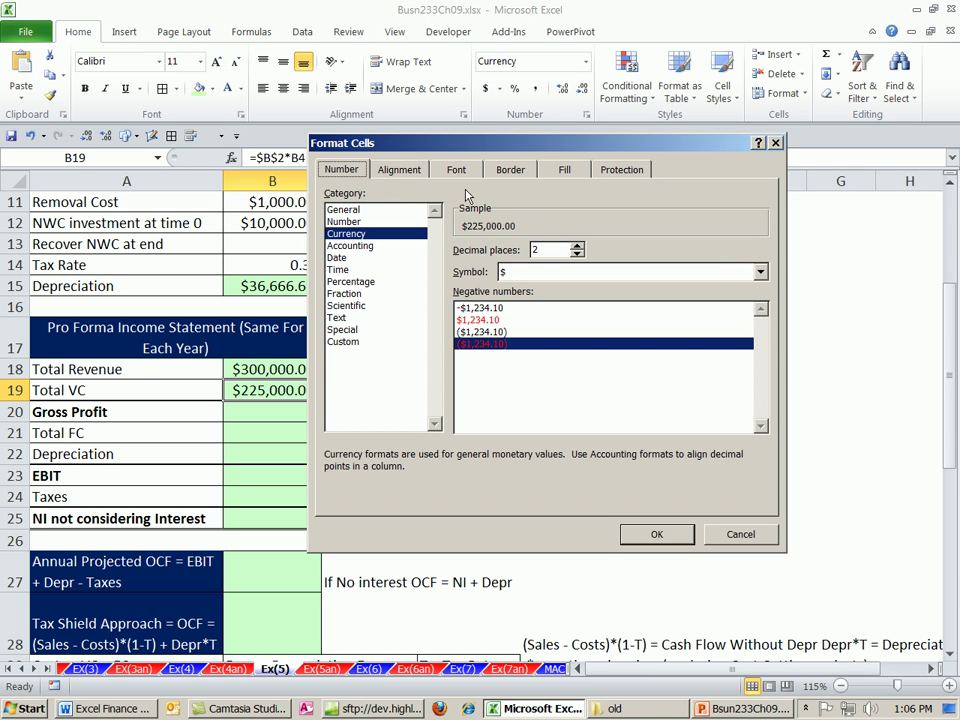
click(511, 172)
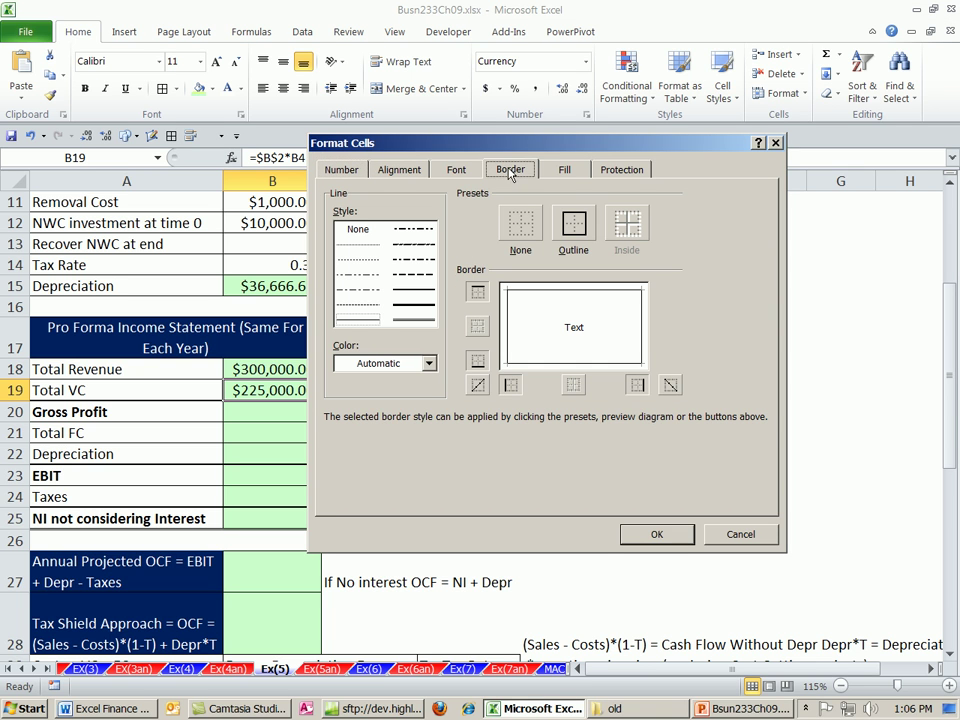
click(421, 294)
click(528, 304)
click(652, 532)
click(420, 430)
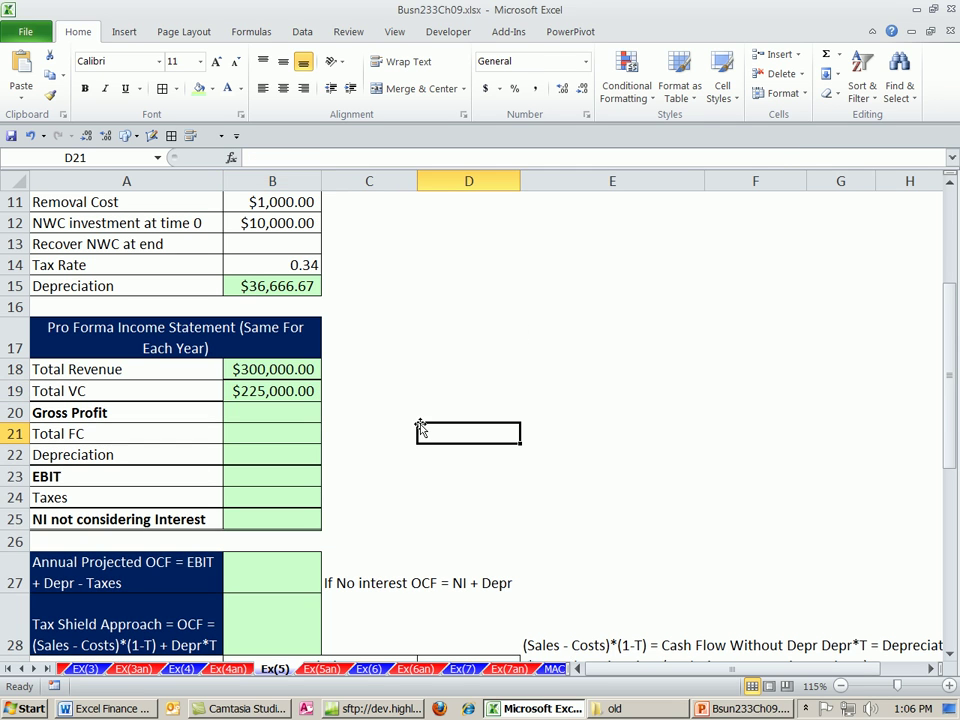
- Try clearing the contents of the Total VC cell B19 and giving it a thick top border
click(302, 396)
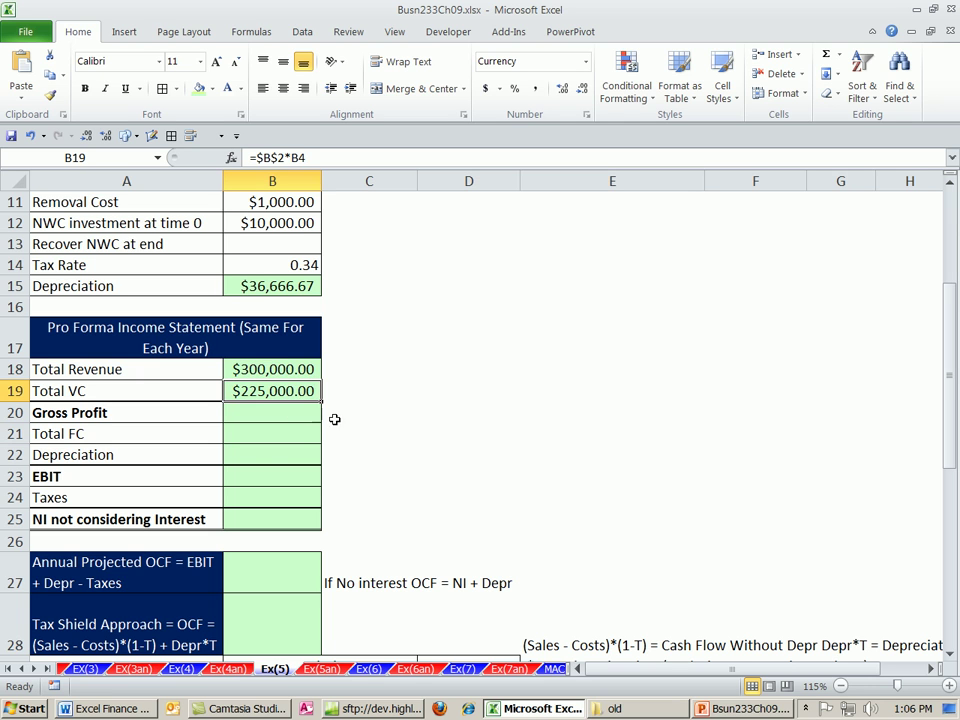
key(ctrl+z)
click(447, 433)
click(261, 390)
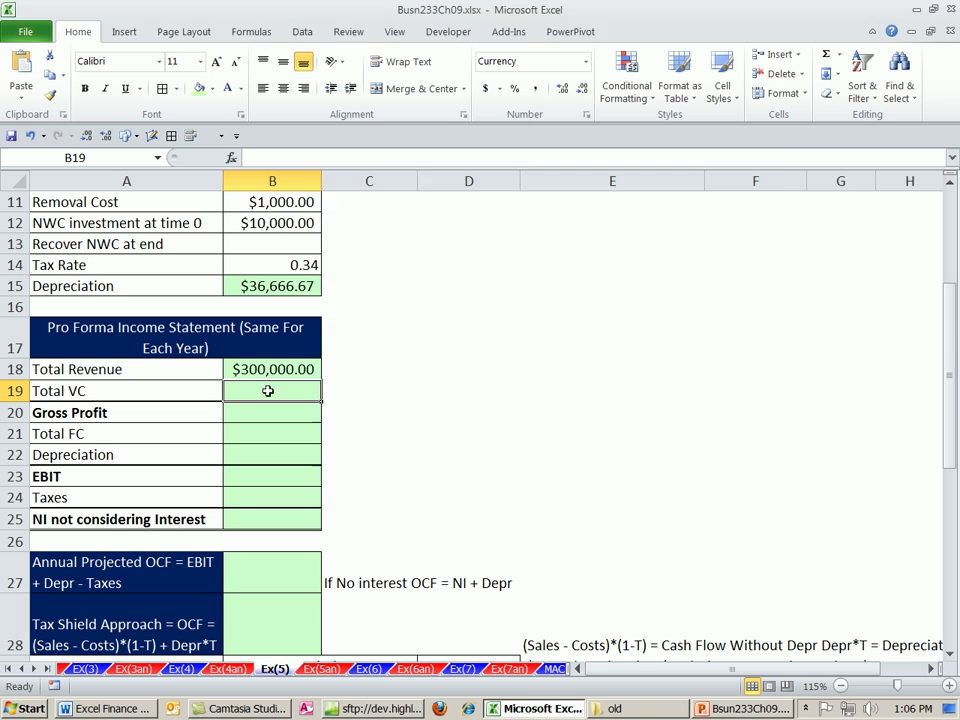
key(ctrl+1)
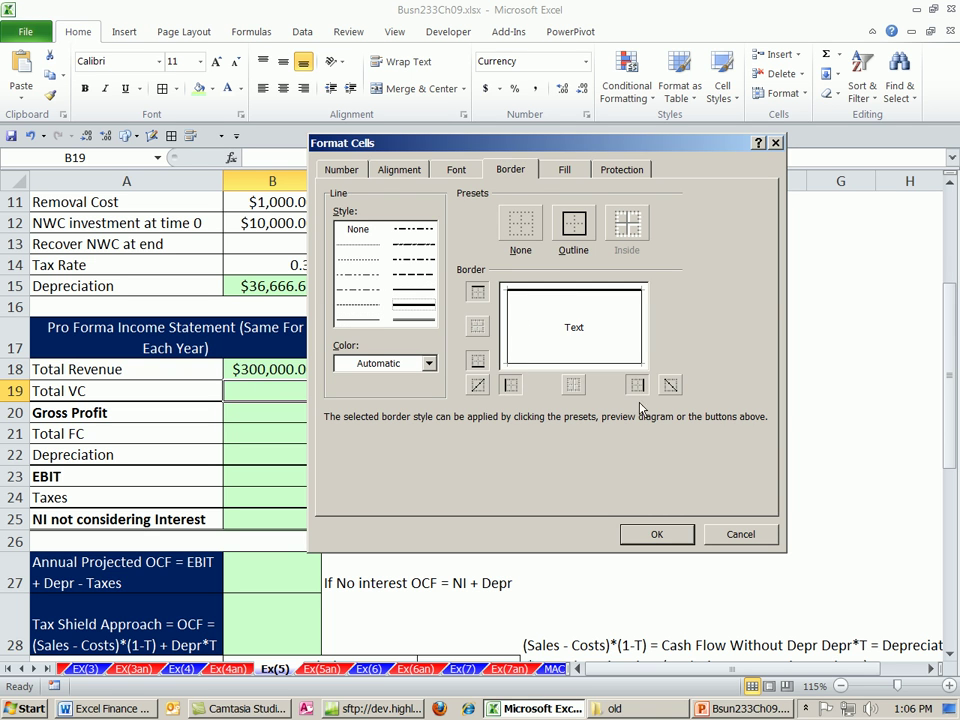
click(656, 534)
click(572, 504)
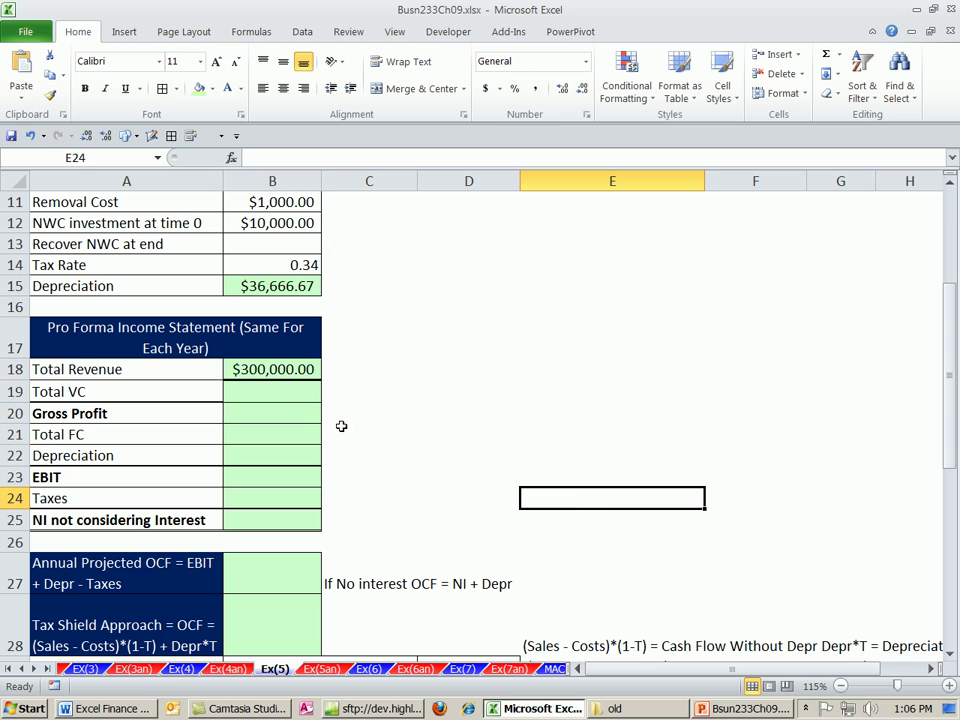
- Undo the thick top border on B19 and bring back the Total VC formula =$B$2*B4
key(ctrl+z)
click(405, 419)
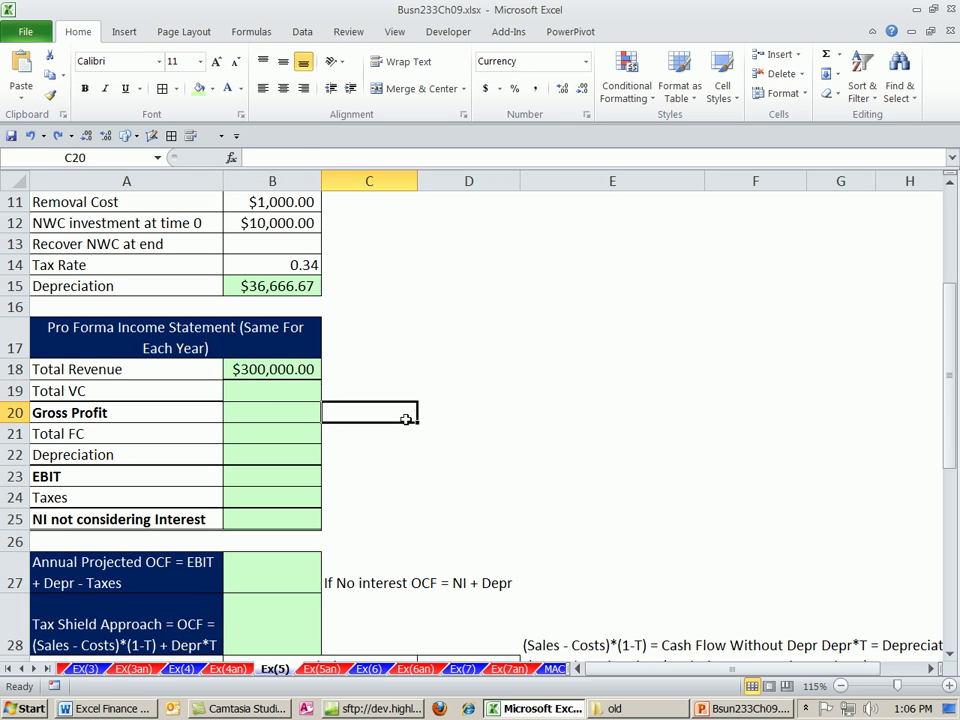
key(ctrl+y)
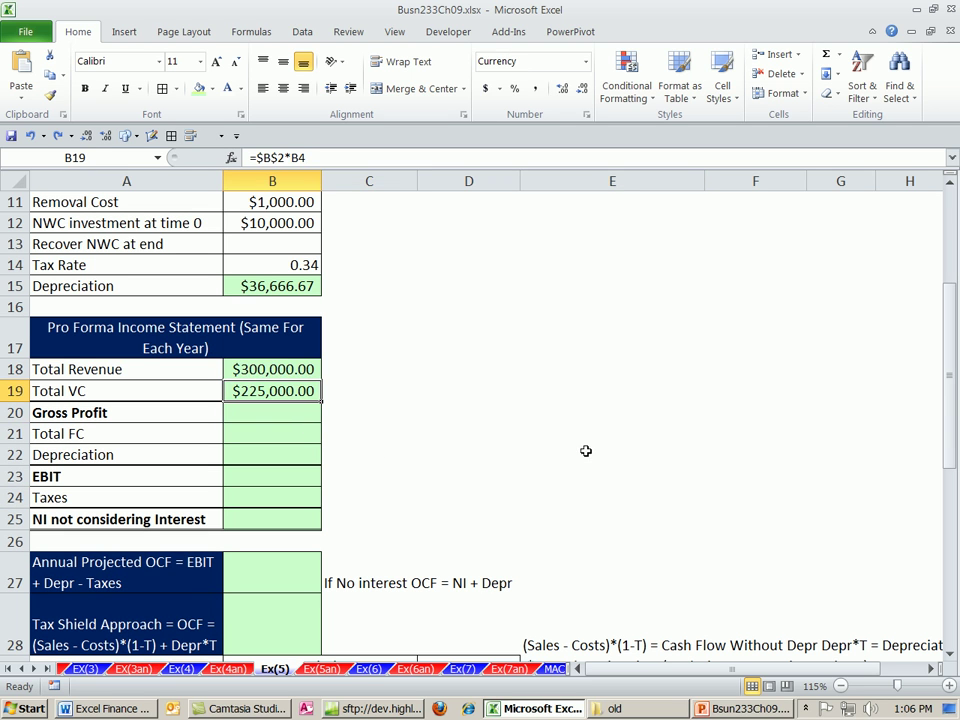
- Undo the medium top border on the Total VC cell B19
click(586, 451)
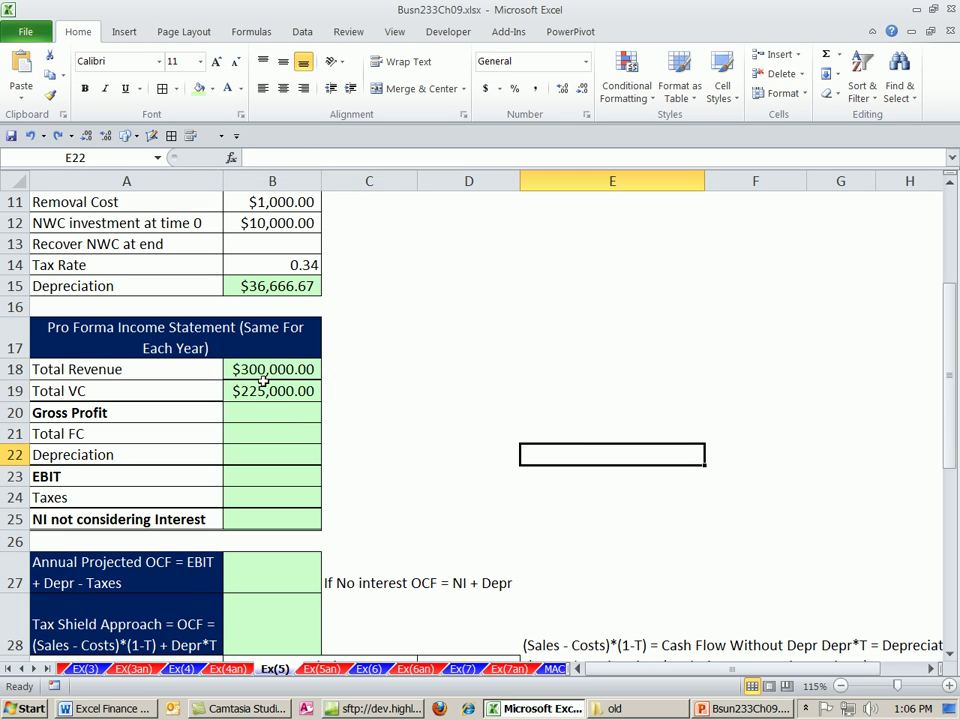
key(ctrl+z)
click(394, 430)
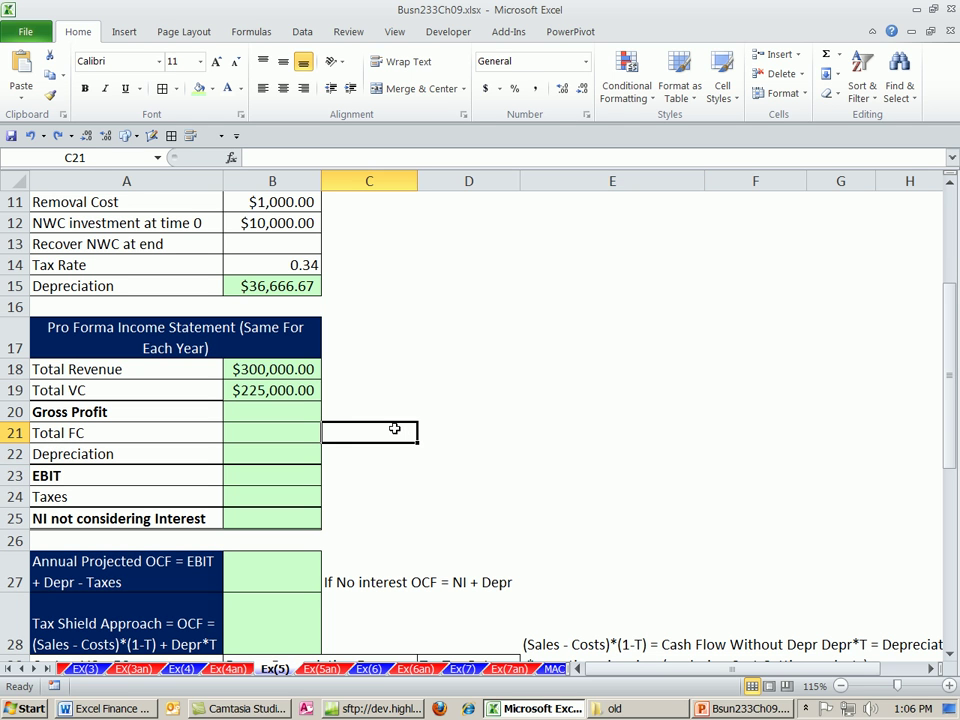
- Give the Total VC cell B19 a medium solid bottom border
click(262, 392)
key(ctrl+1)
click(406, 310)
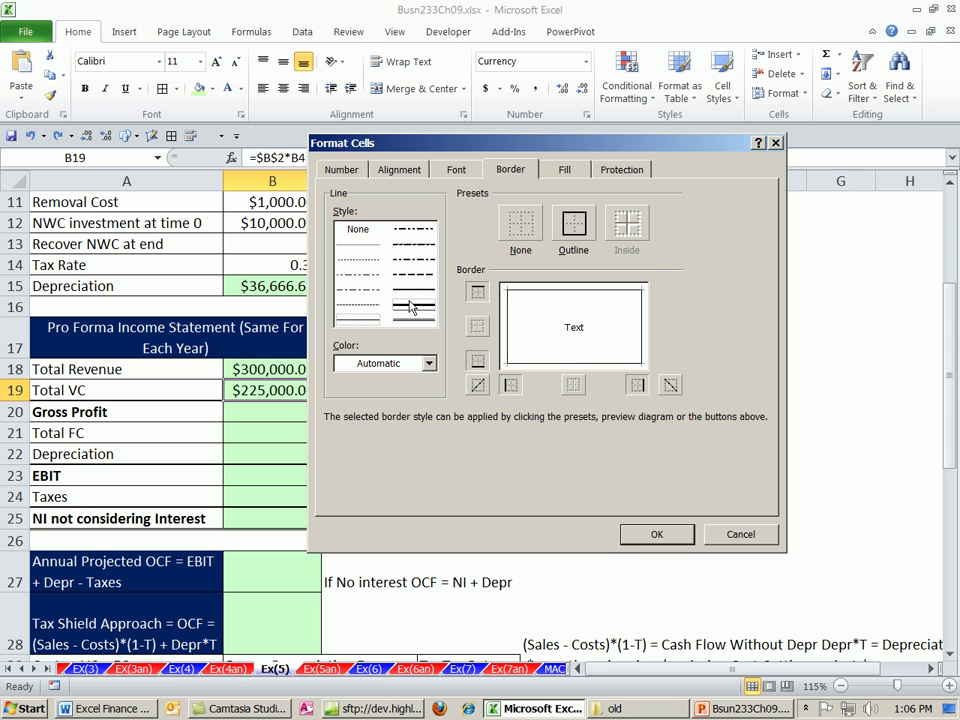
click(572, 388)
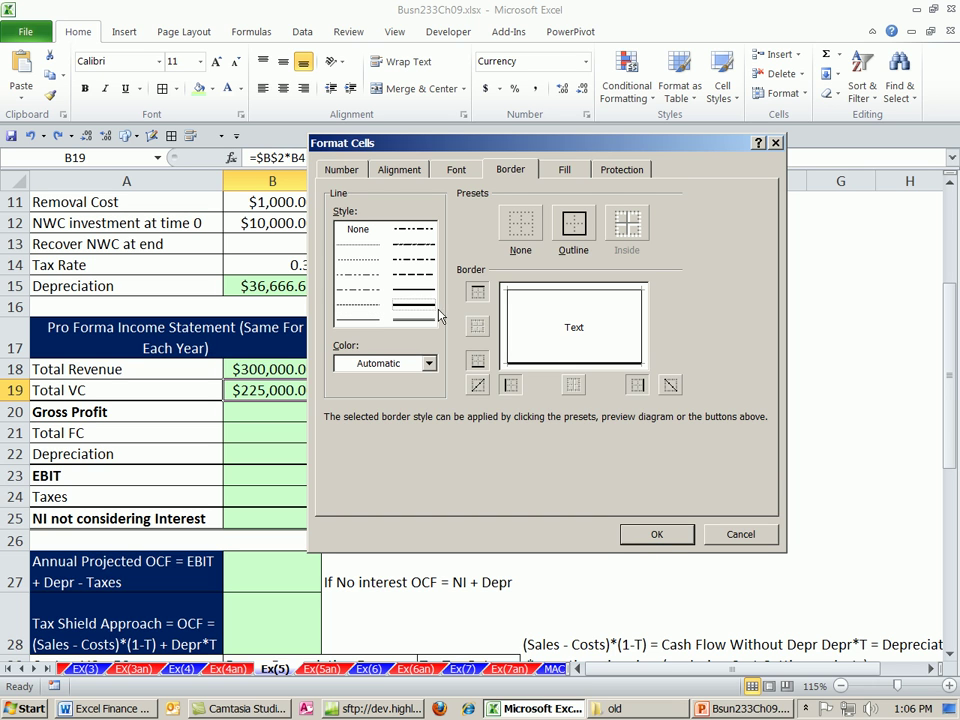
click(656, 534)
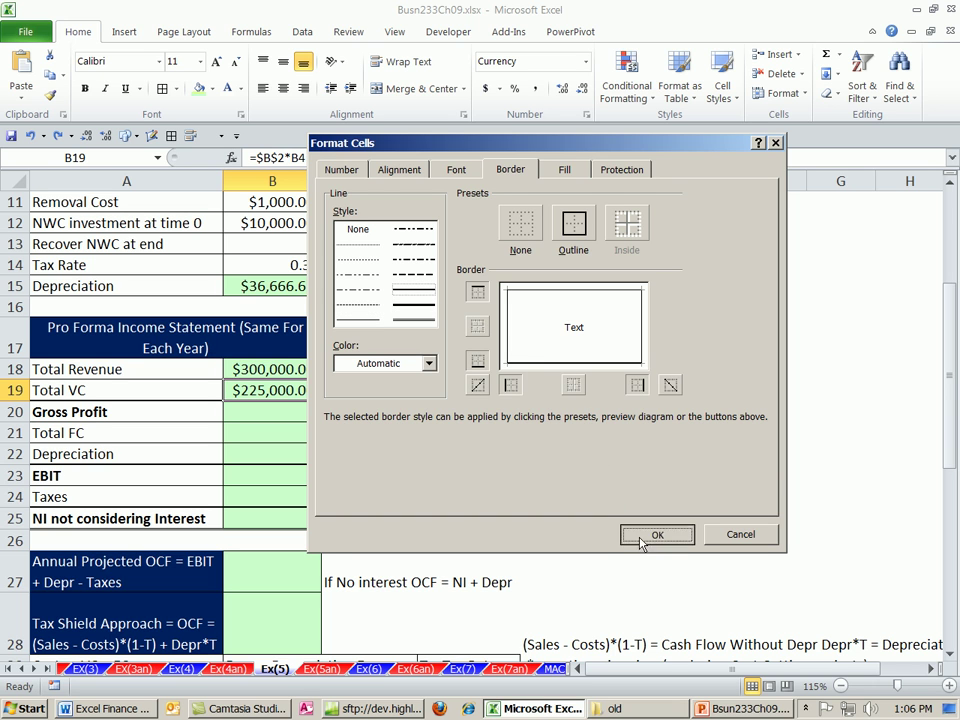
click(388, 452)
- Clear the Total VC cell B19 and refill it from the Total Revenue formula in B18 using Fill Without Formatting
click(280, 392)
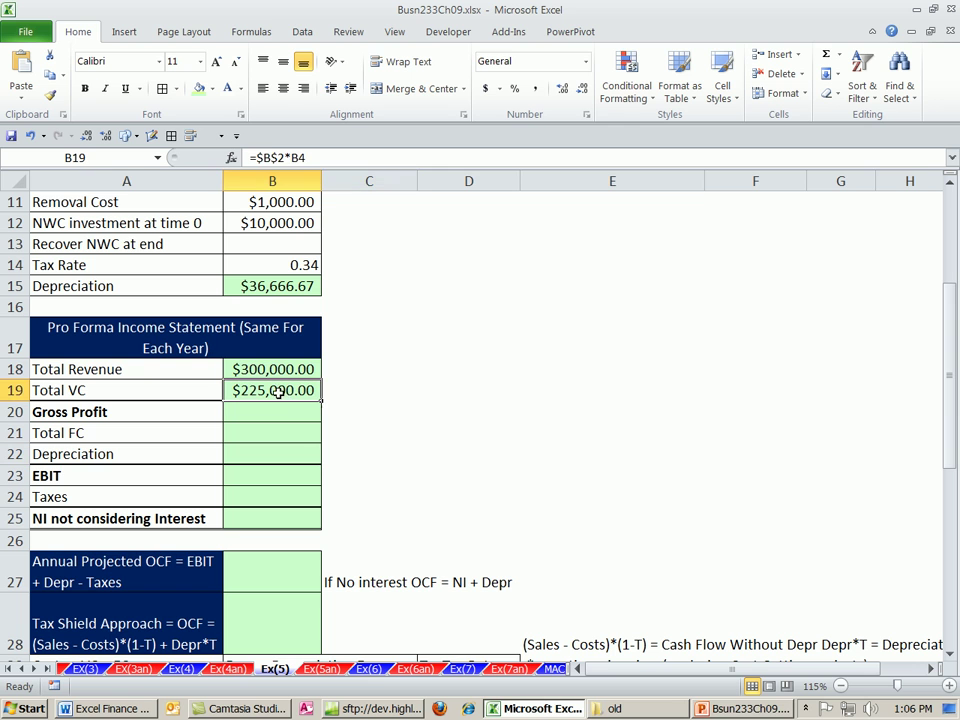
key(Delete)
click(452, 409)
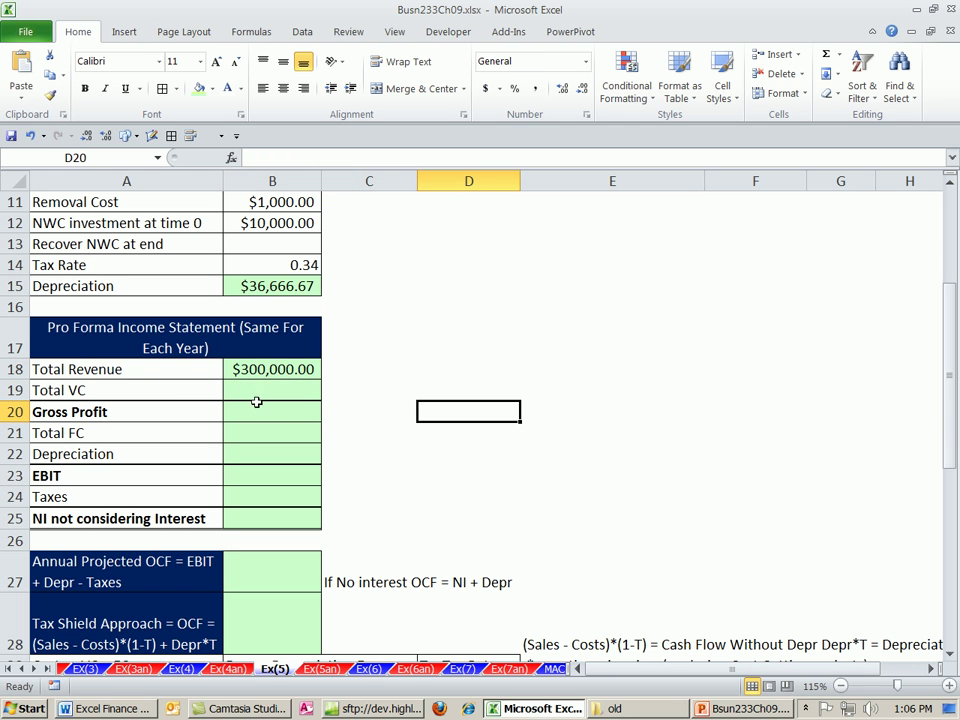
click(318, 372)
drag(320, 378, 326, 402)
click(522, 447)
click(336, 414)
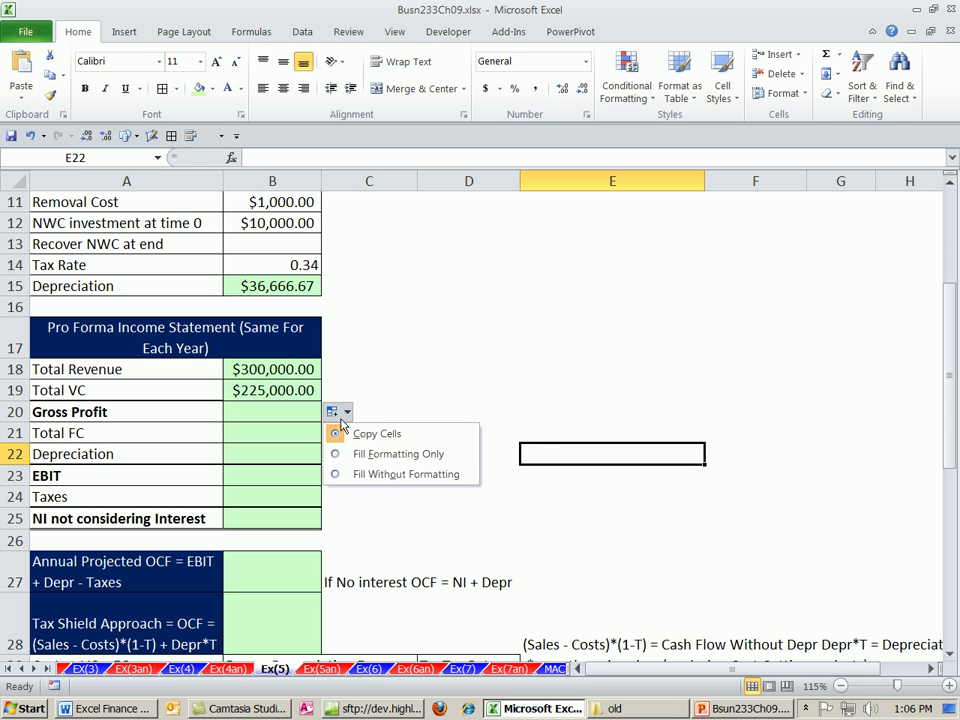
click(367, 476)
click(521, 454)
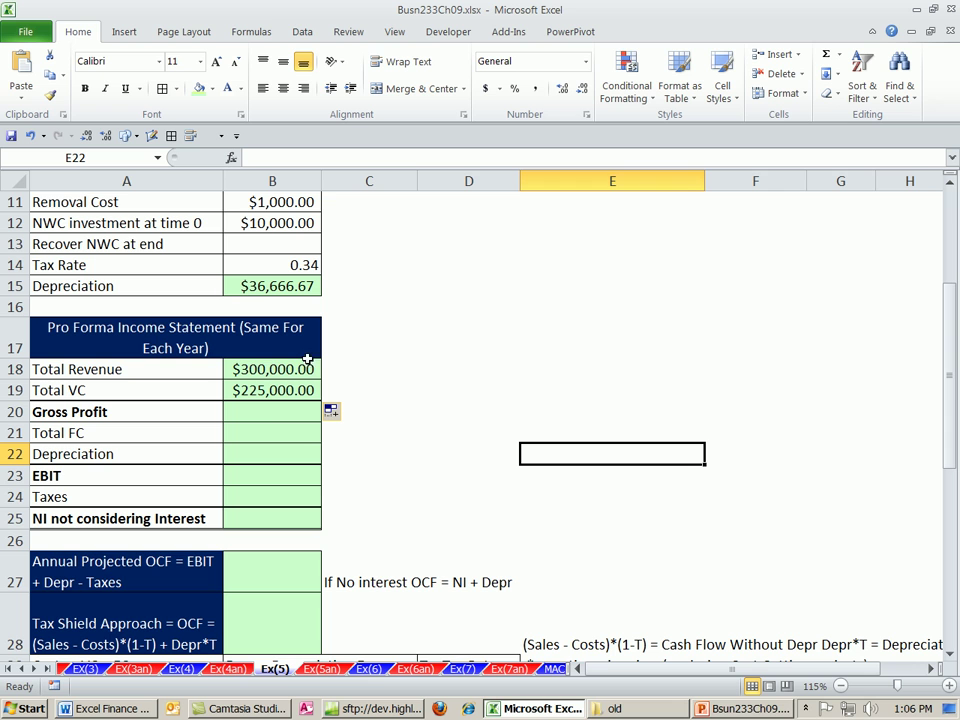
- Calculate Gross Profit in B20 as Total Revenue minus Total VC with the formula =B18-B19
click(279, 413)
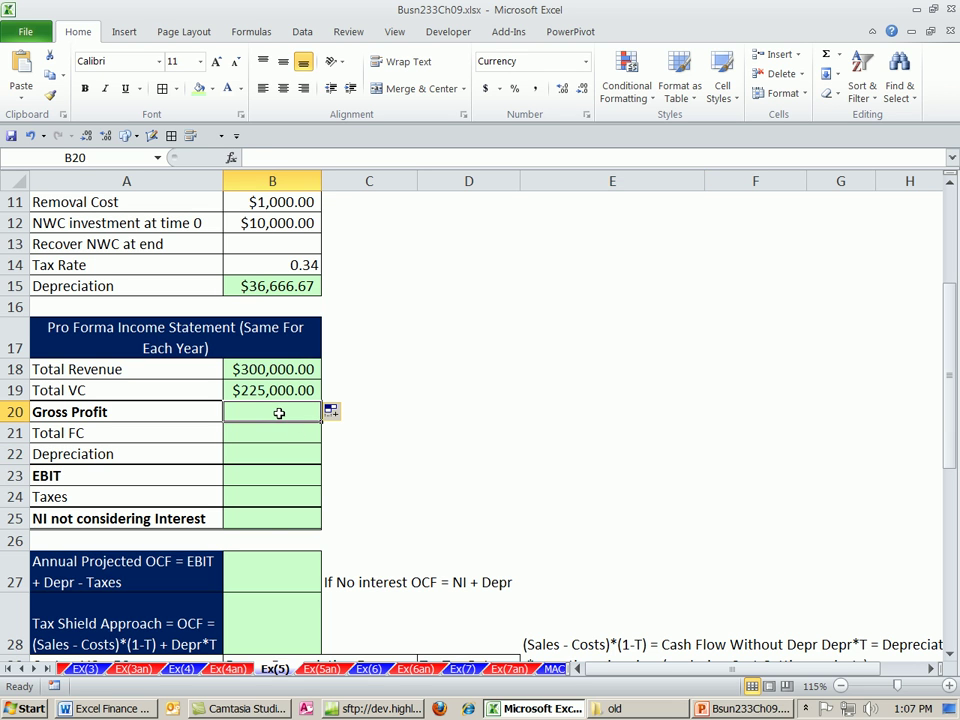
text(=)
key(Up)
key(Up)
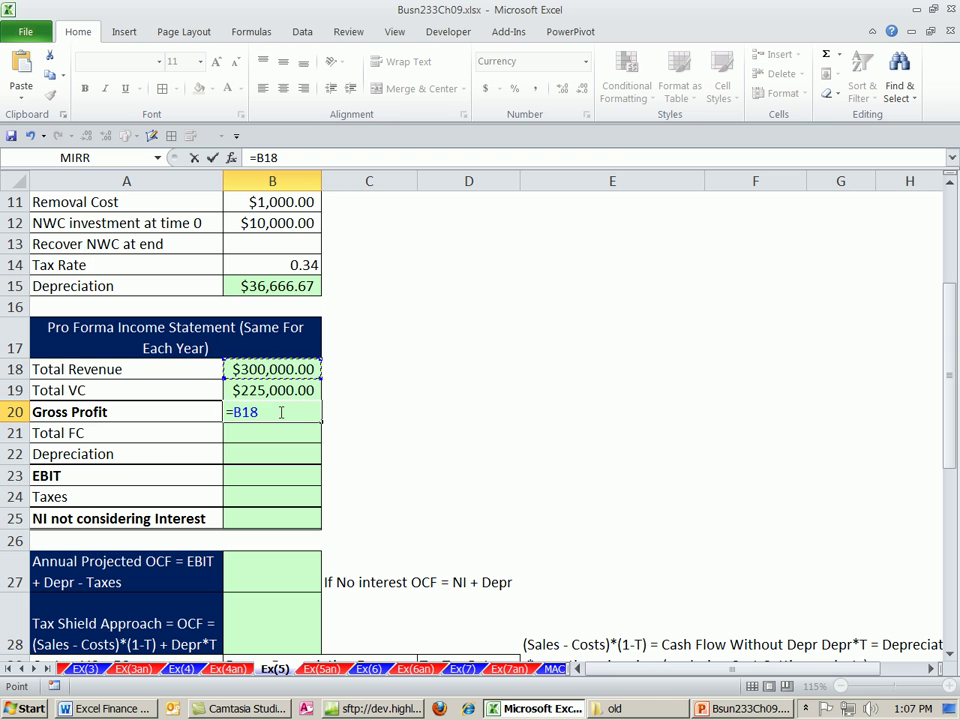
text(-)
key(Up)
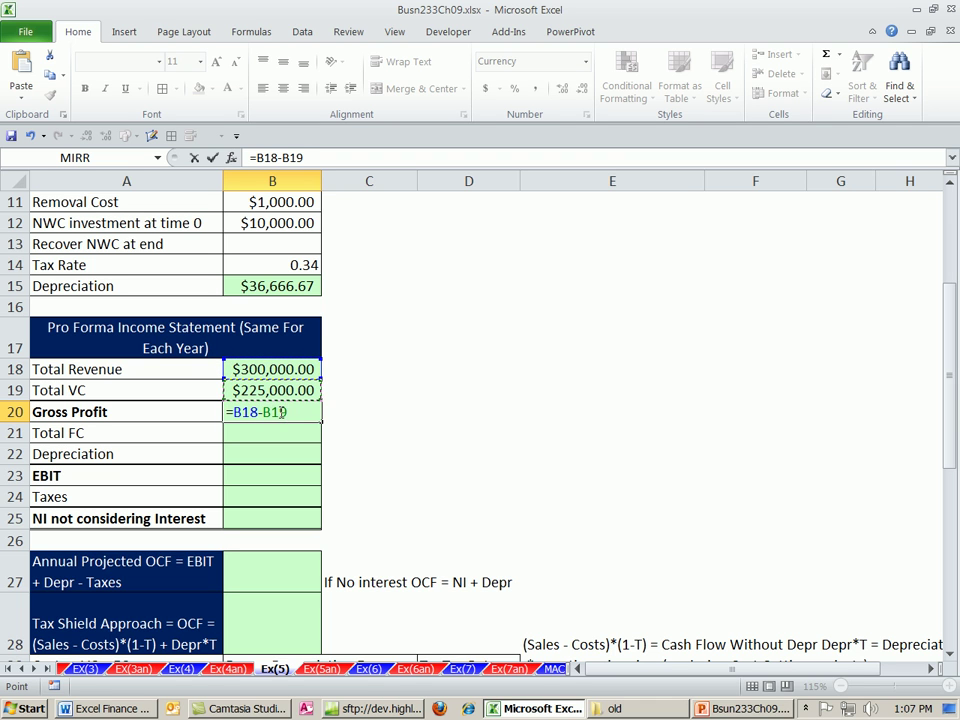
key(Return)
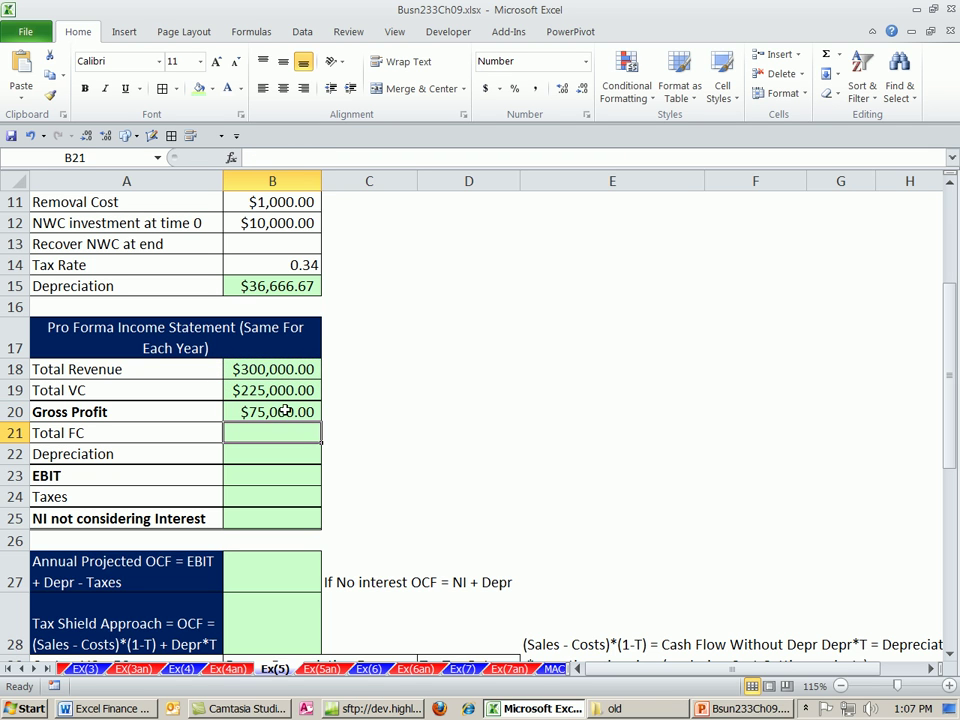
- Link Total FC in B21 to the fixed costs with =B7 and Depreciation in B22 to the calculated depreciation with =B15
text(=)
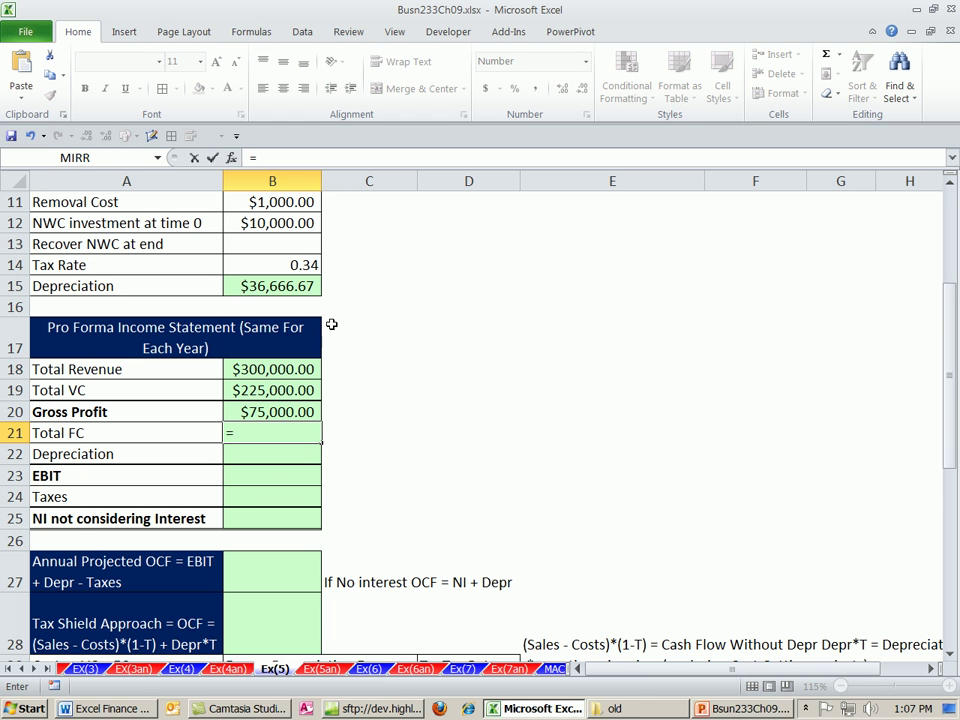
scroll(210, 241, up, 2)
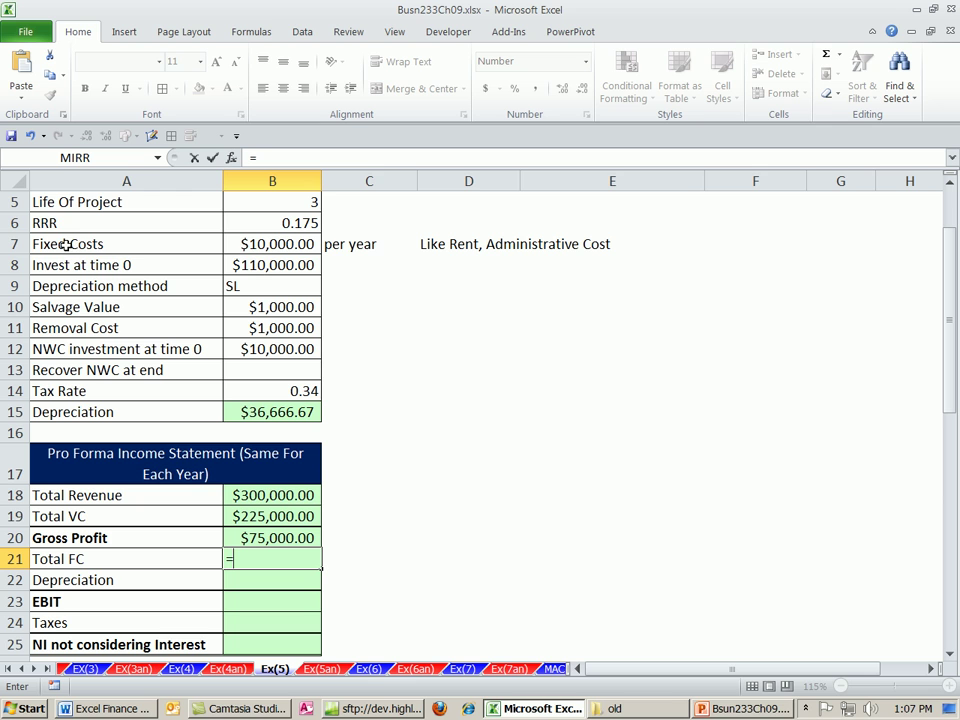
click(259, 243)
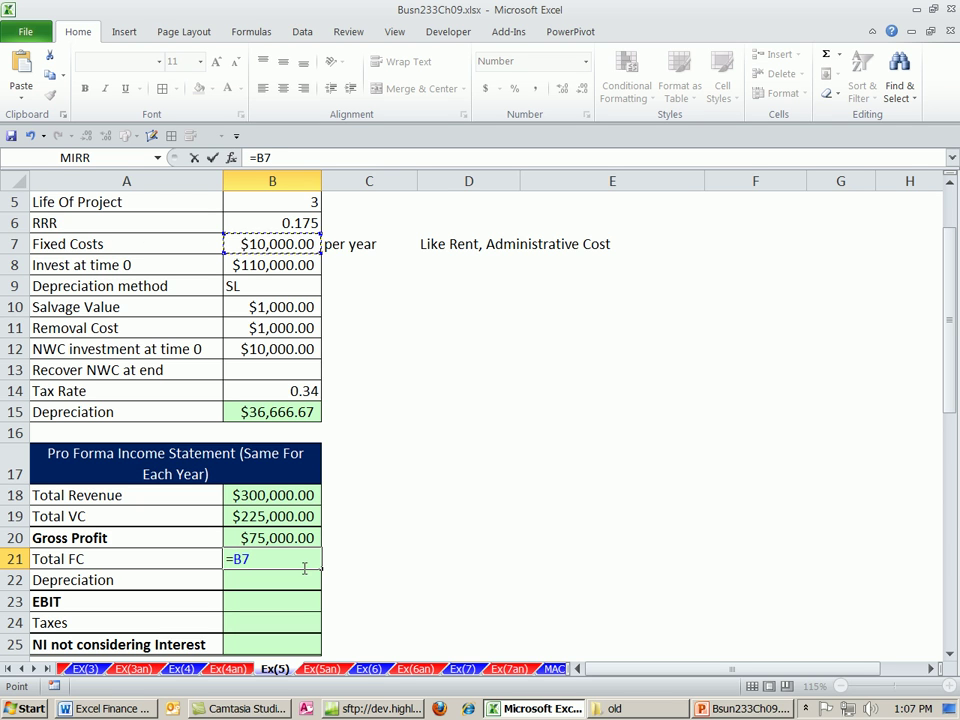
key(Return)
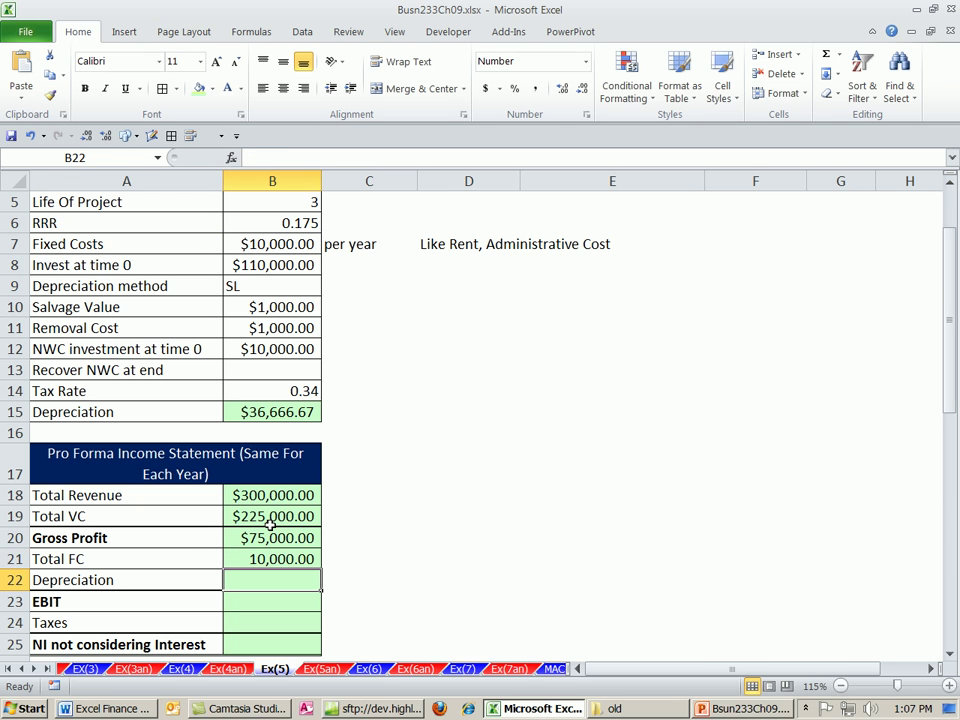
text(=)
click(275, 412)
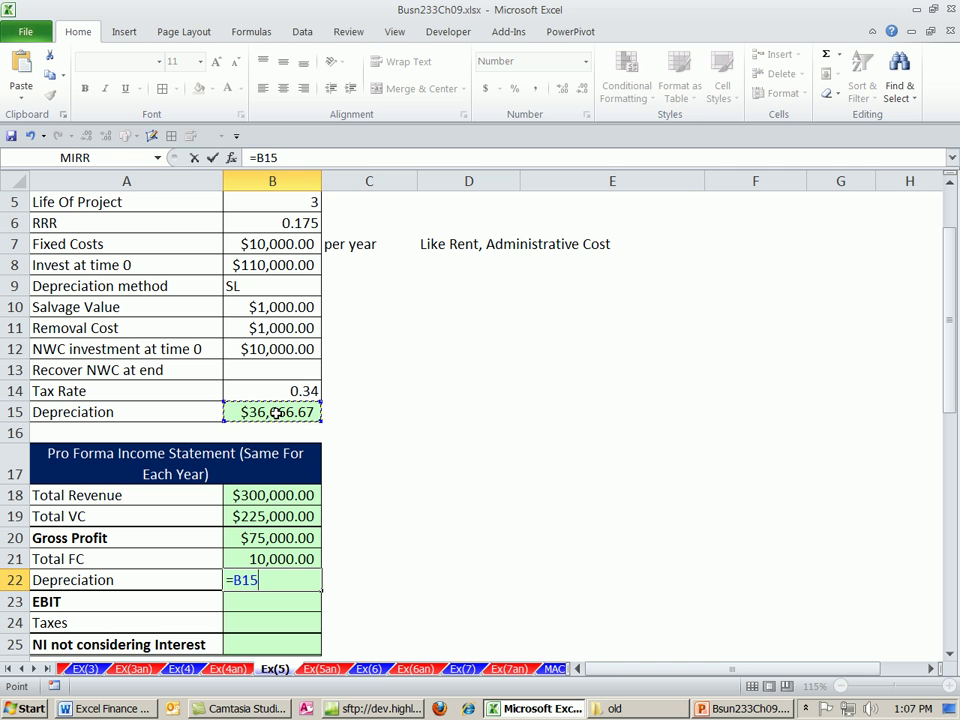
key(Return)
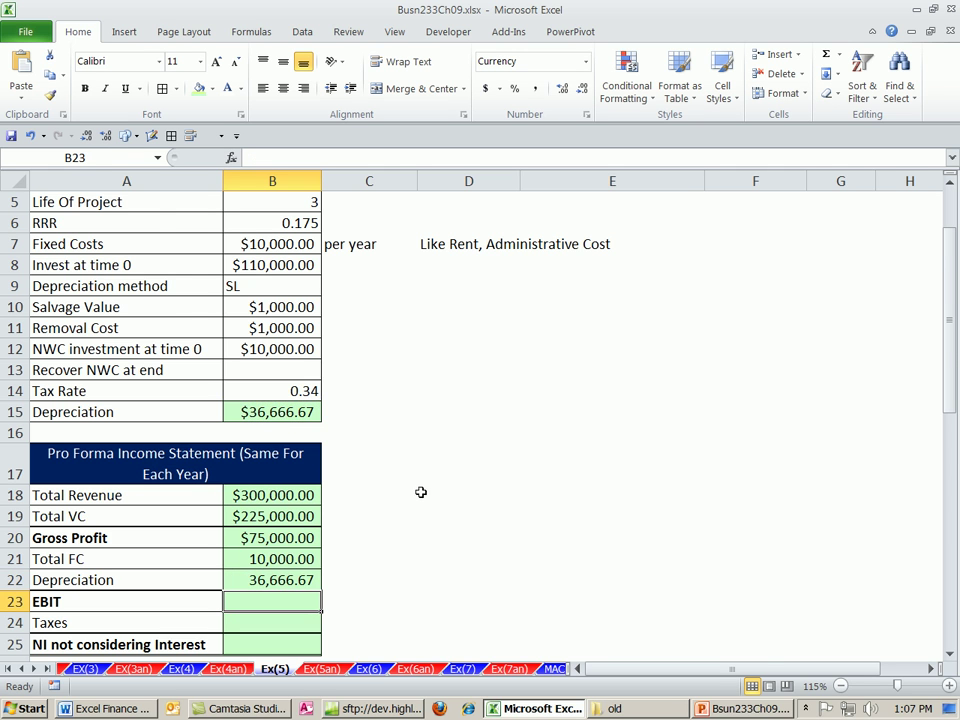
- Calculate EBIT in B23 by subtracting fixed costs and depreciation from gross profit with =B20-SUM(B21:B22)
scroll(419, 495, down, 1)
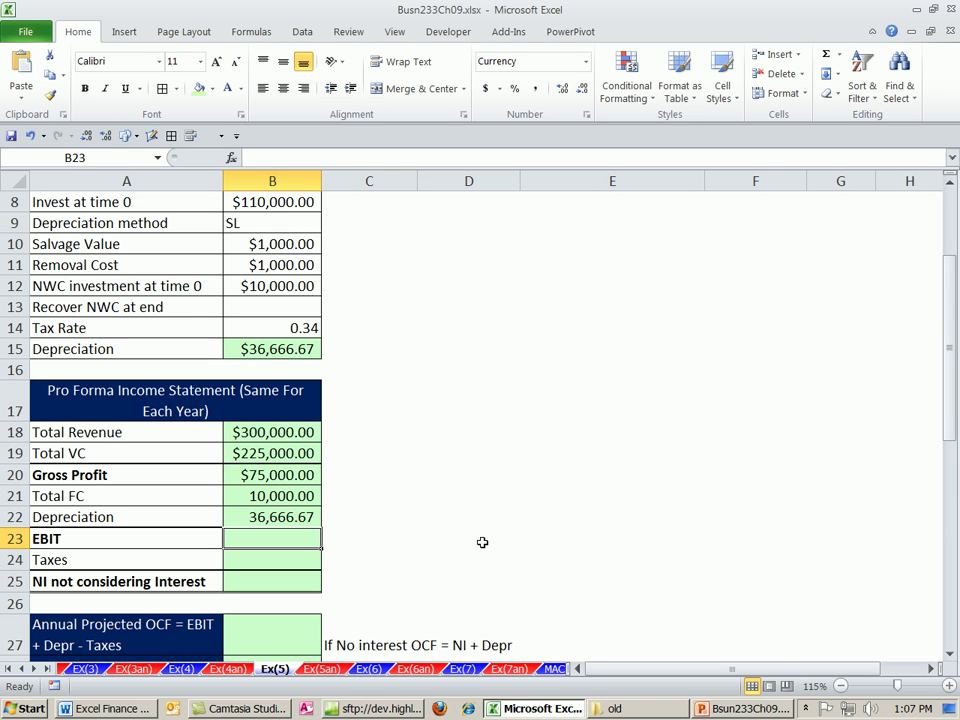
text(=)
key(Up)
key(Up)
key(Up)
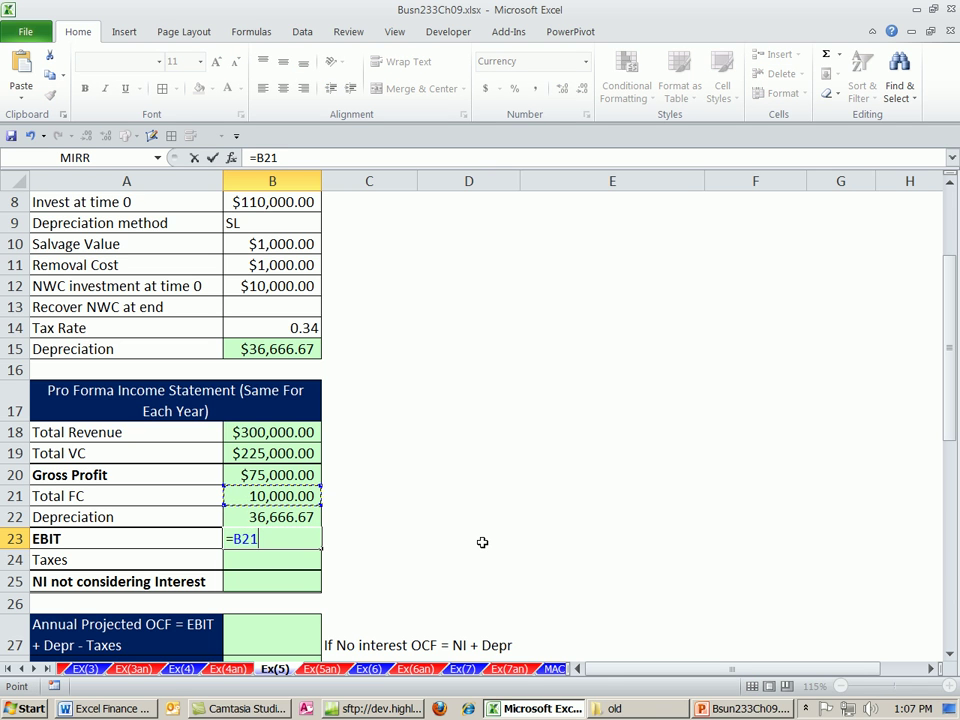
text(-sum)
key(Tab)
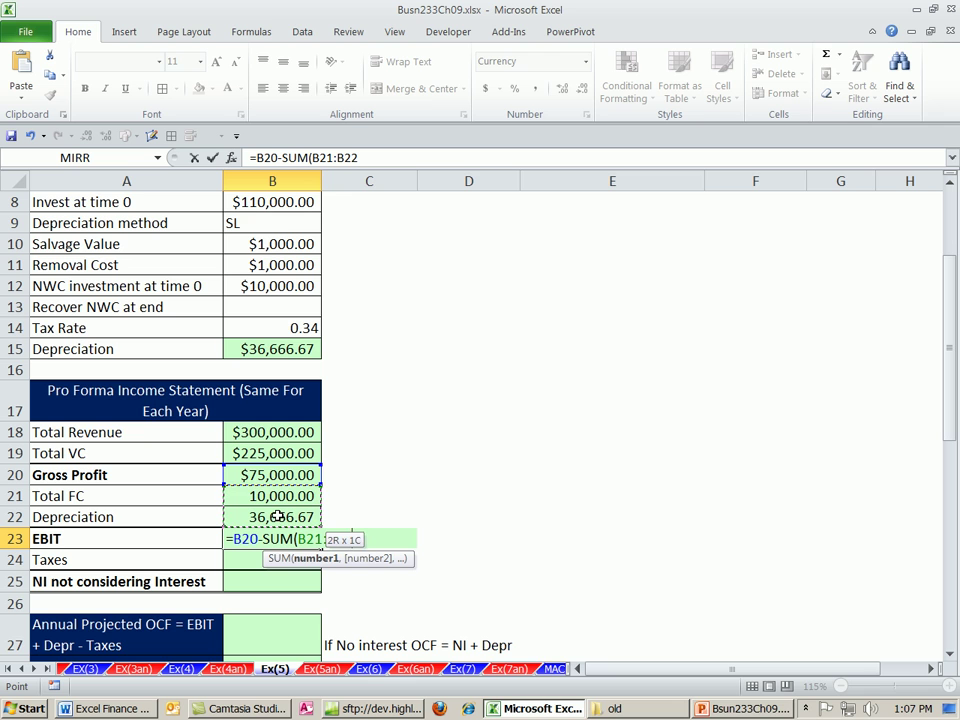
drag(277, 516, 279, 514)
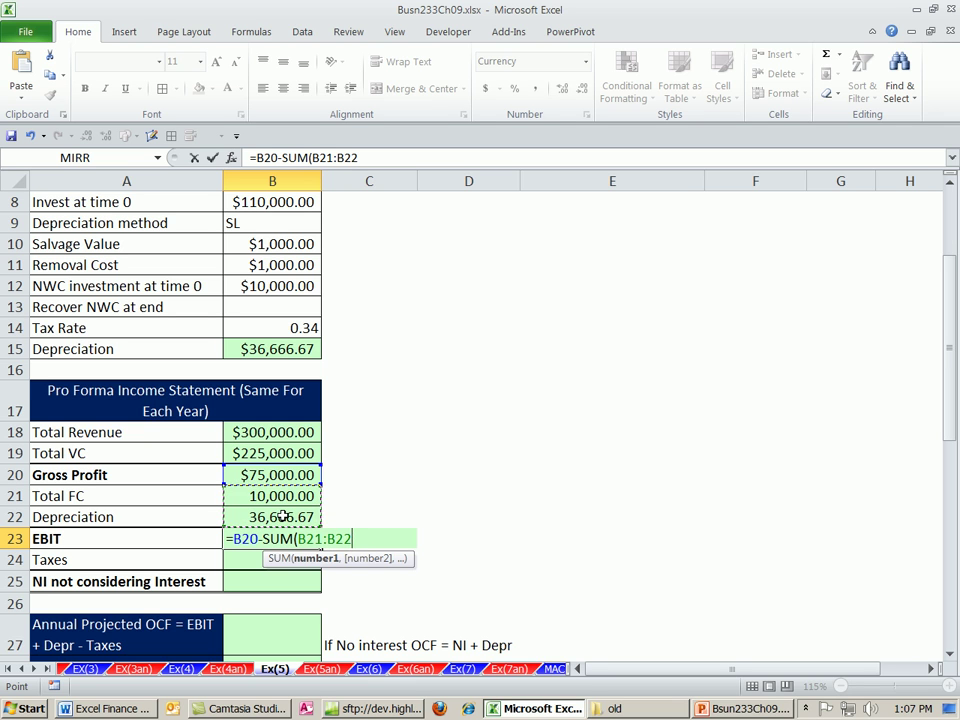
text())
key(ctrl+Return)
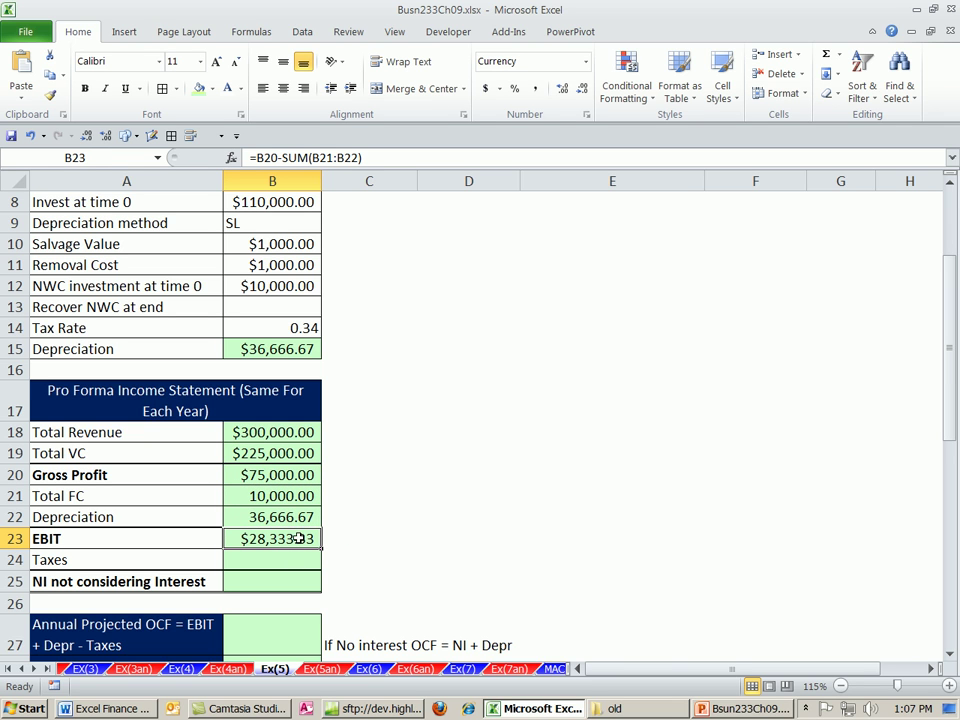
- Calculate Taxes in B24 as EBIT times the tax rate, rounded to zero decimals, with =ROUND(B23*B14,0)
click(275, 558)
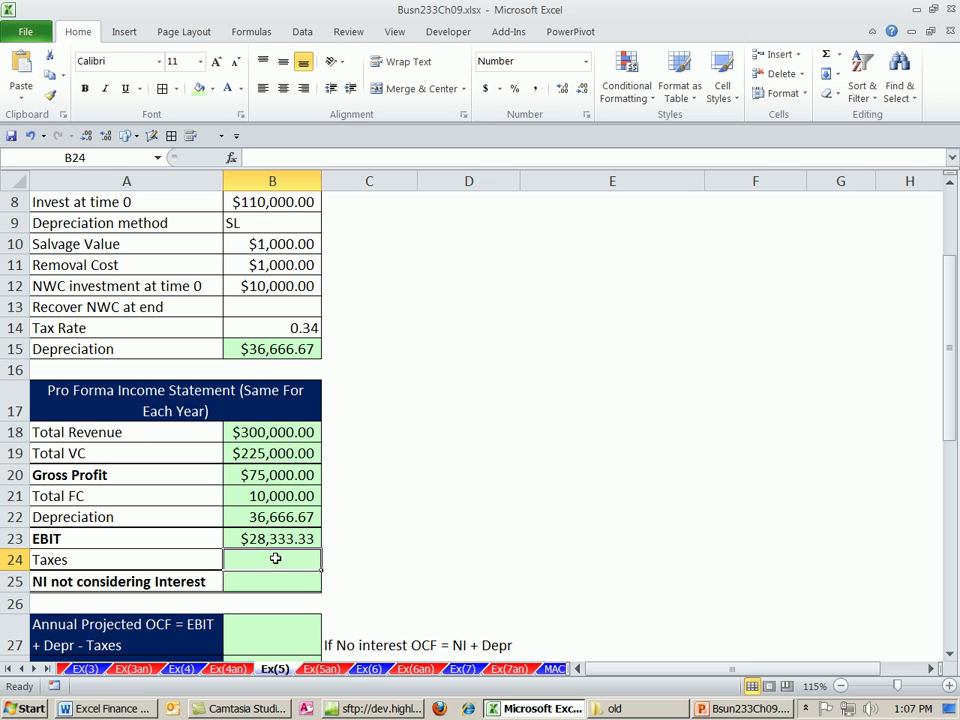
text(=roun)
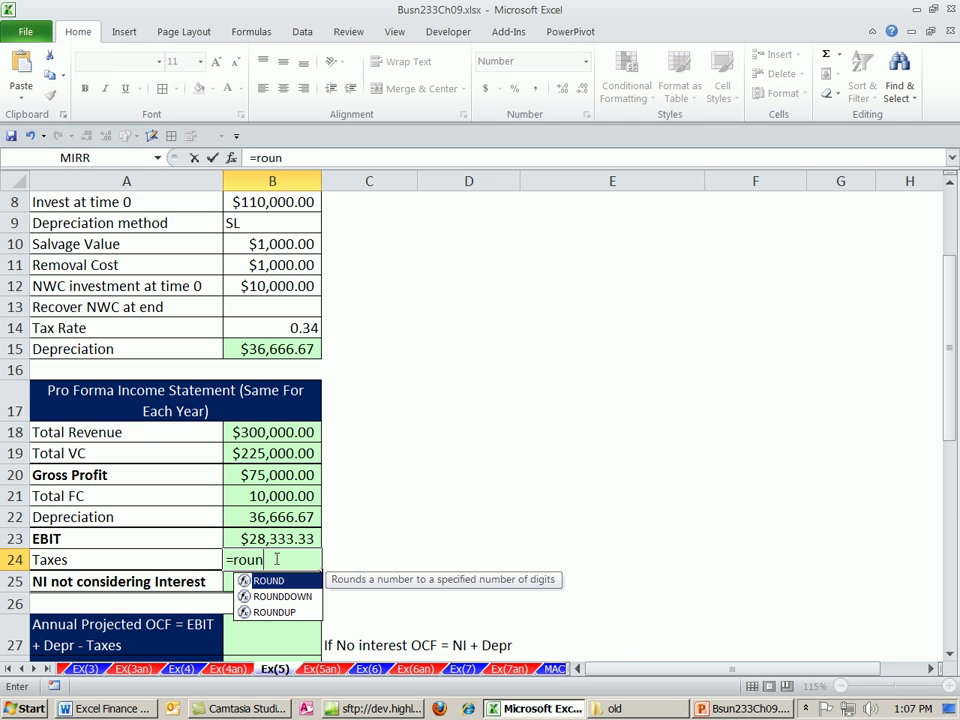
key(Tab)
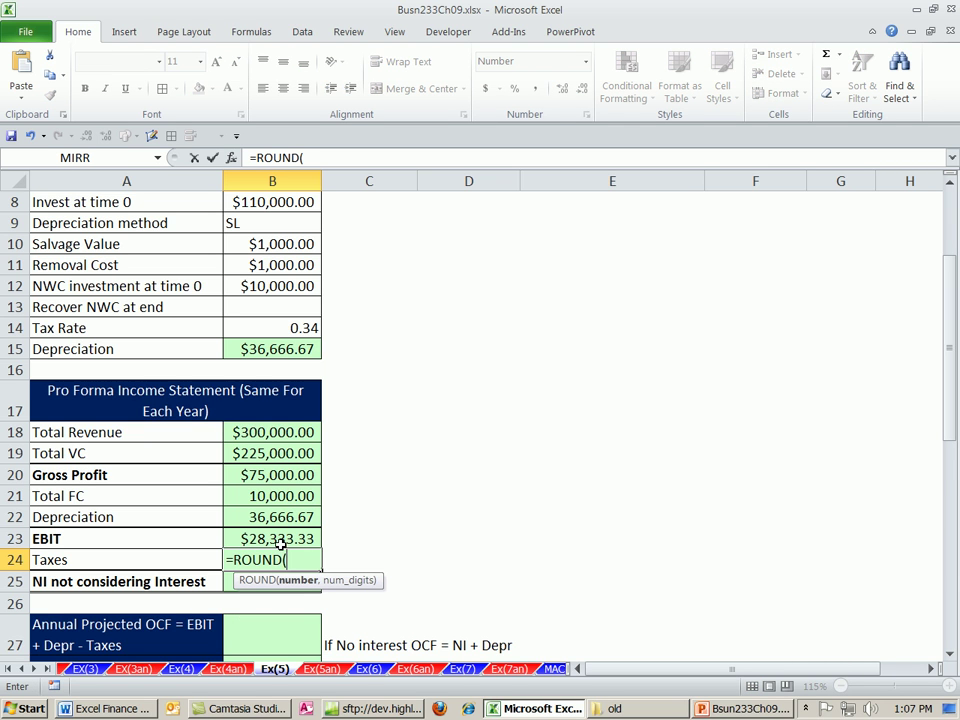
click(278, 541)
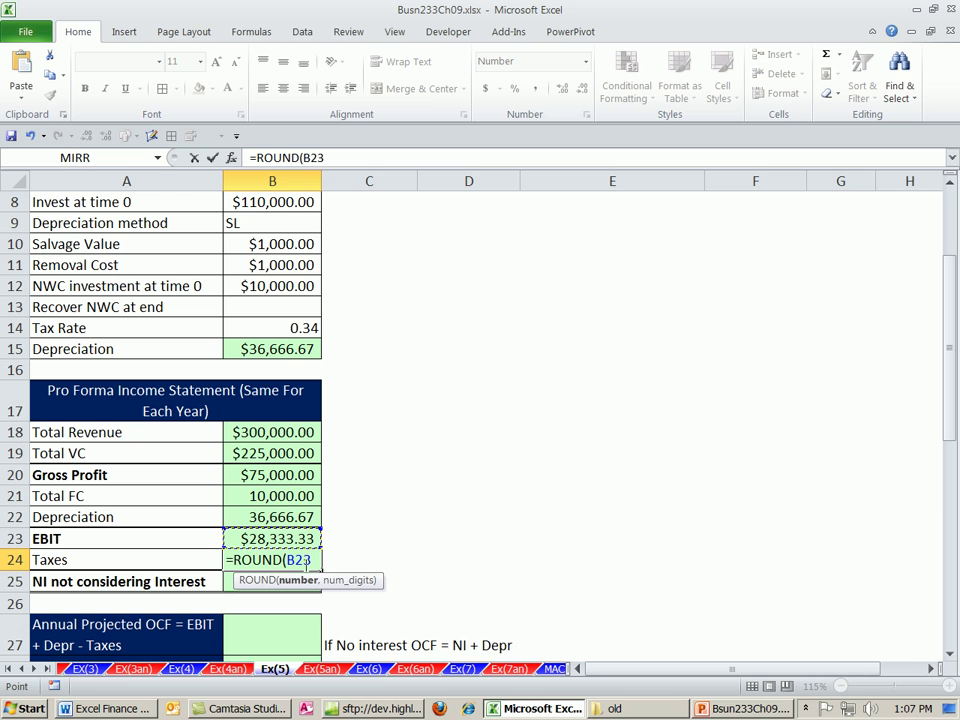
text(*)
click(300, 327)
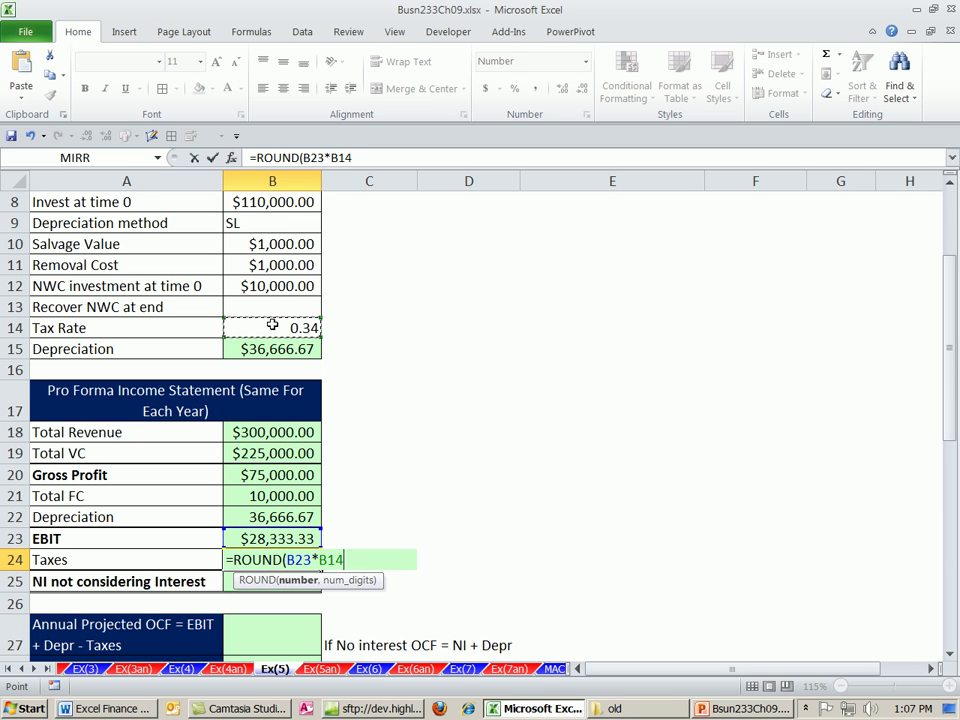
text(,)
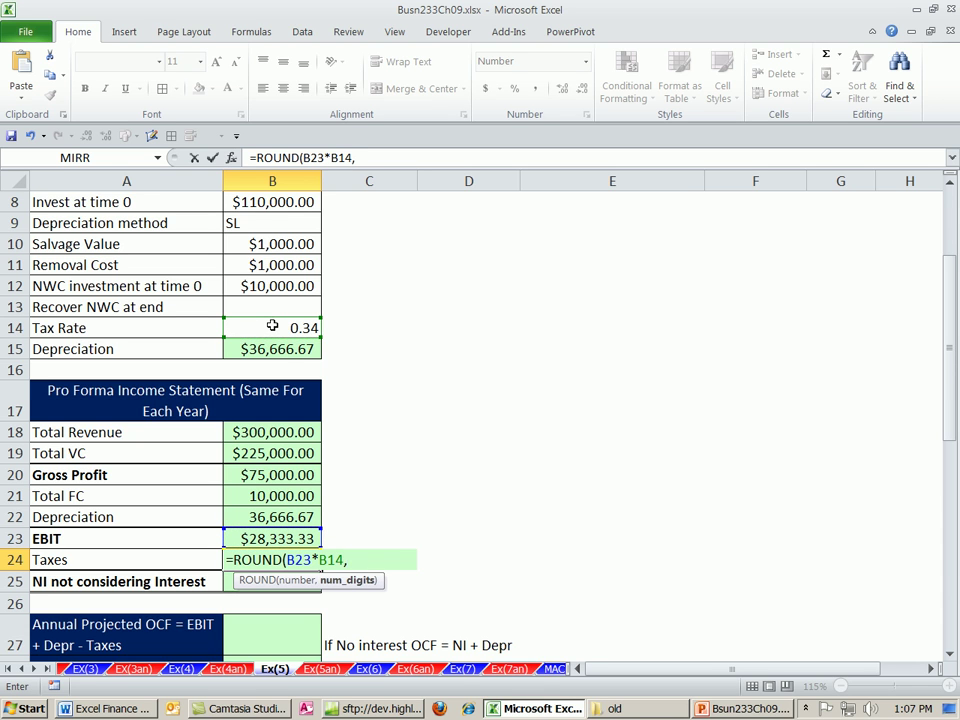
text(0)
key(Return)
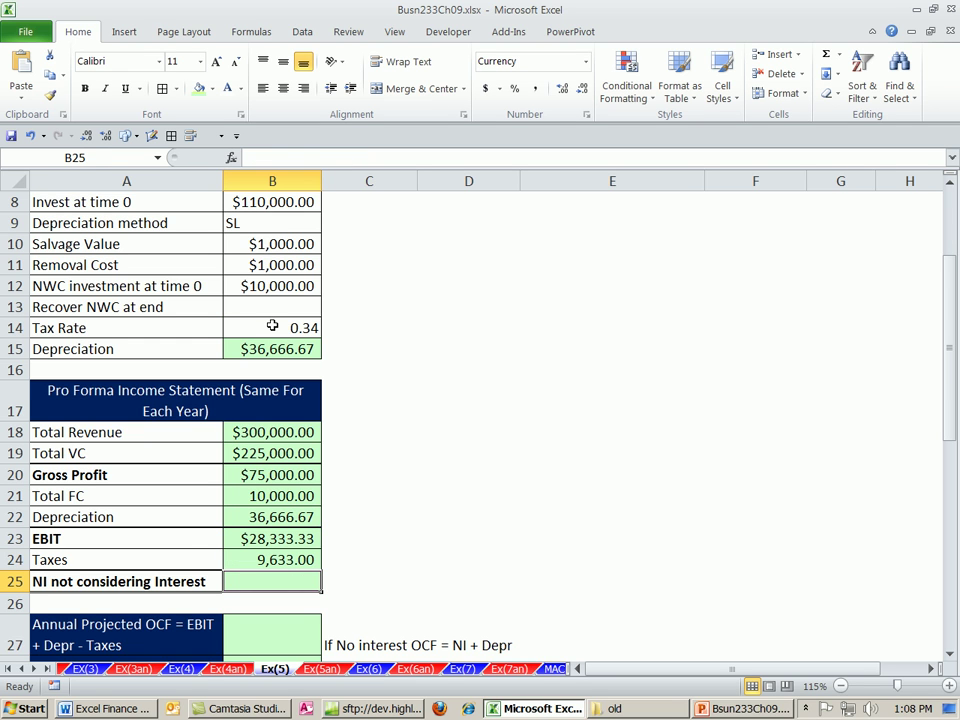
- Calculate NI not considering Interest in B25 as EBIT minus Taxes with the formula =B23-B24
text(=)
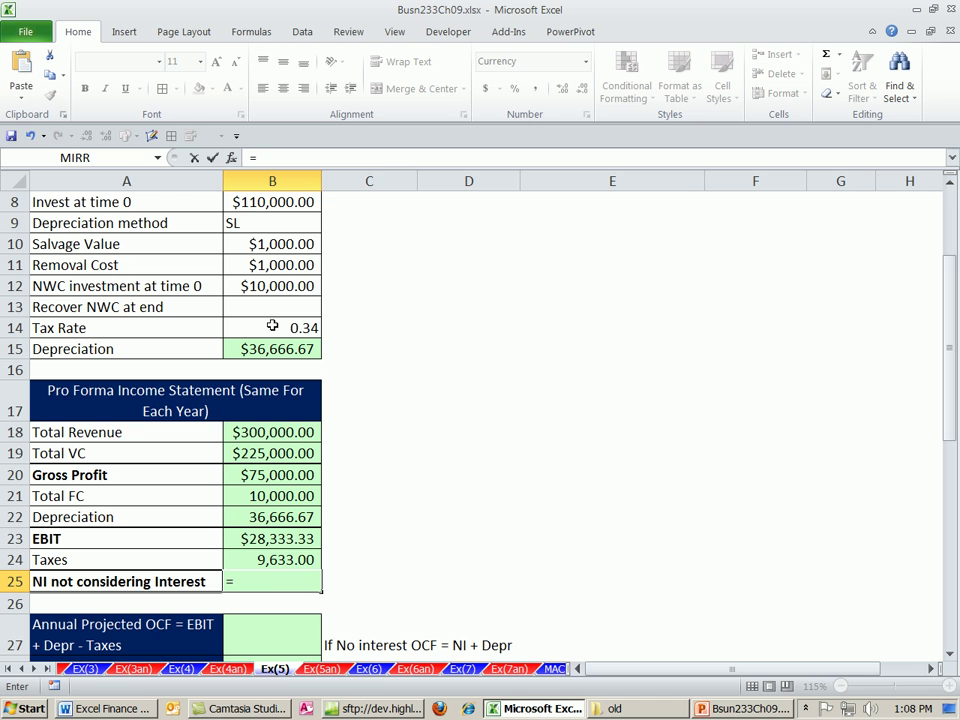
key(Up)
key(Up)
text(-)
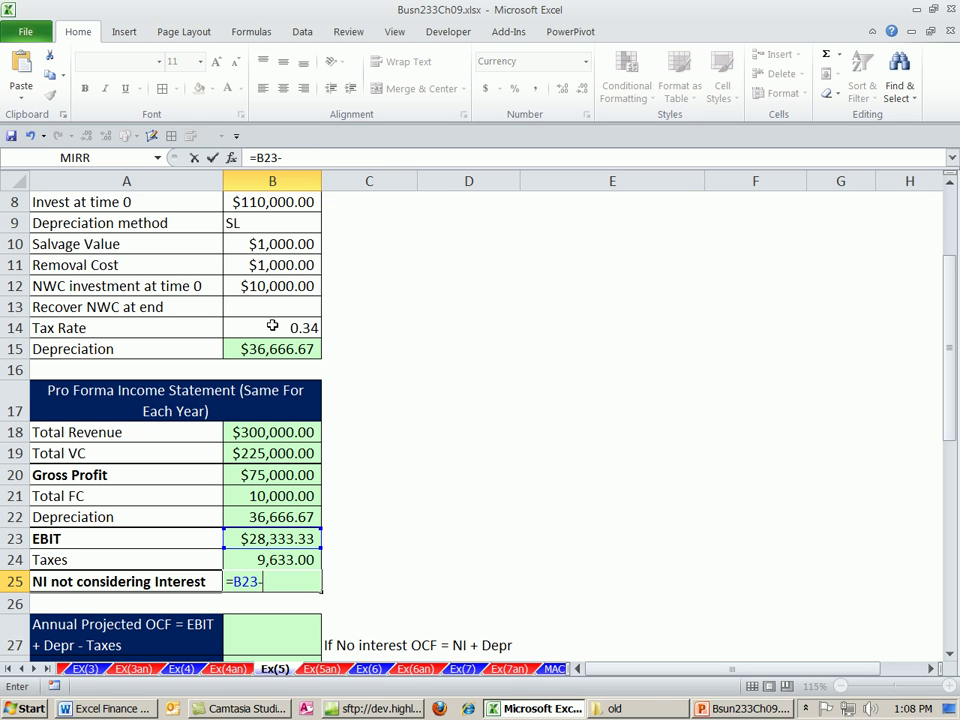
key(Up)
key(Return)
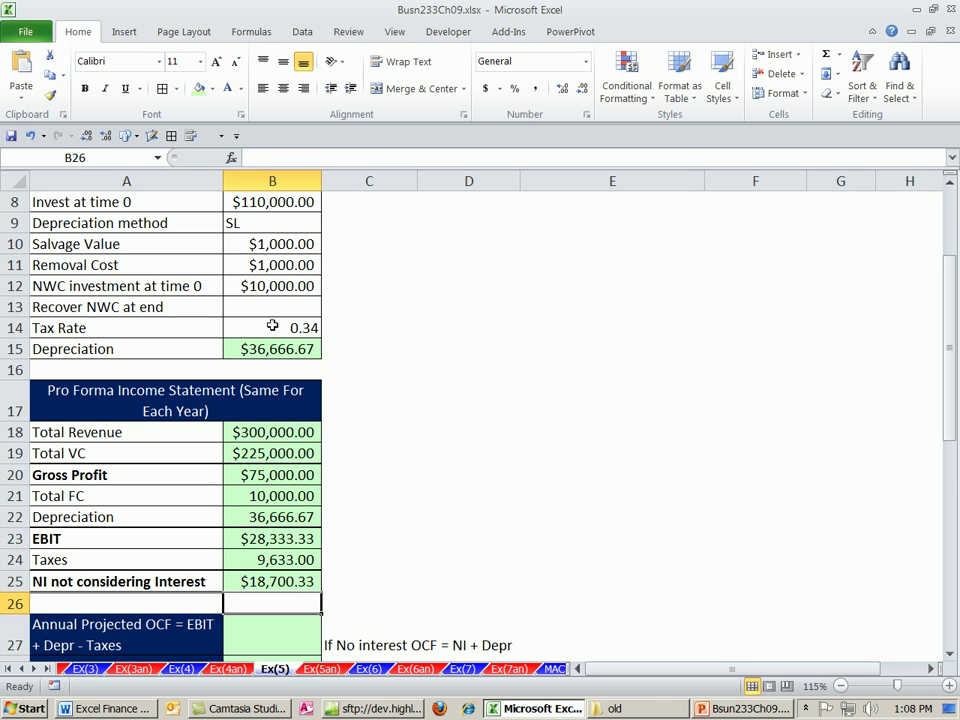
click(656, 581)
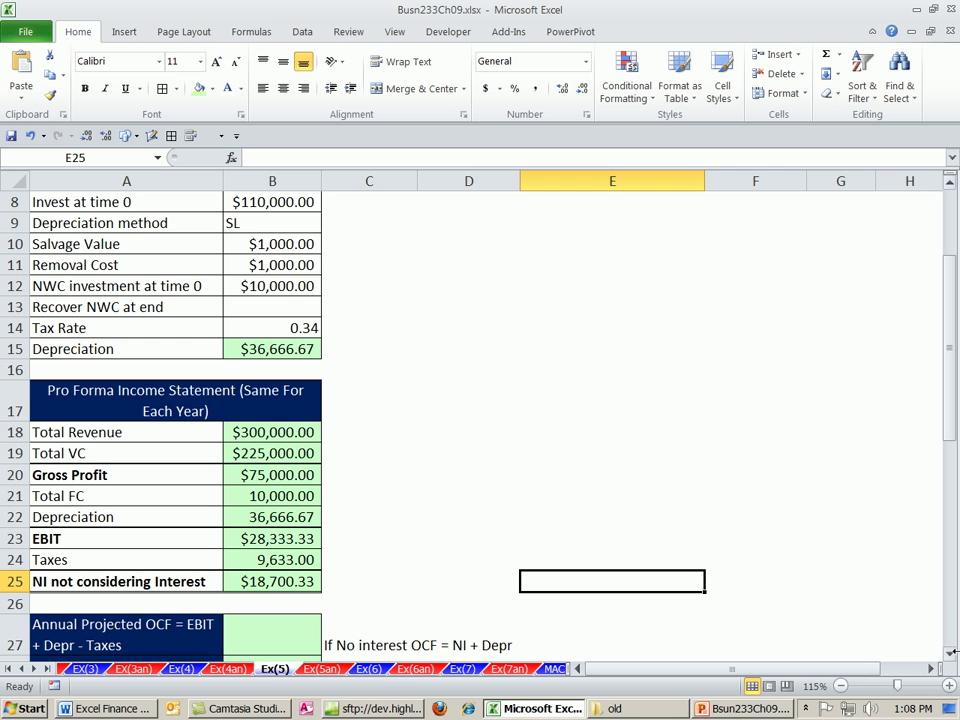
- Examine the NI not considering Interest row and its B25 formula alongside the OCF section below it
click(950, 653)
click(950, 653)
click(950, 653)
click(950, 653)
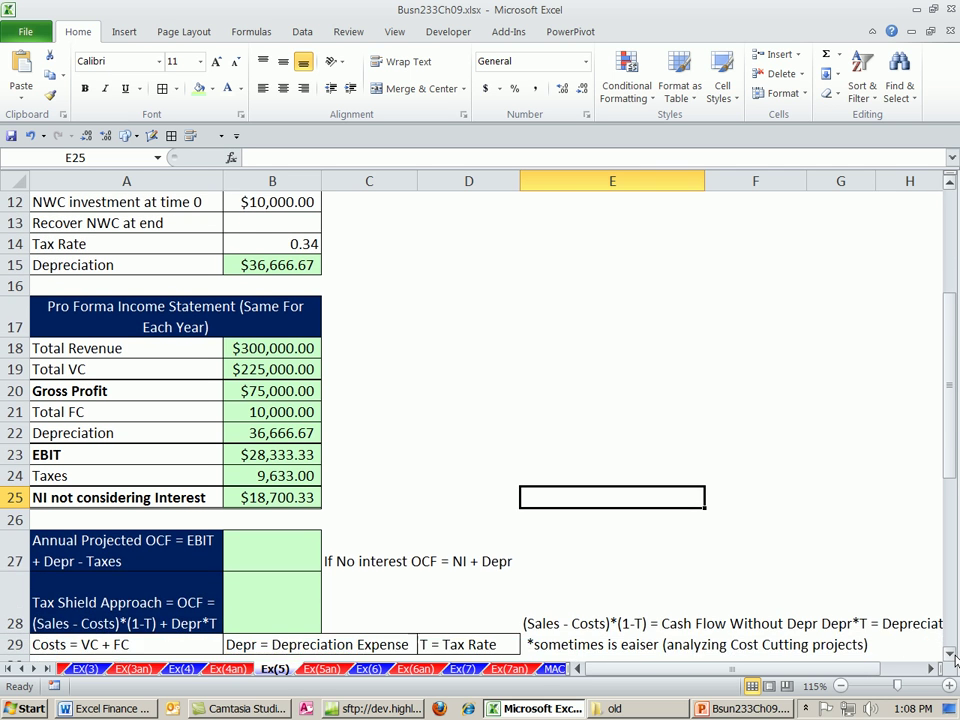
click(950, 653)
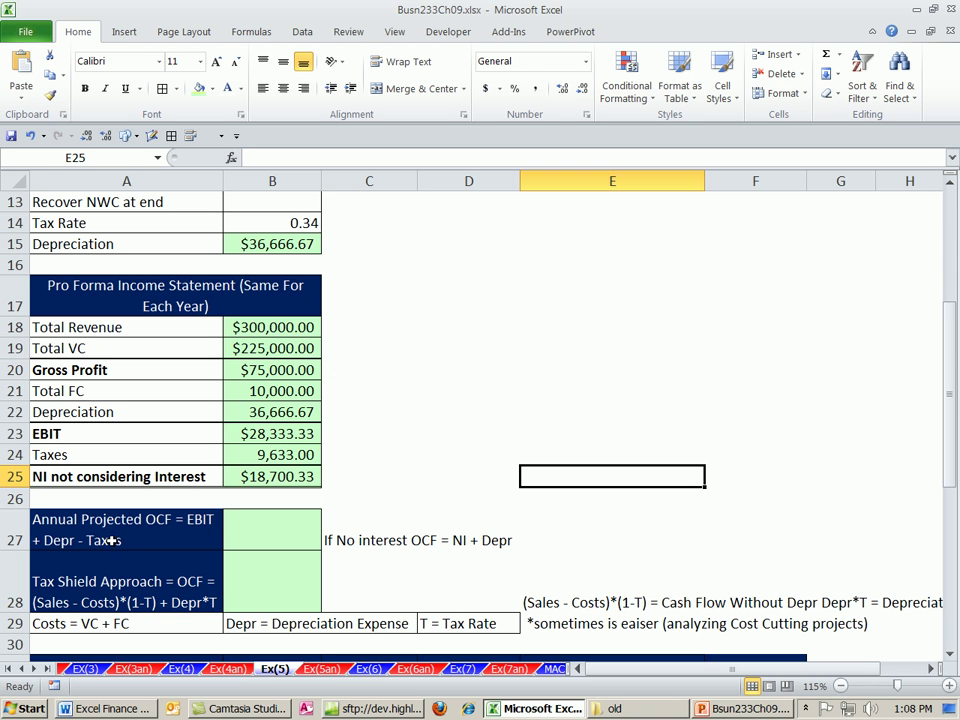
click(275, 474)
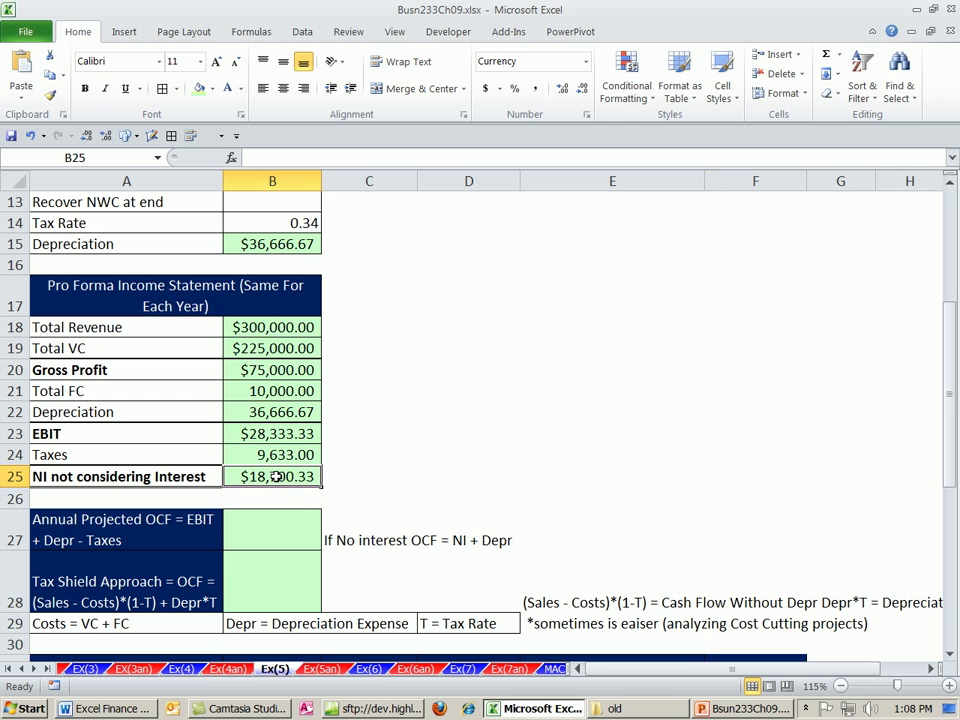
click(497, 473)
drag(47, 478, 257, 476)
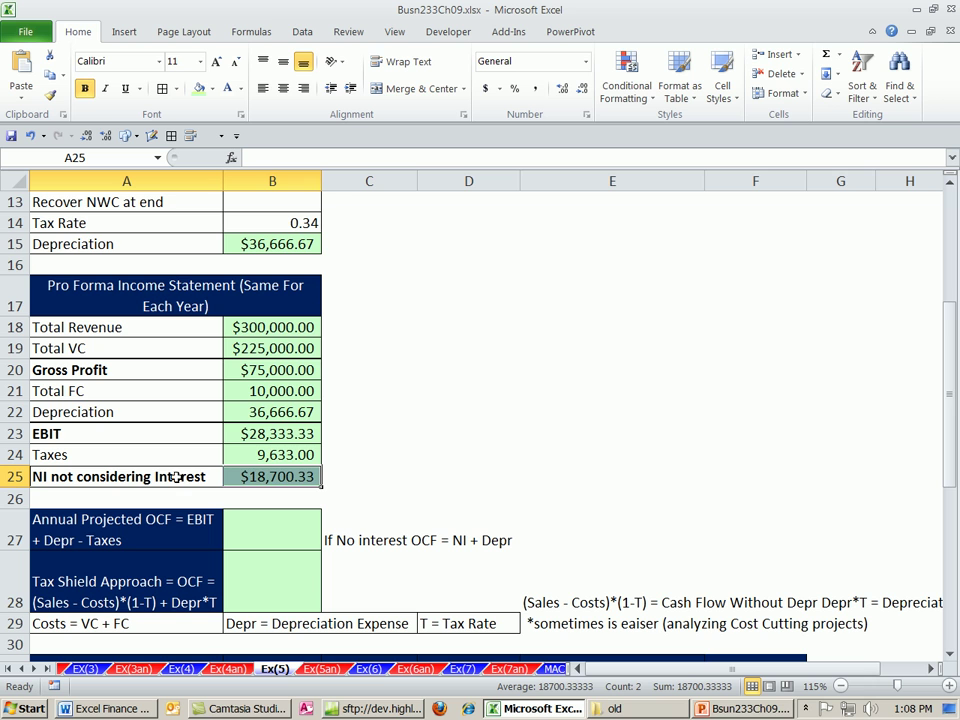
click(265, 476)
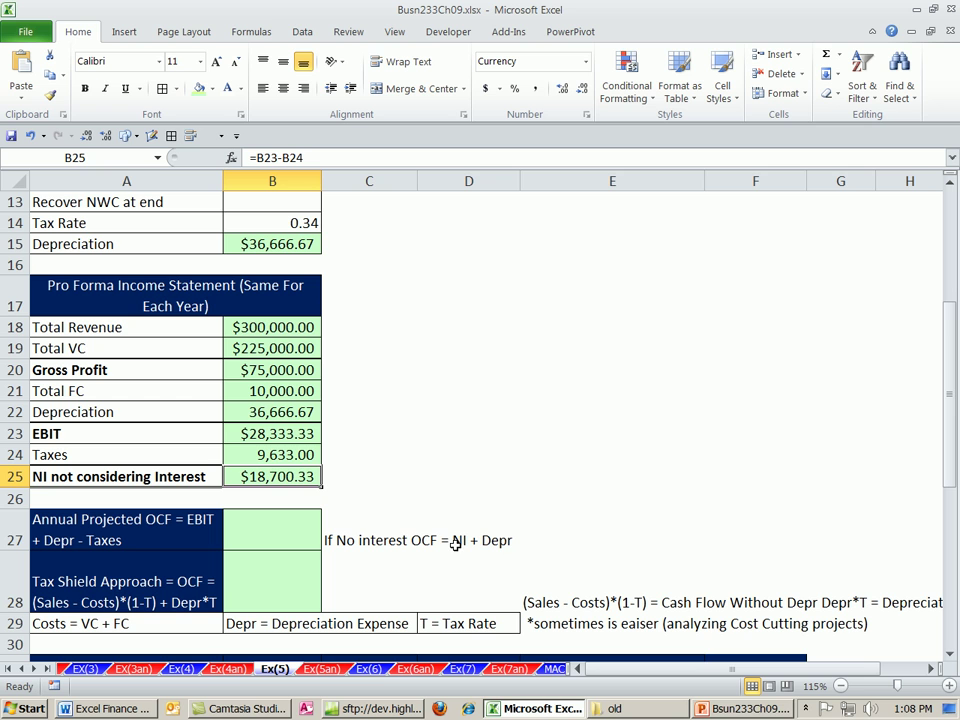
- Calculate the Annual Projected OCF in B27 as net income plus depreciation with =B25+B22
click(258, 529)
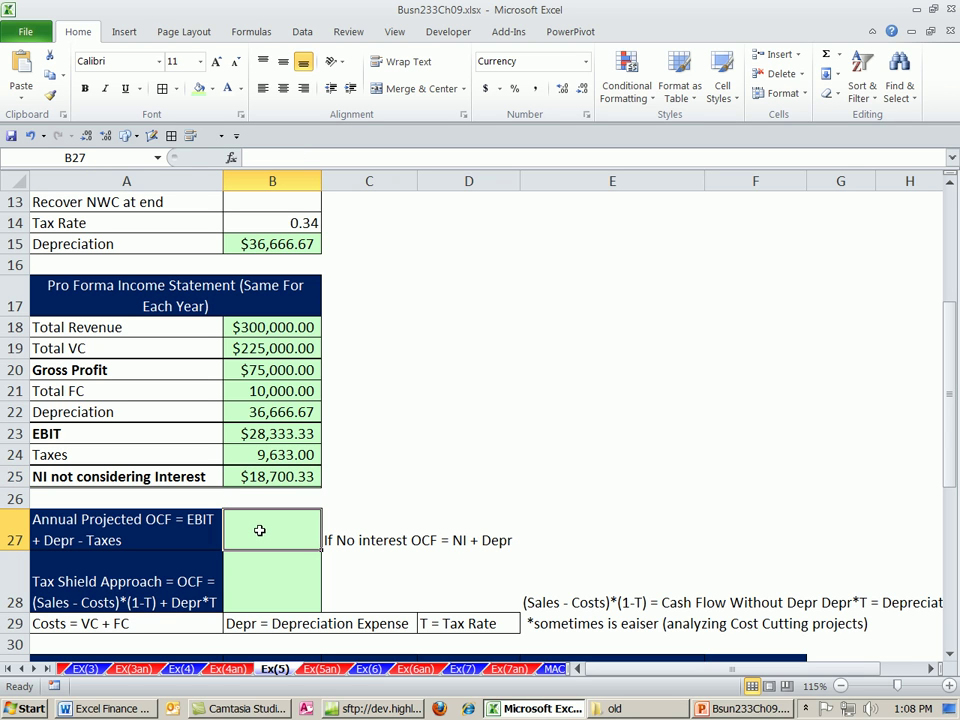
text(=)
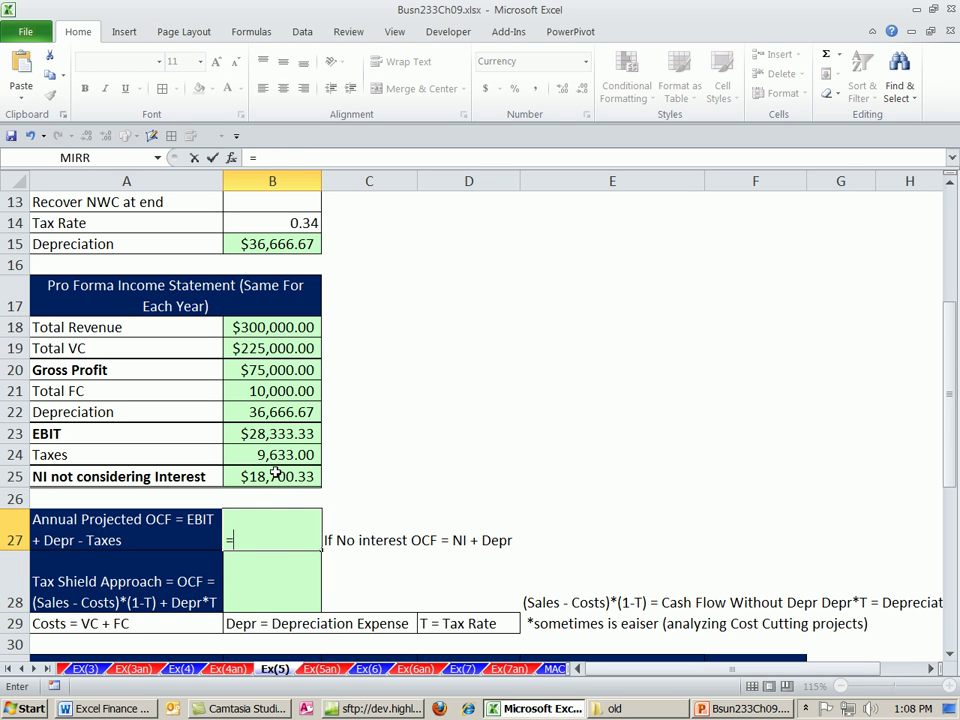
click(277, 475)
text(+)
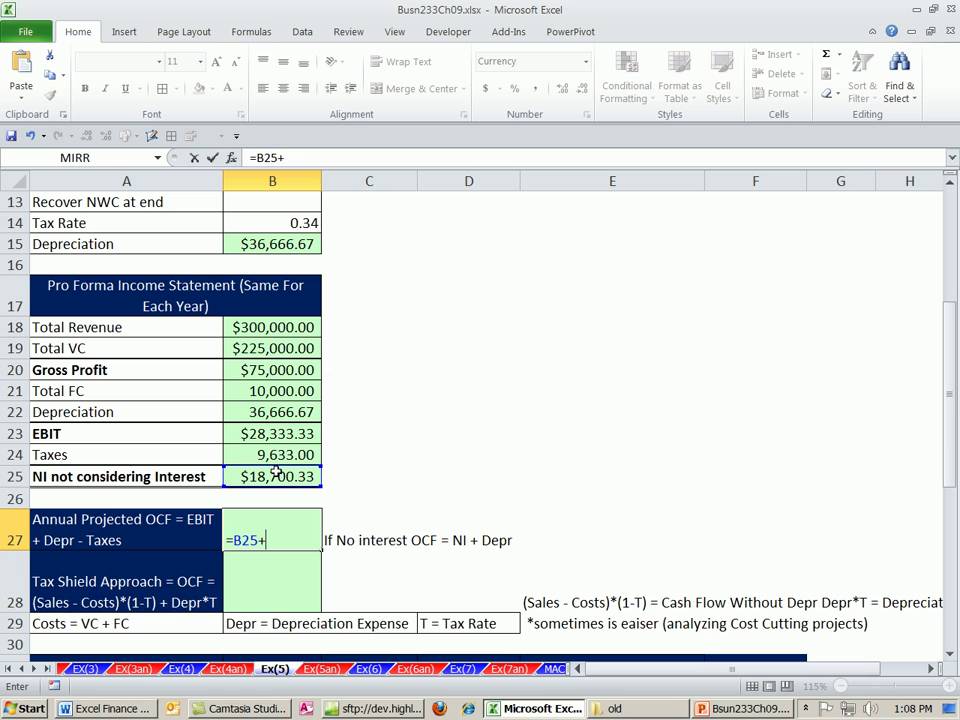
click(280, 410)
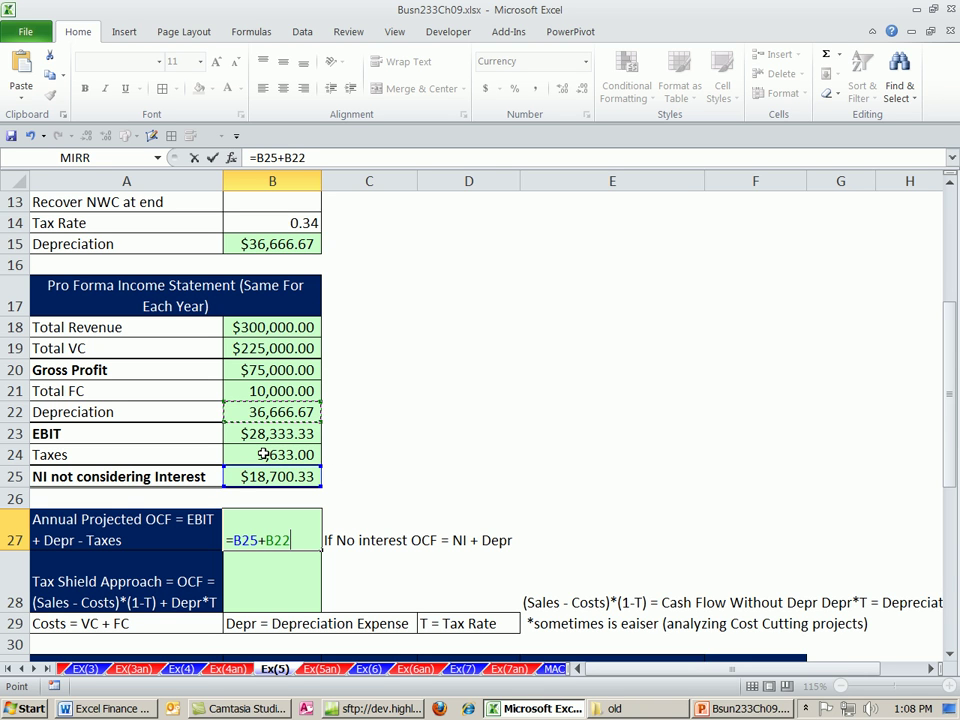
key(Return)
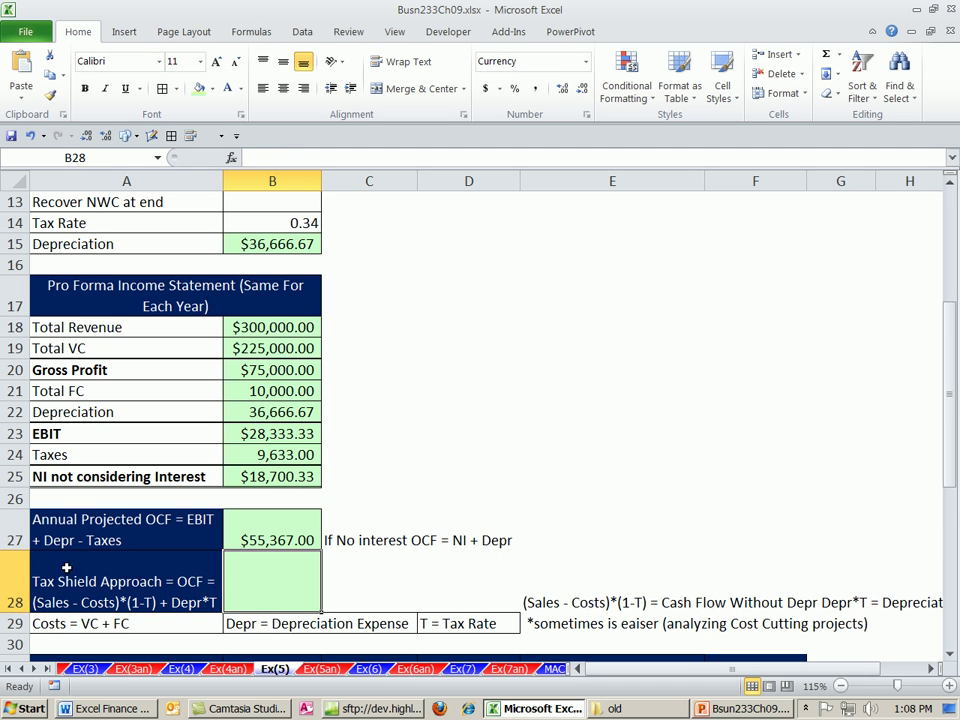
- Check the formulas behind the Annual Projected OCF in B27 and Taxes in B24 without changing them
scroll(144, 435, down, 2)
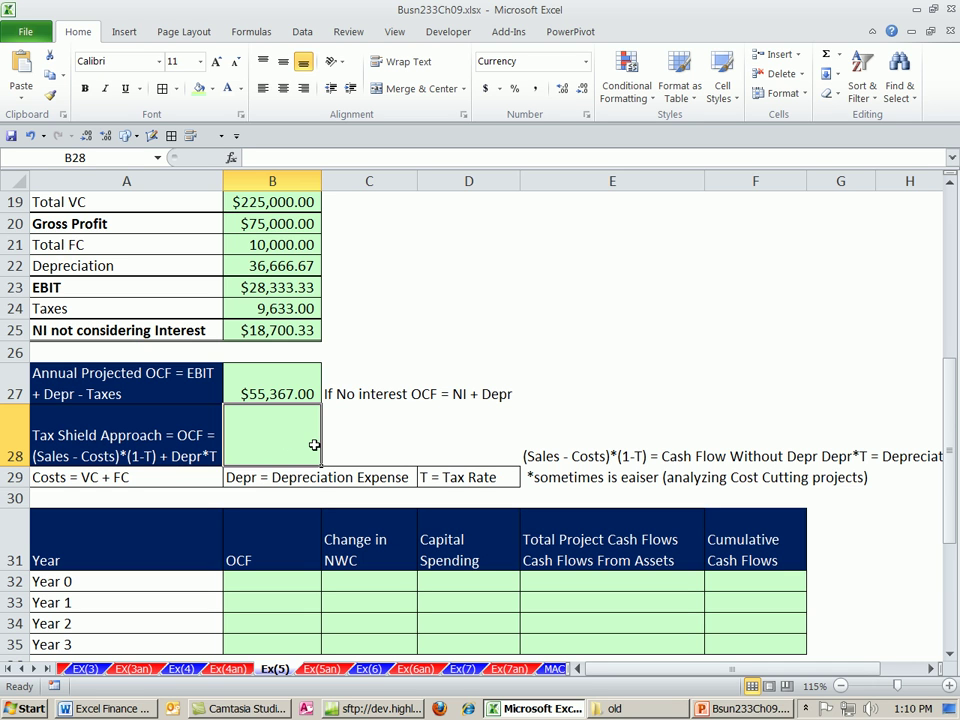
double_click(305, 385)
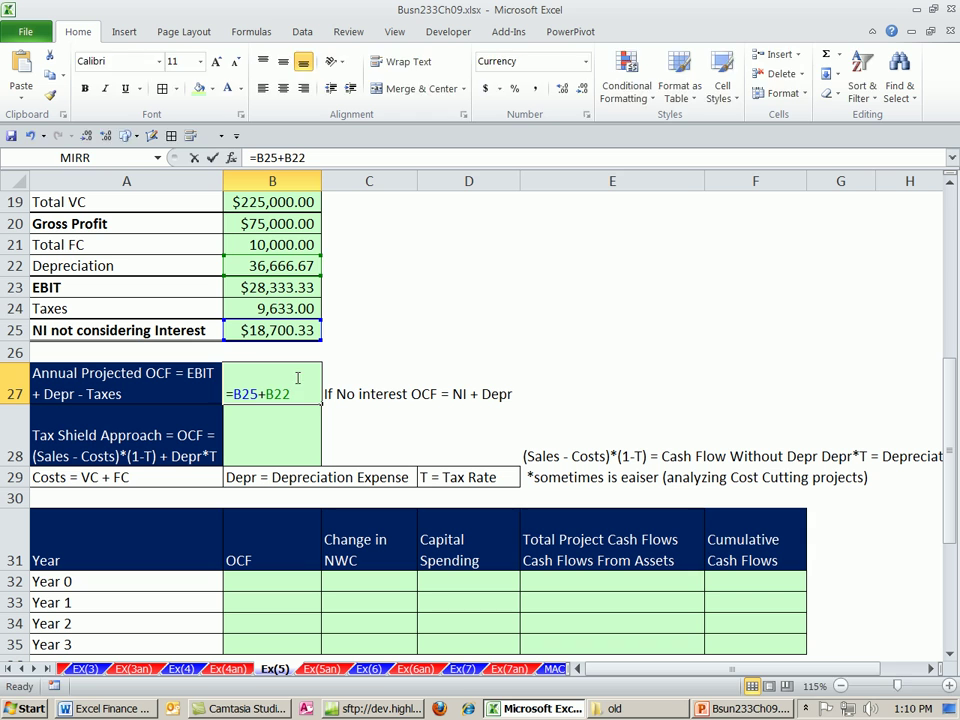
key(Escape)
double_click(270, 310)
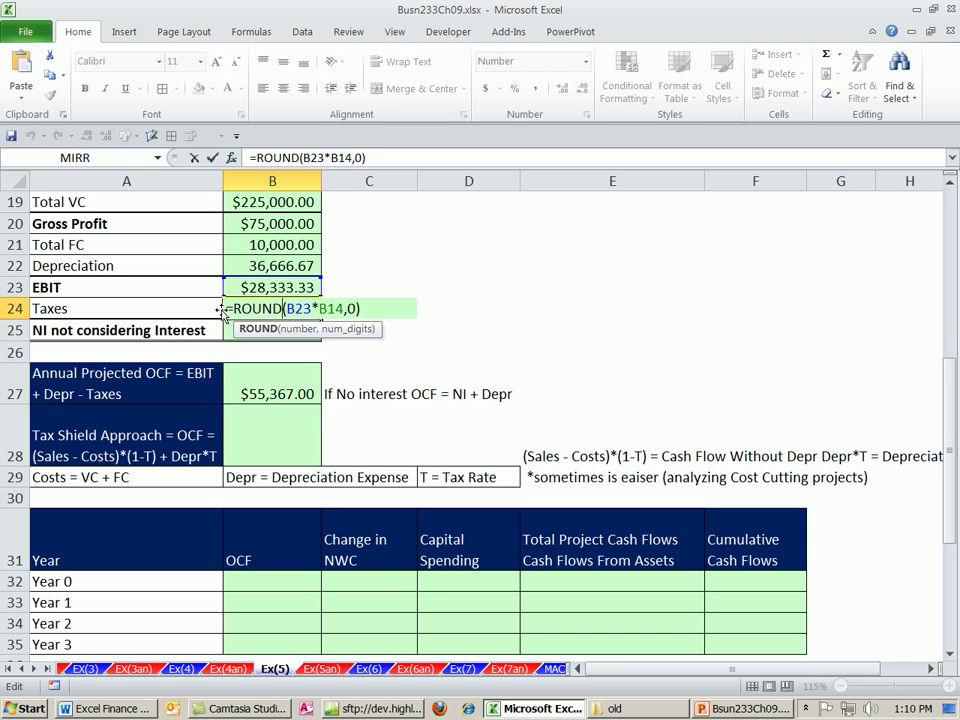
key(Escape)
- Start the Tax Shield Approach formula in B28 with sales minus costs after tax, =(B20-B21)*(1-B14)
click(280, 437)
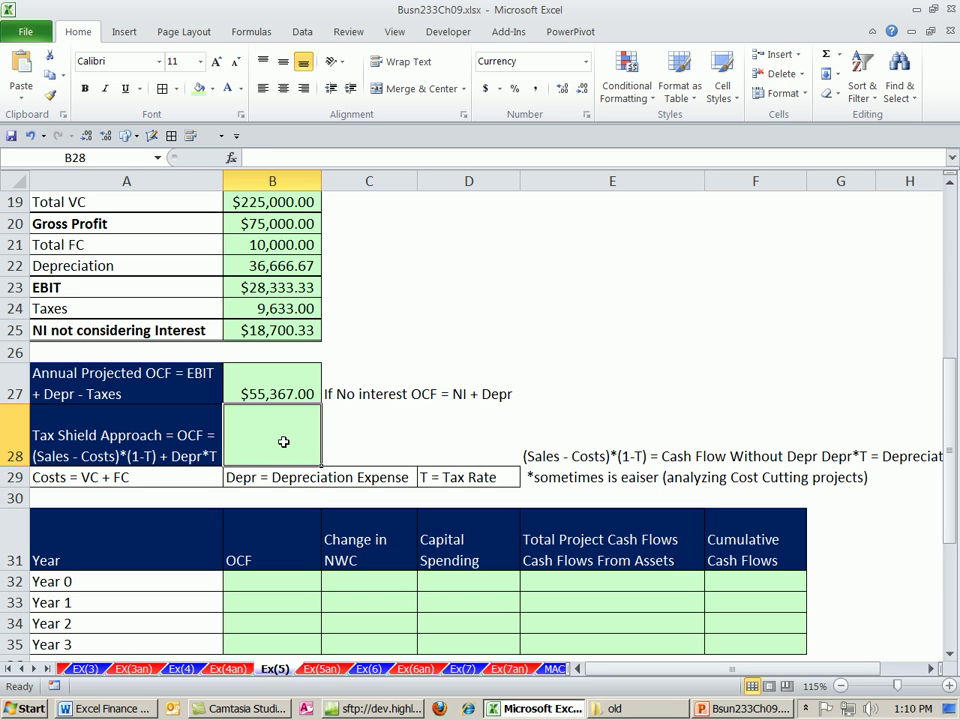
text(=)
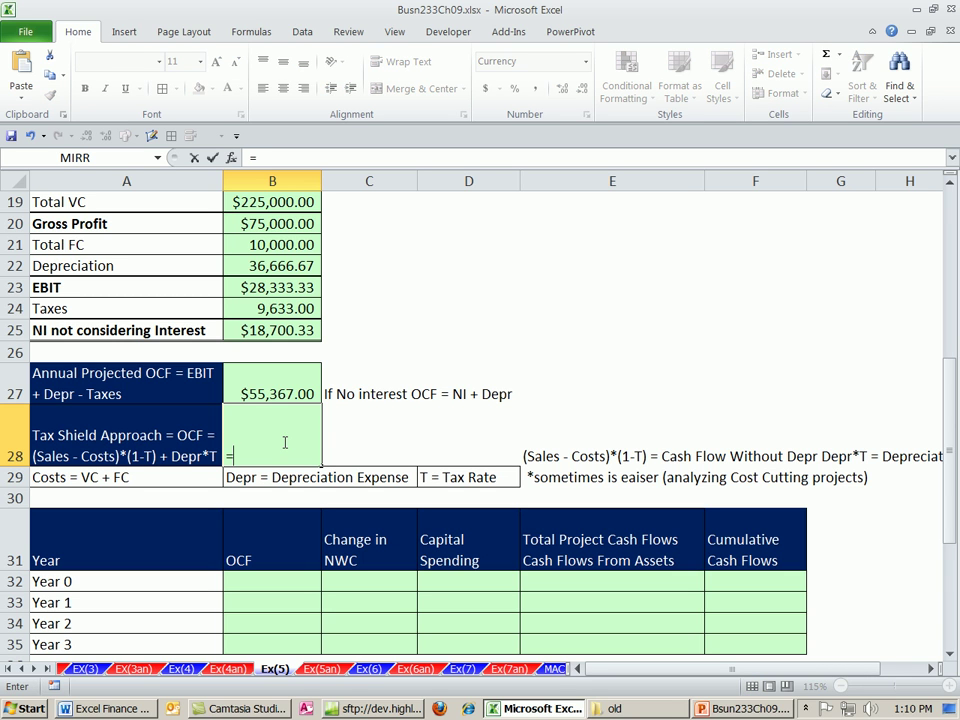
text(()
scroll(310, 440, up, 1)
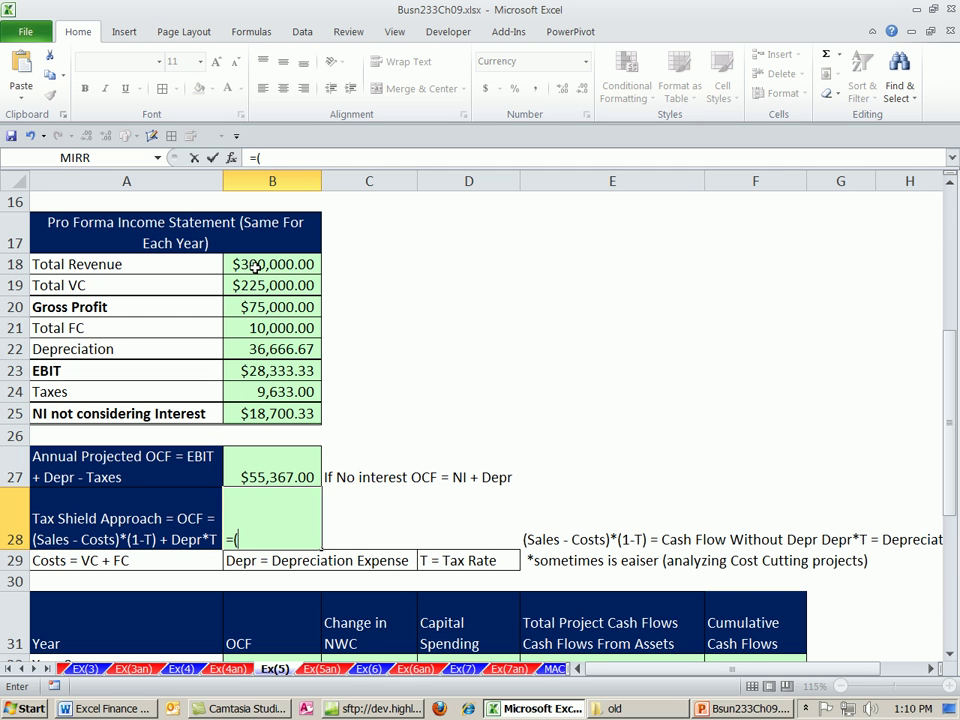
click(250, 307)
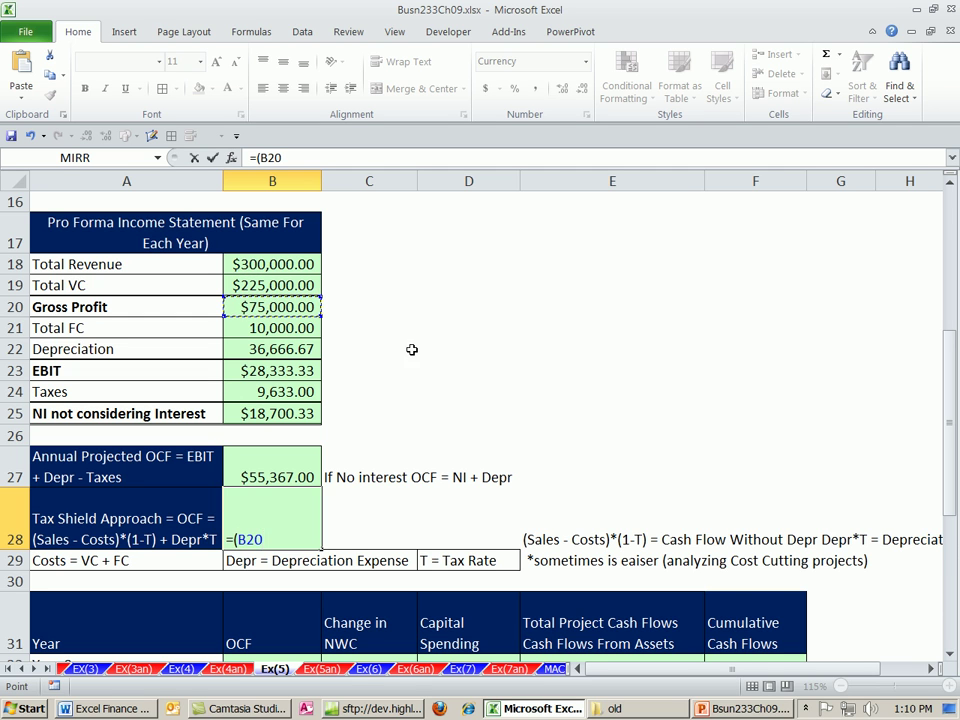
scroll(412, 349, down, 1)
text(-)
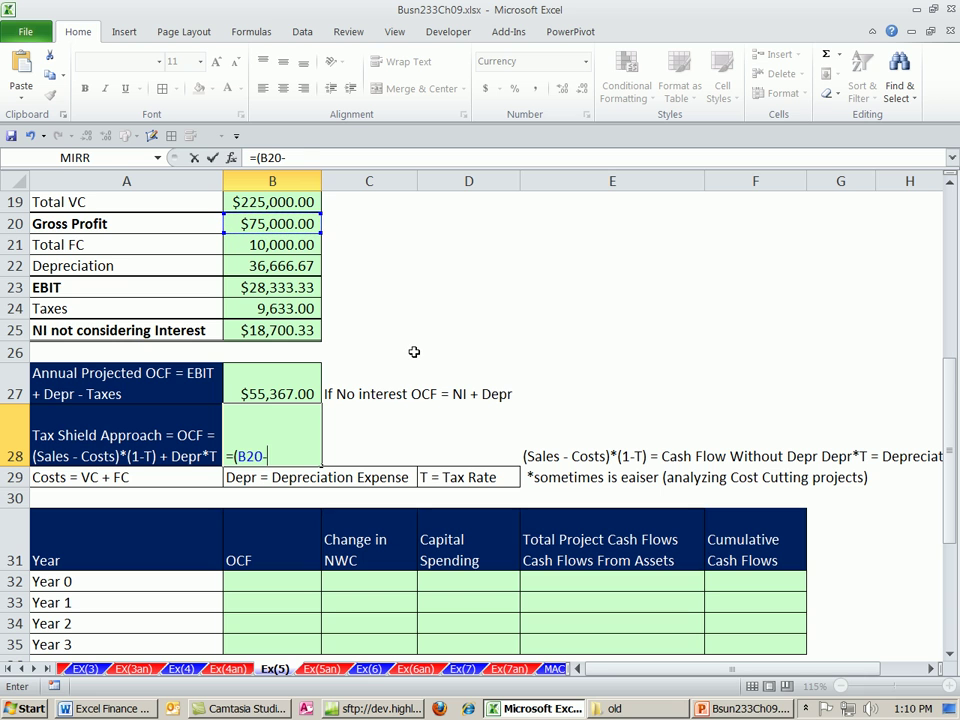
click(289, 244)
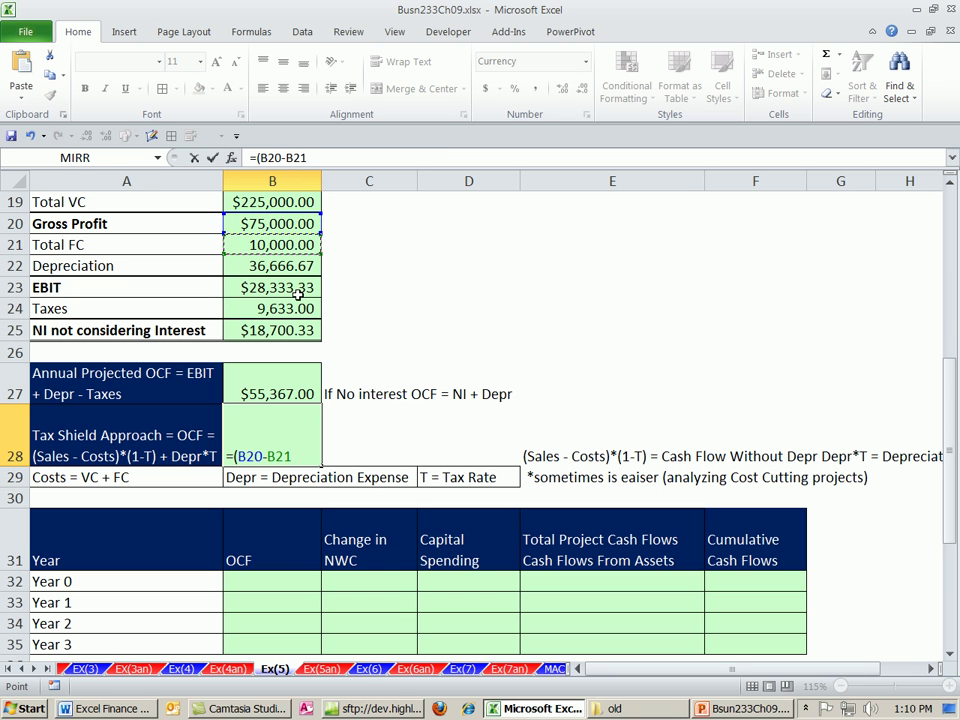
text()*(1)
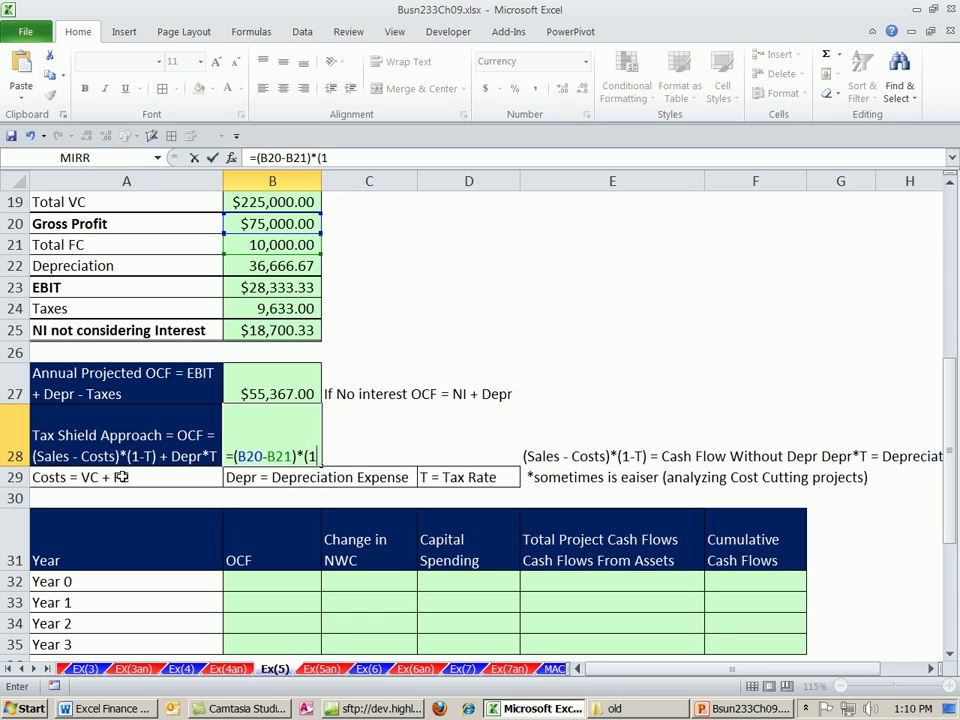
text(-)
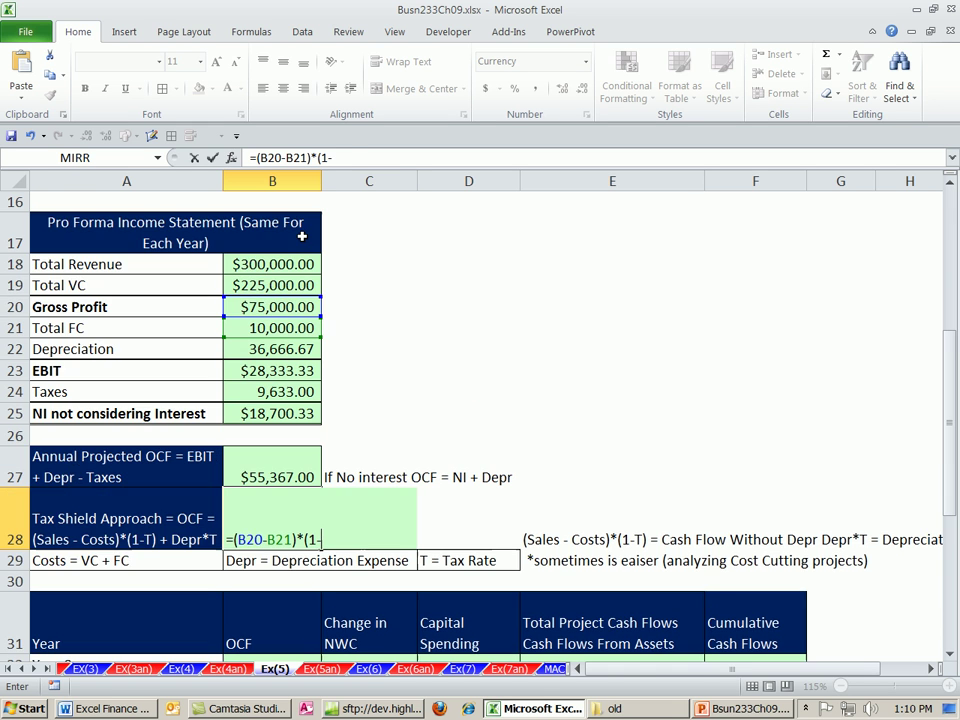
scroll(290, 235, up, 2)
click(290, 222)
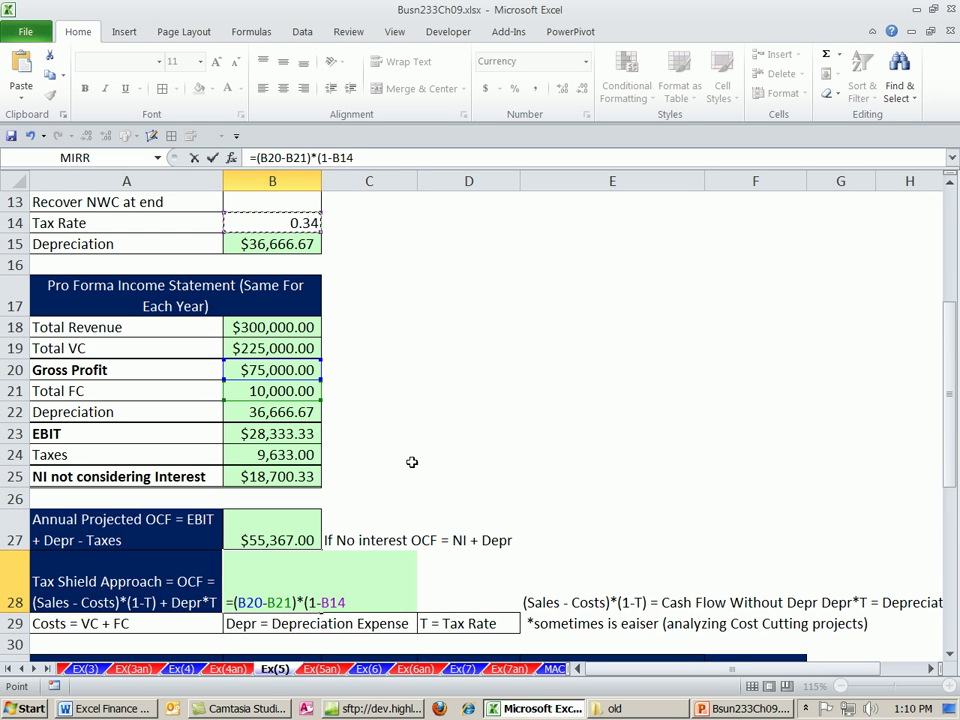
scroll(409, 461, down, 2)
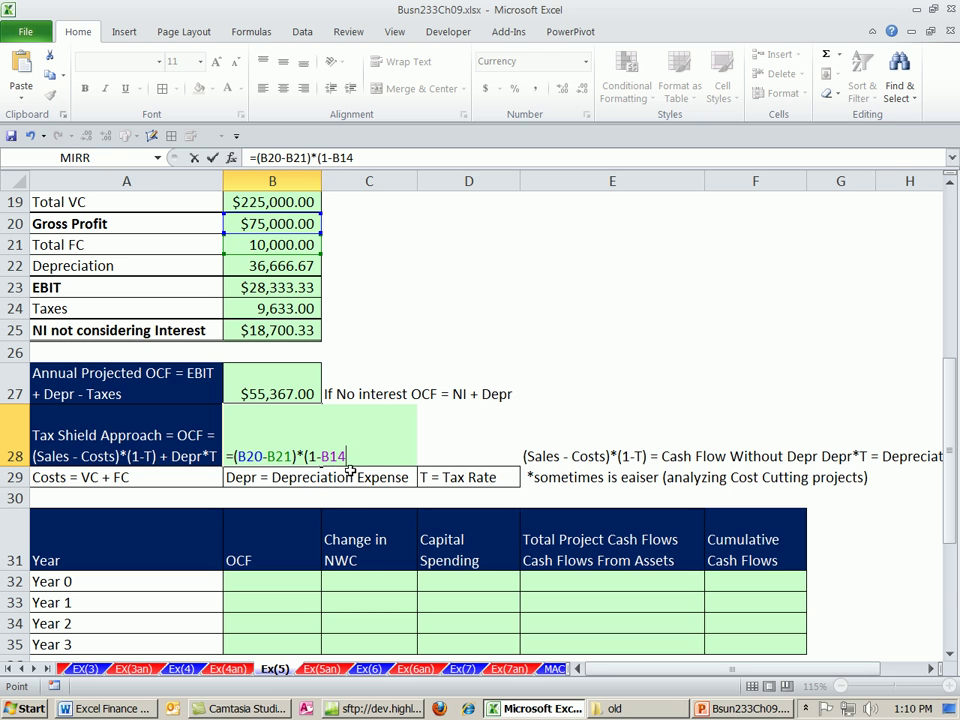
text()+)
- Complete the B28 formula by adding the depreciation tax shield B15*B14, giving =(B20-B21)*(1-B14)+B15*B14
scroll(276, 262, up, 2)
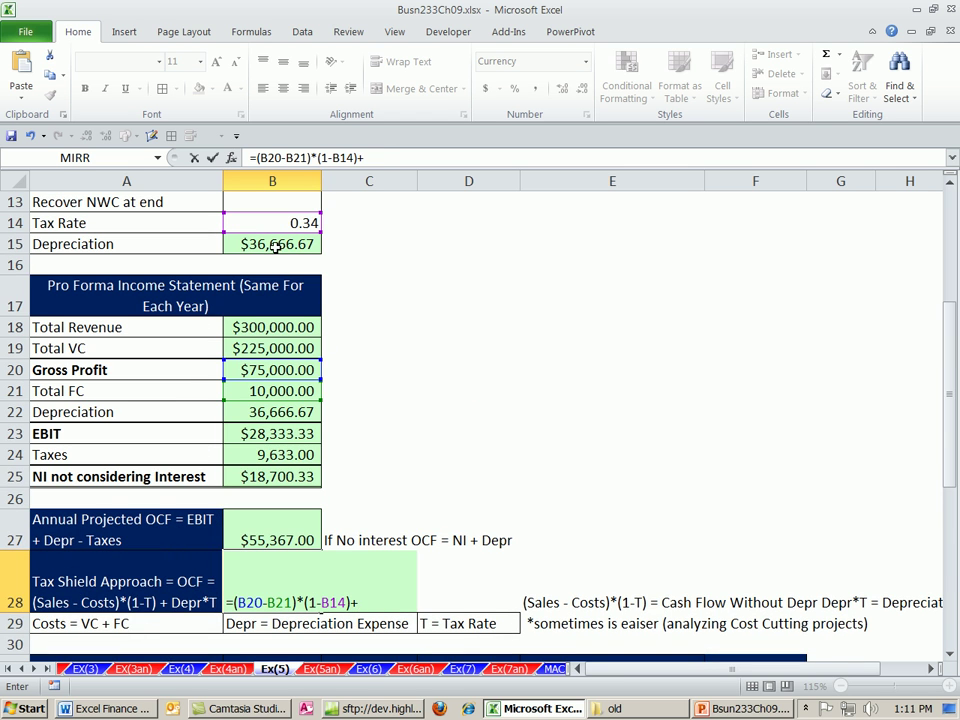
click(276, 245)
scroll(319, 300, down, 2)
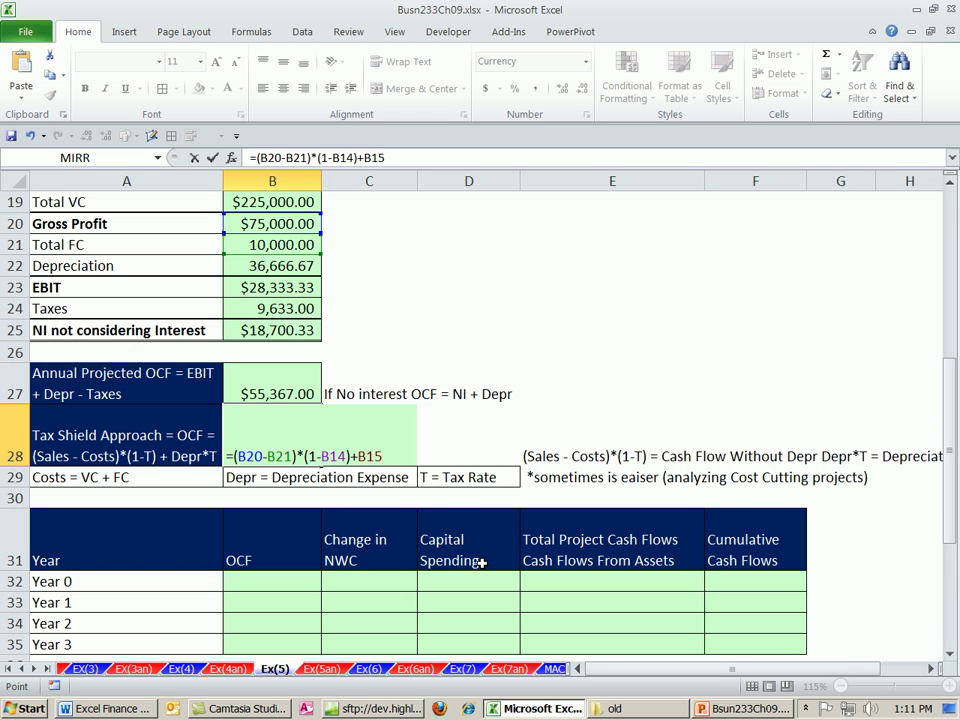
text(*)
scroll(336, 264, up, 2)
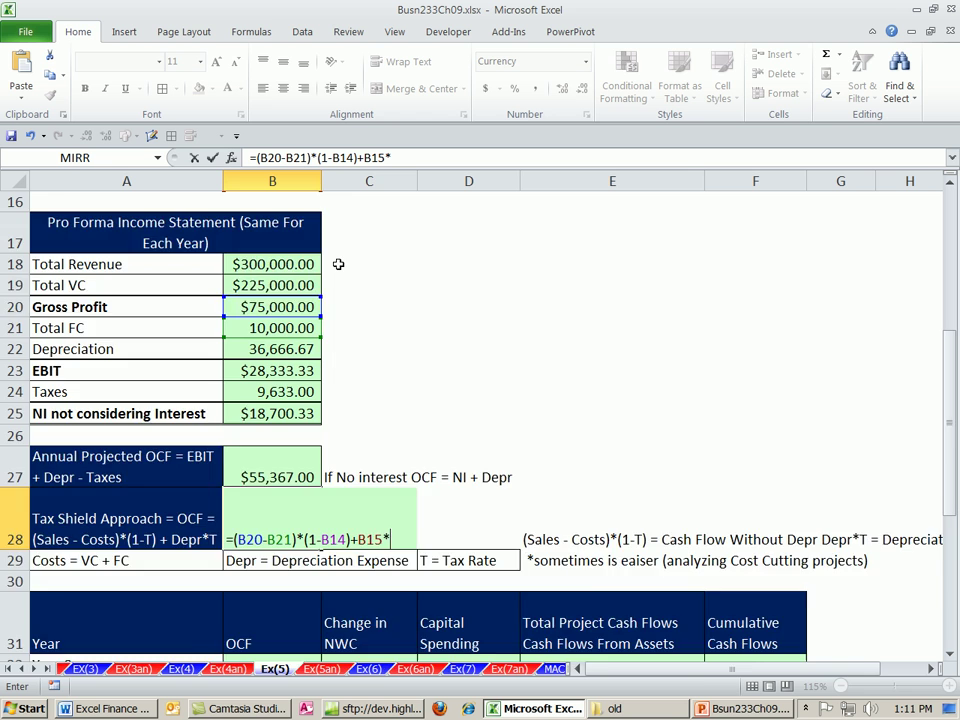
click(290, 223)
scroll(433, 358, down, 1)
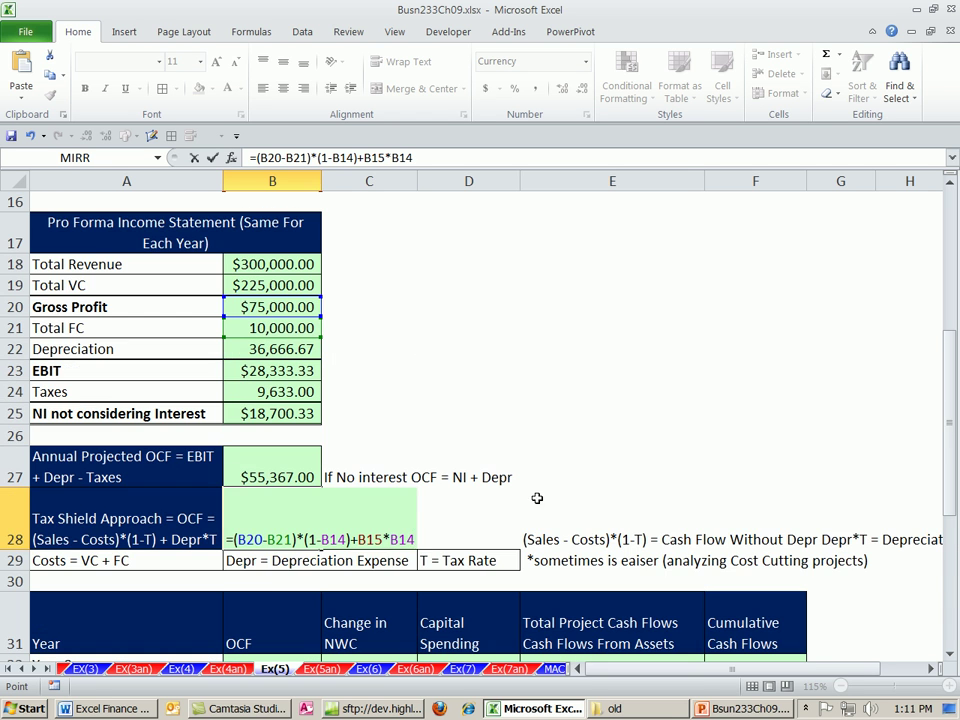
scroll(538, 497, down, 1)
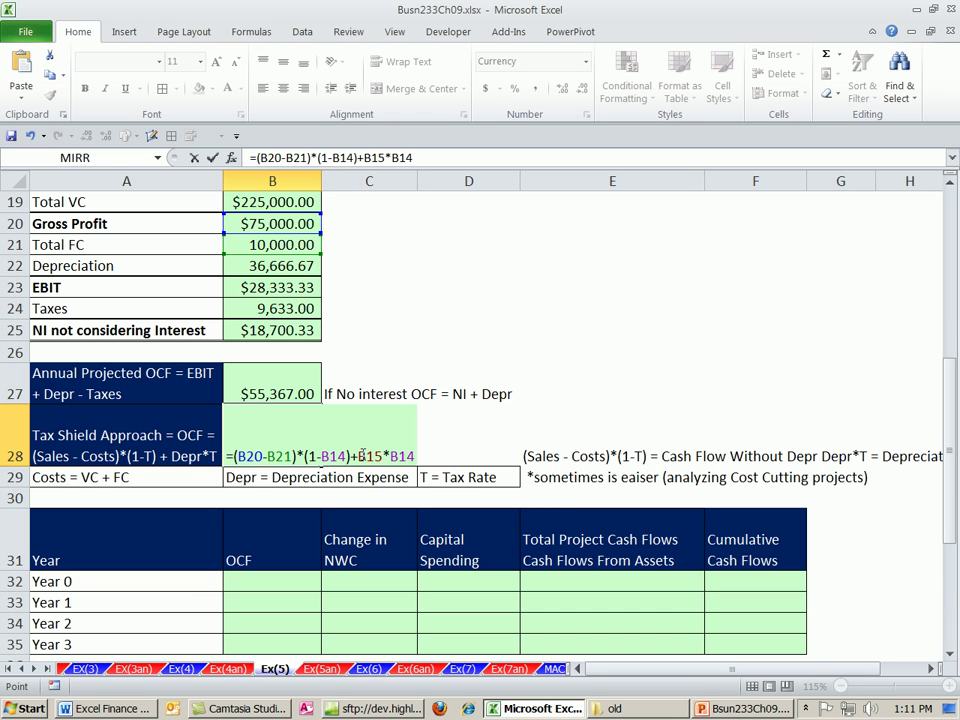
drag(359, 456, 415, 458)
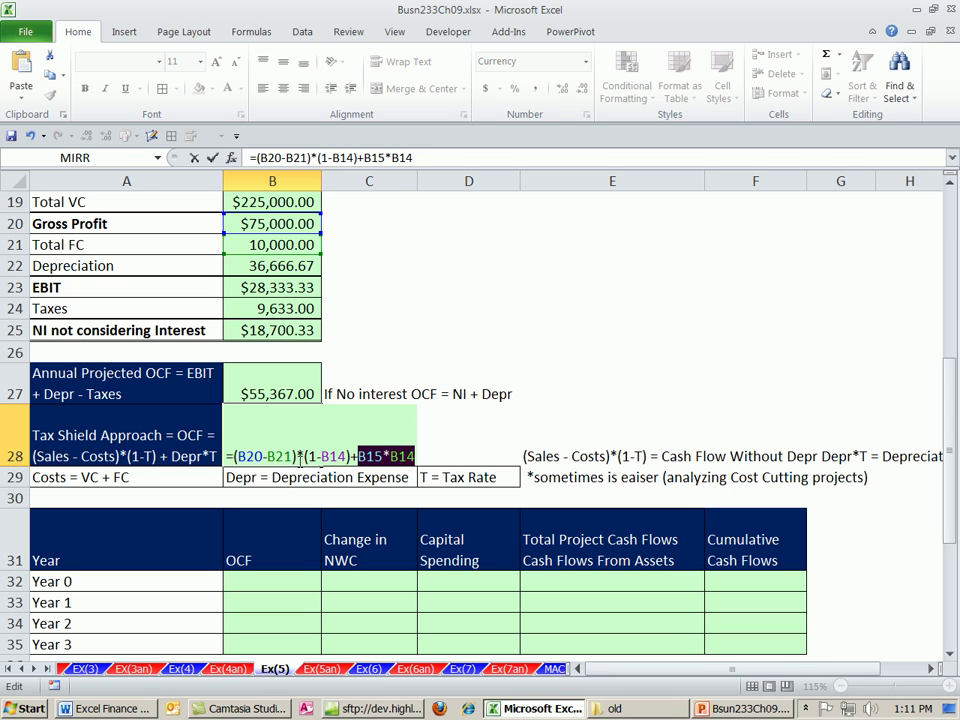
key(Return)
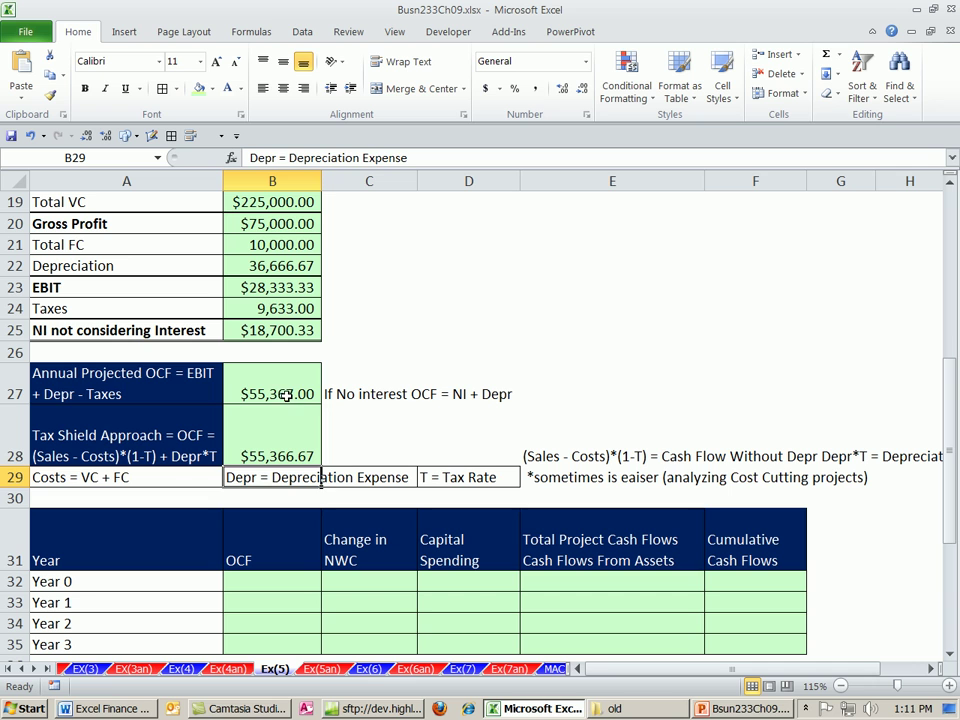
click(370, 437)
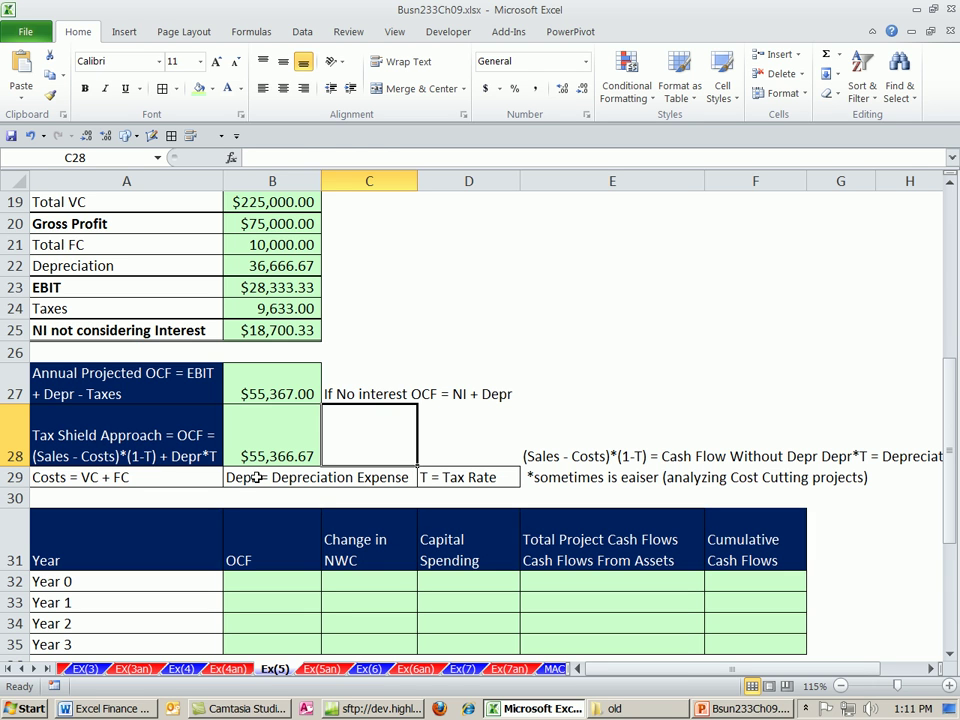
click(312, 455)
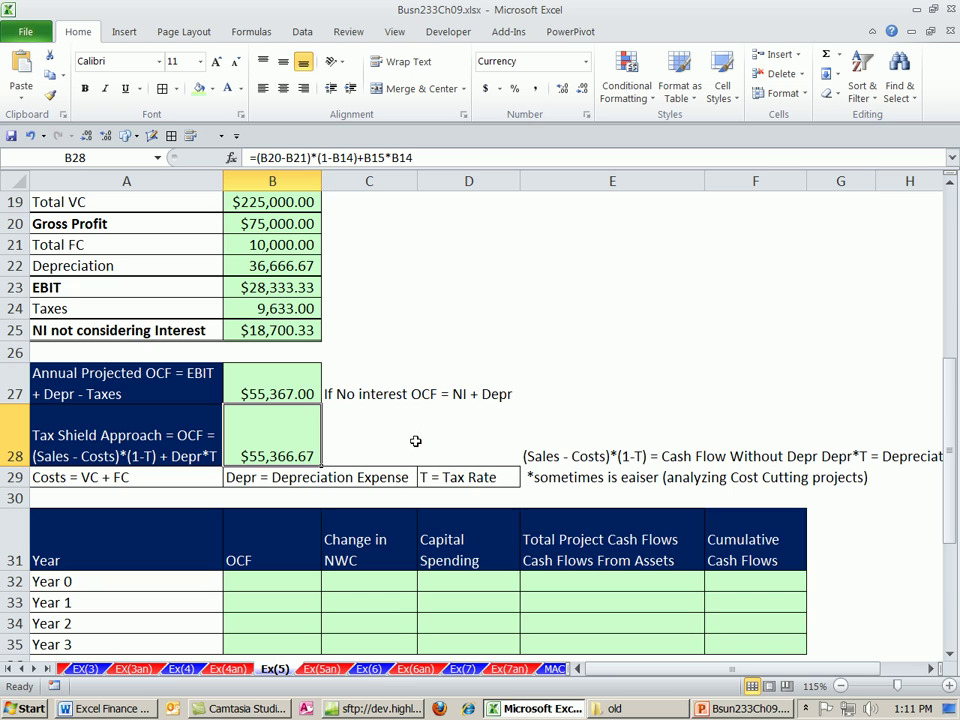
- Link the Year 1 OCF in B33 to the Annual Projected OCF with =$B$27 and copy it through Year 3
scroll(418, 441, down, 2)
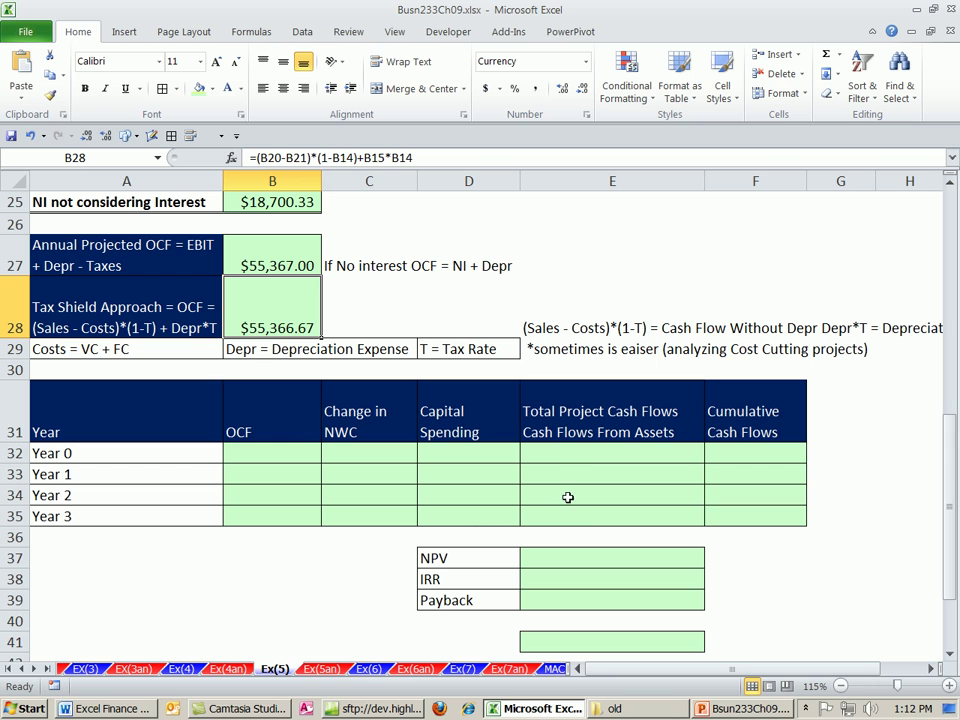
click(251, 453)
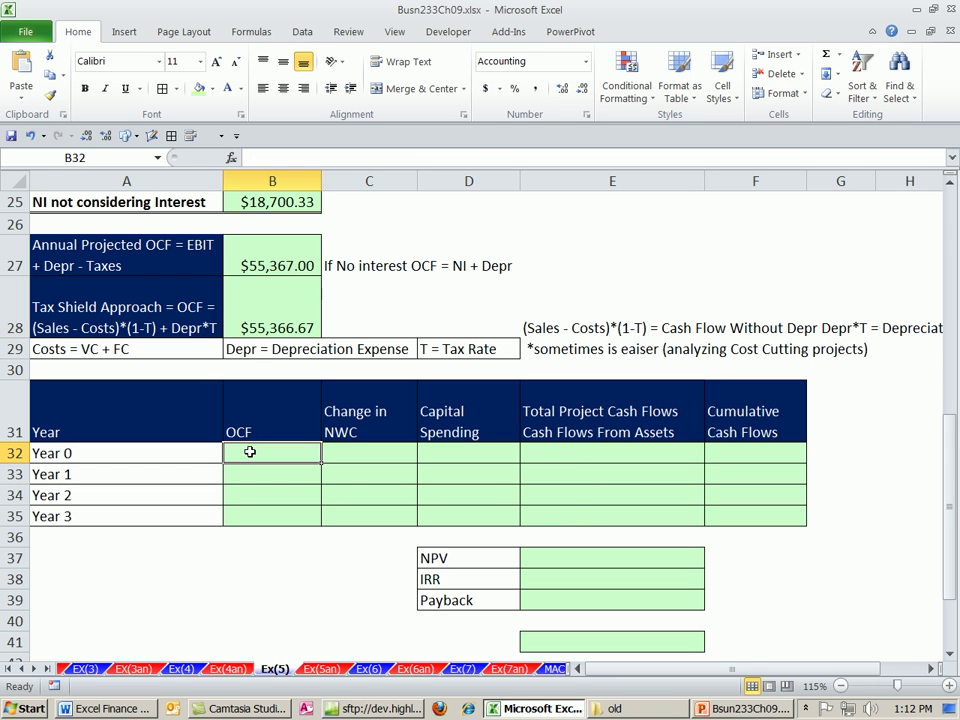
click(237, 476)
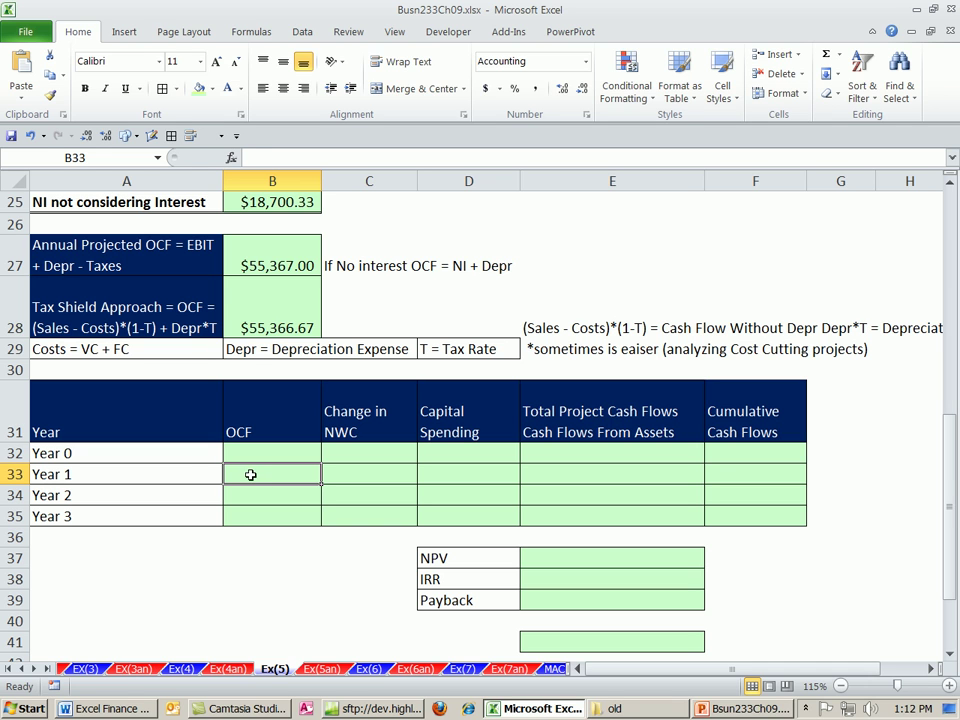
text(=)
click(314, 264)
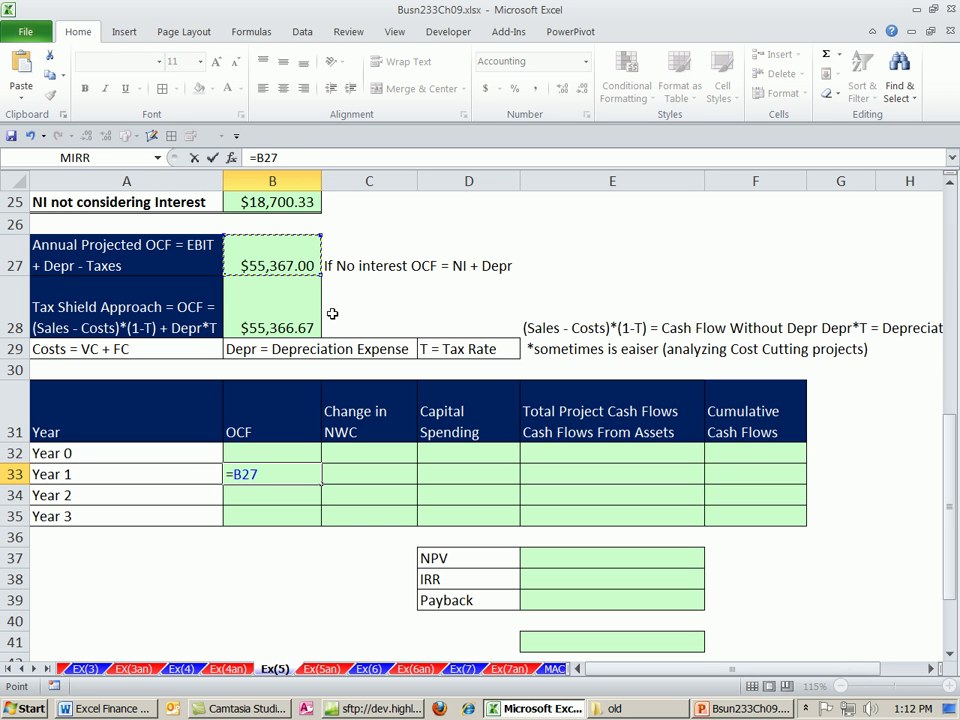
key(F4)
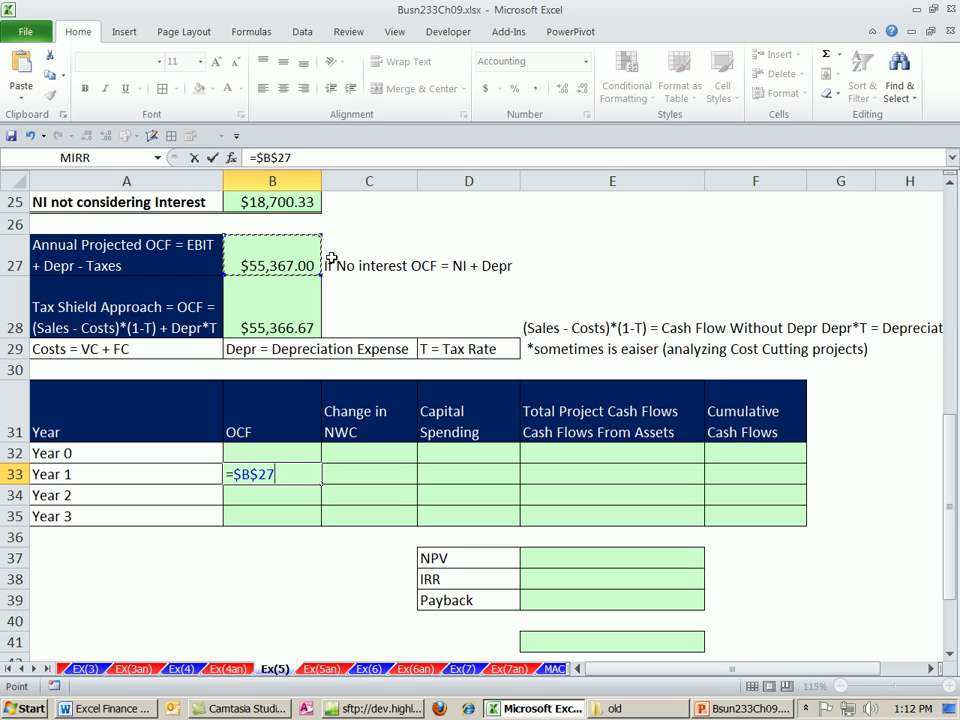
key(ctrl+Return)
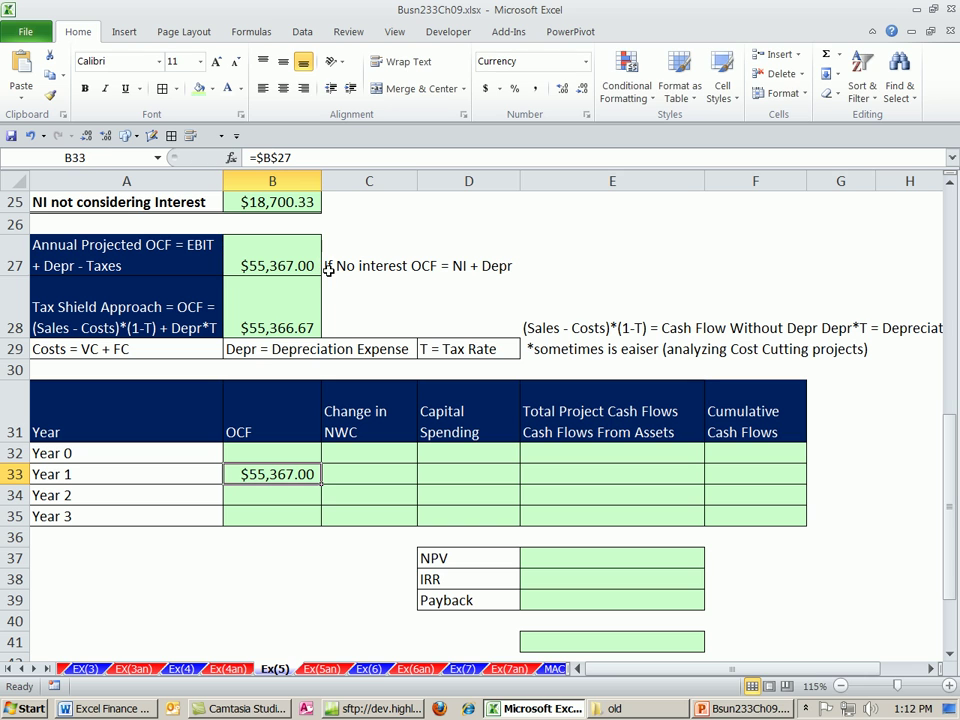
drag(321, 485, 322, 524)
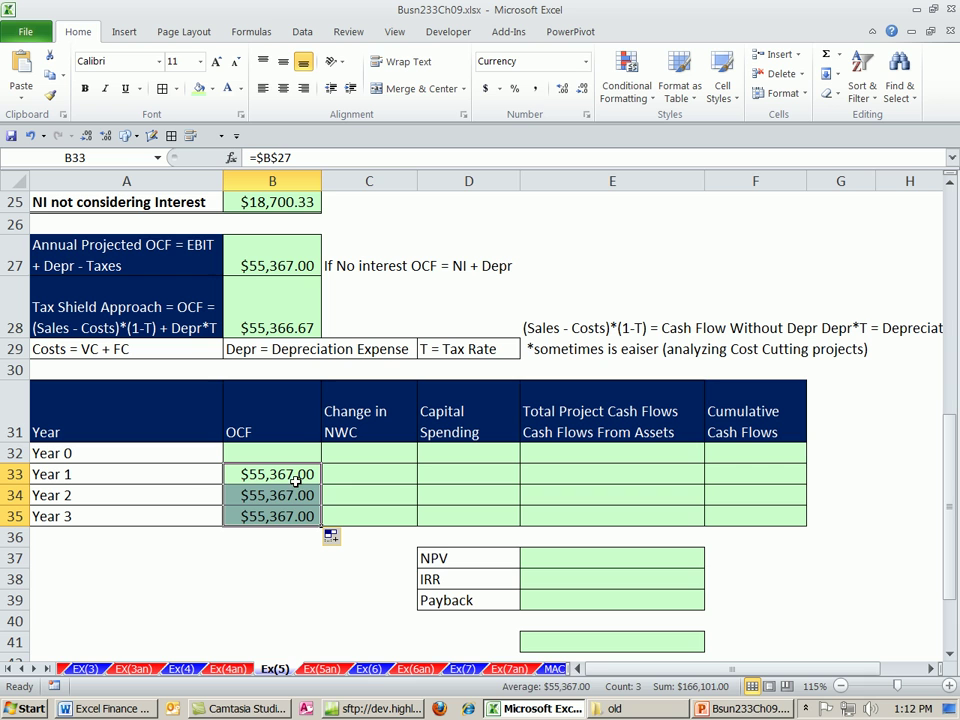
- Enter the Year 0 Change in NWC in C32 as the negative of the time 0 NWC investment, =-B12
click(381, 455)
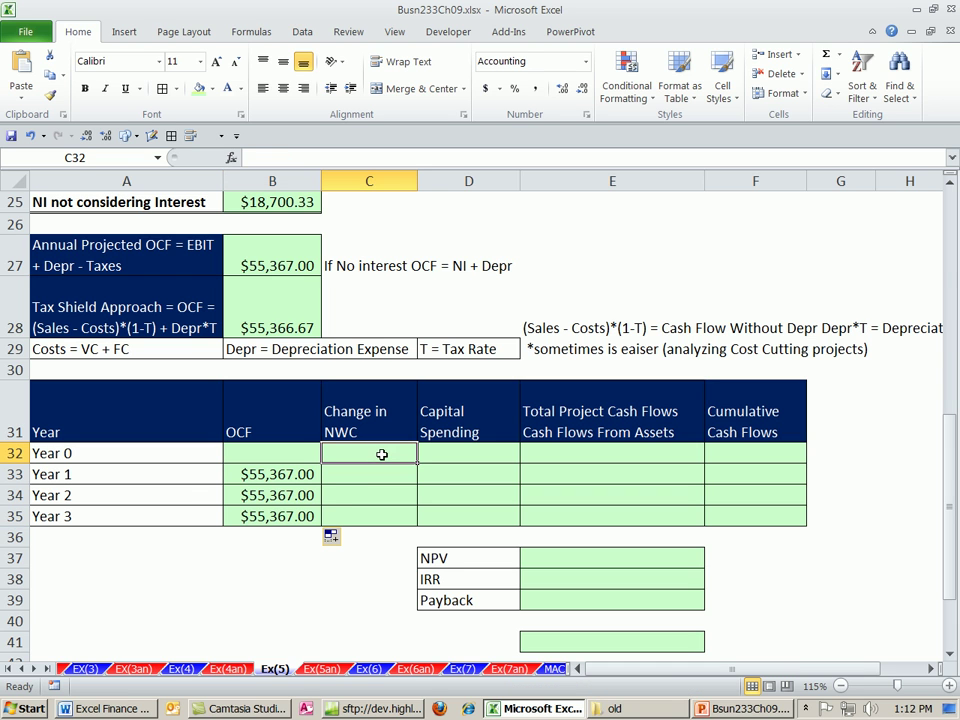
click(468, 456)
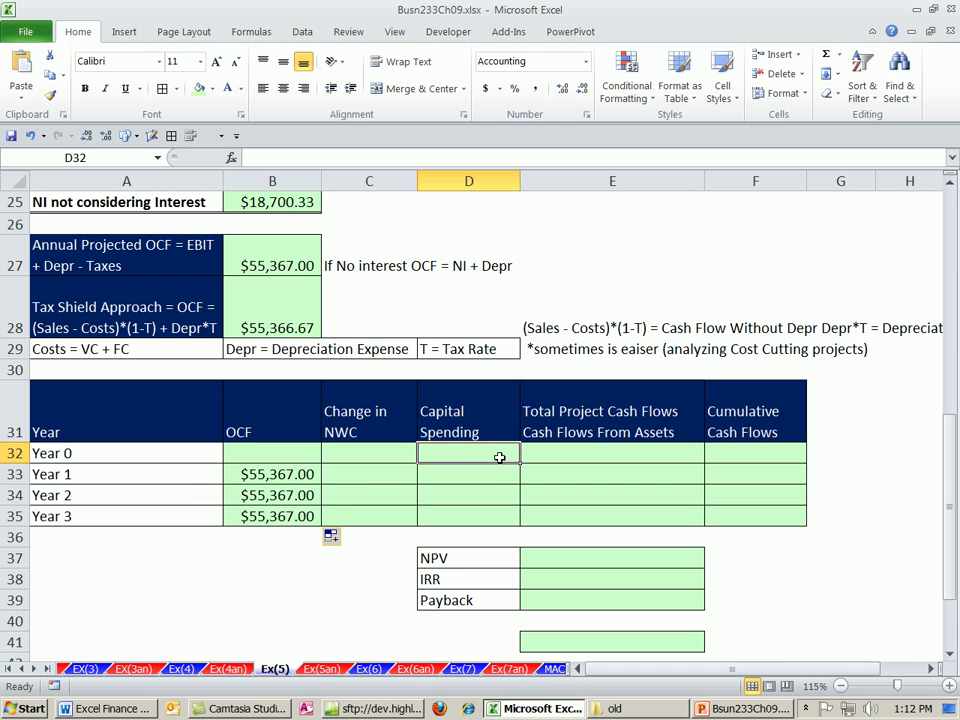
click(393, 452)
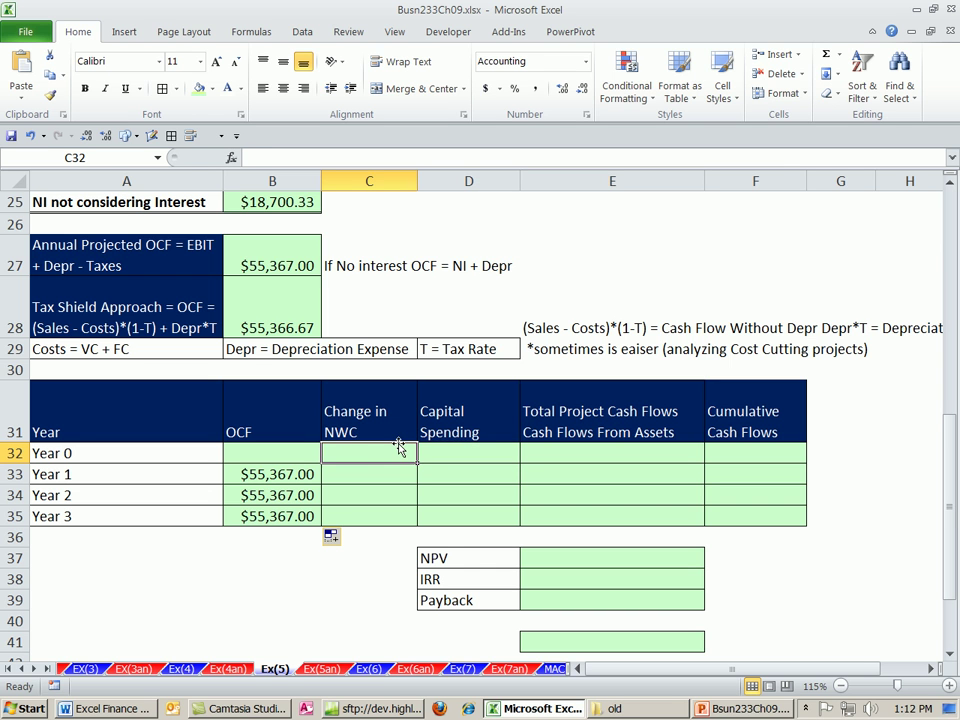
text(-)
scroll(398, 443, up, 7)
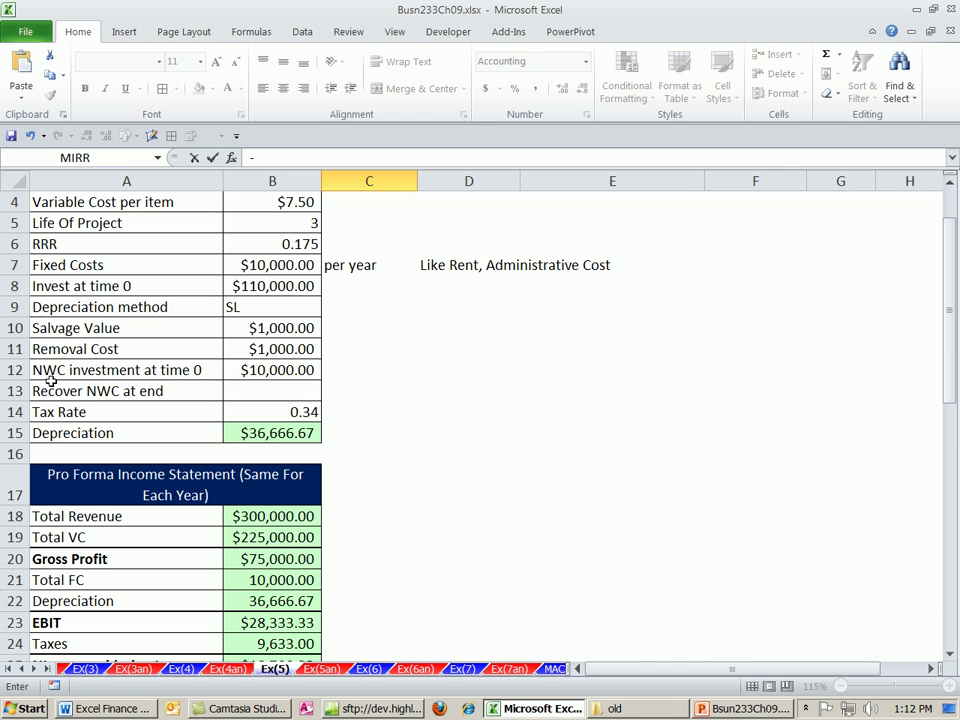
click(250, 370)
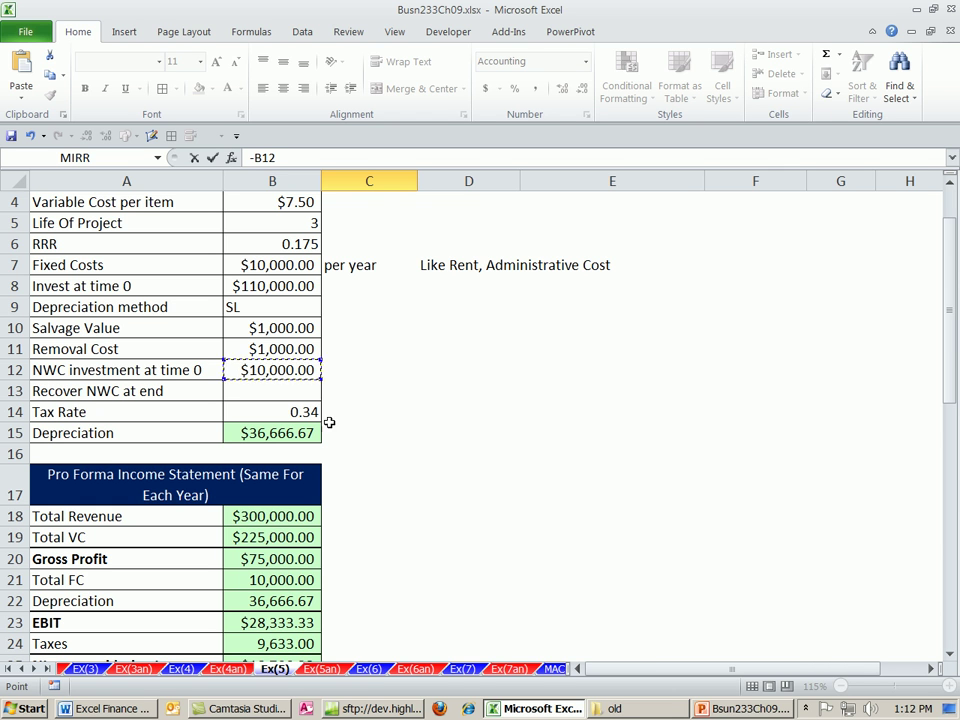
scroll(394, 440, down, 2)
scroll(394, 440, down, 5)
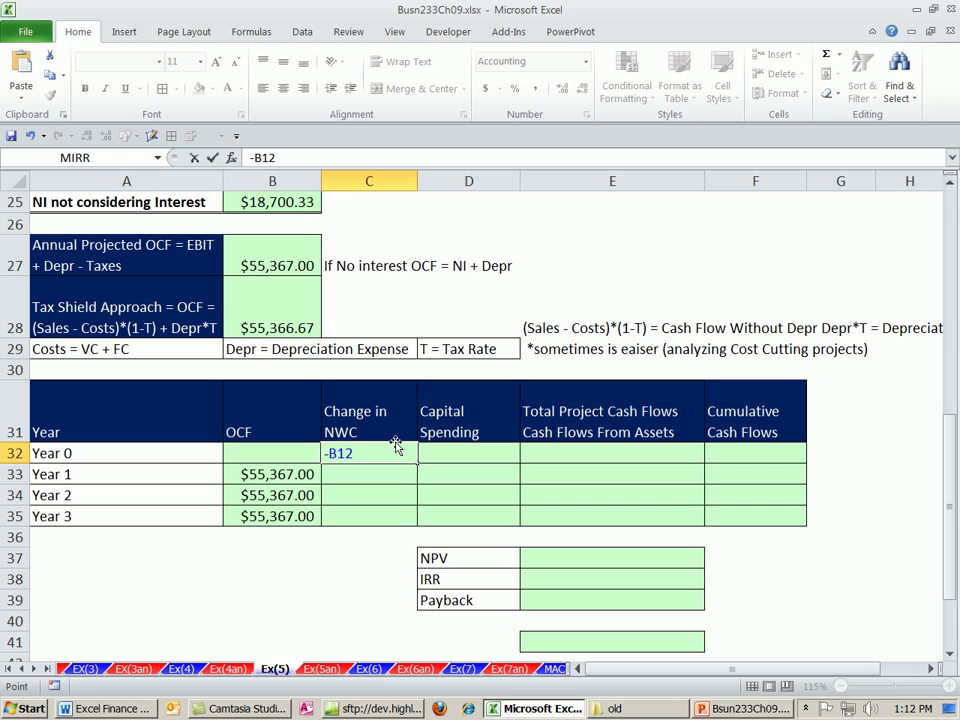
key(Return)
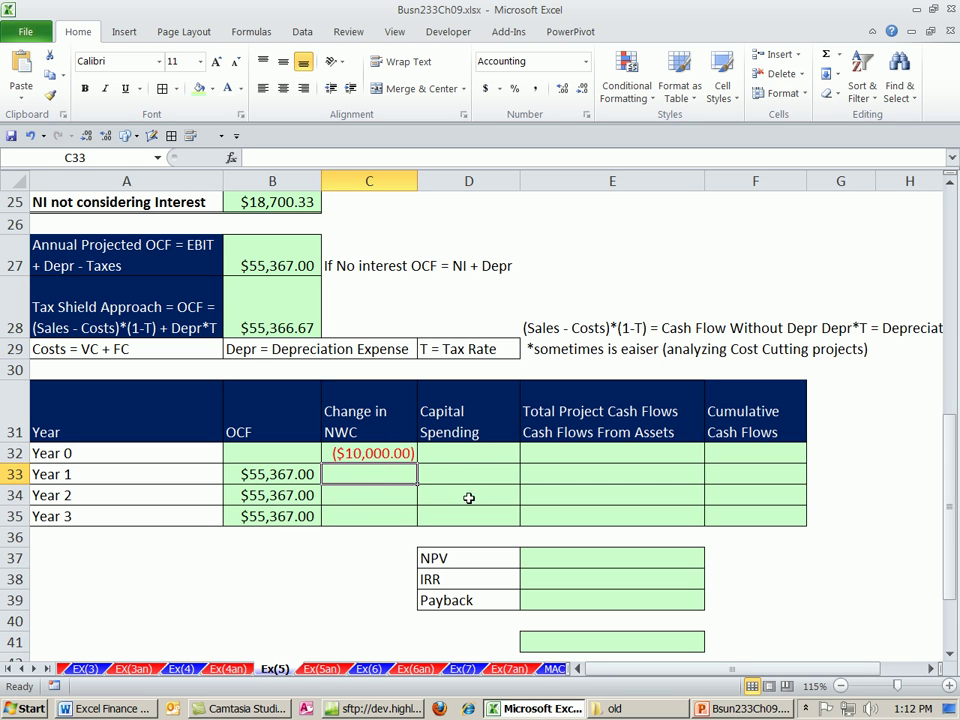
- Recover the net working capital in Year 3 by entering =-C32 in C35
click(361, 515)
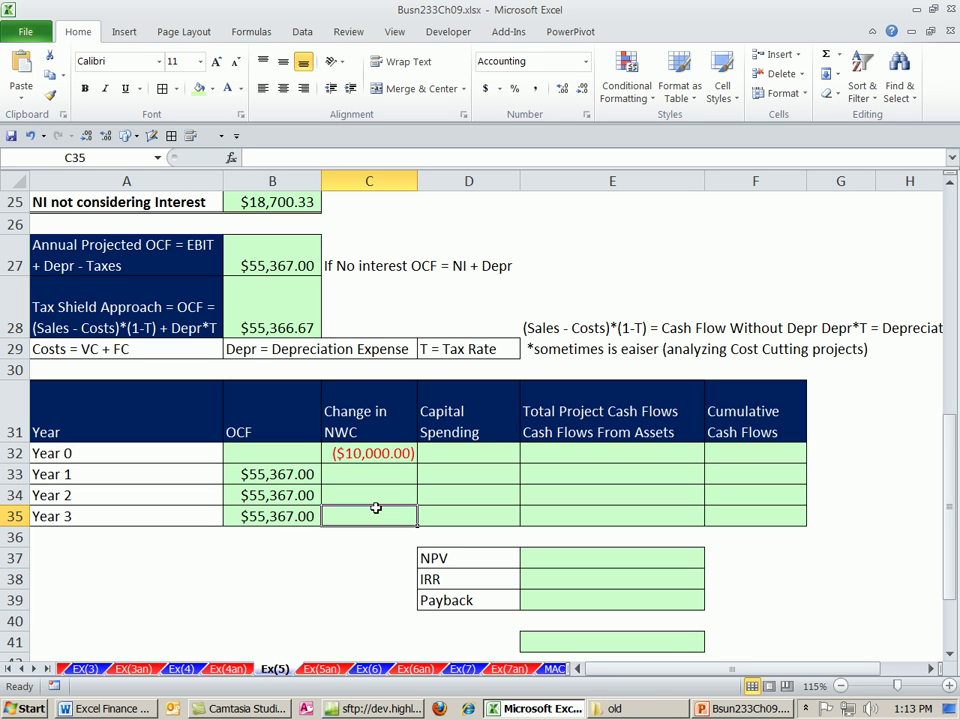
text(=)
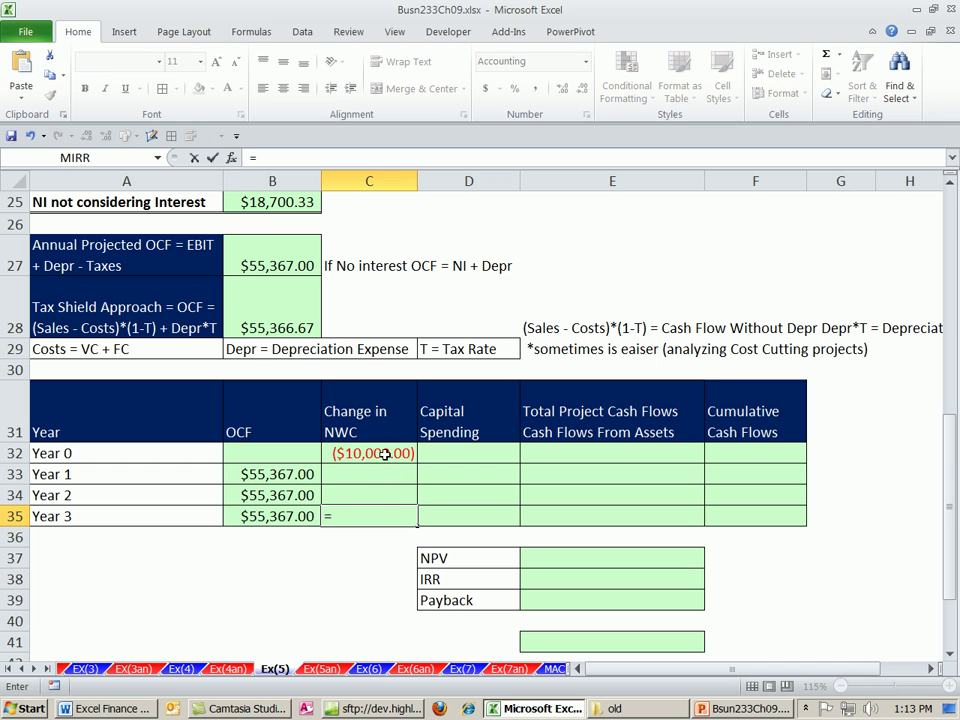
key(Escape)
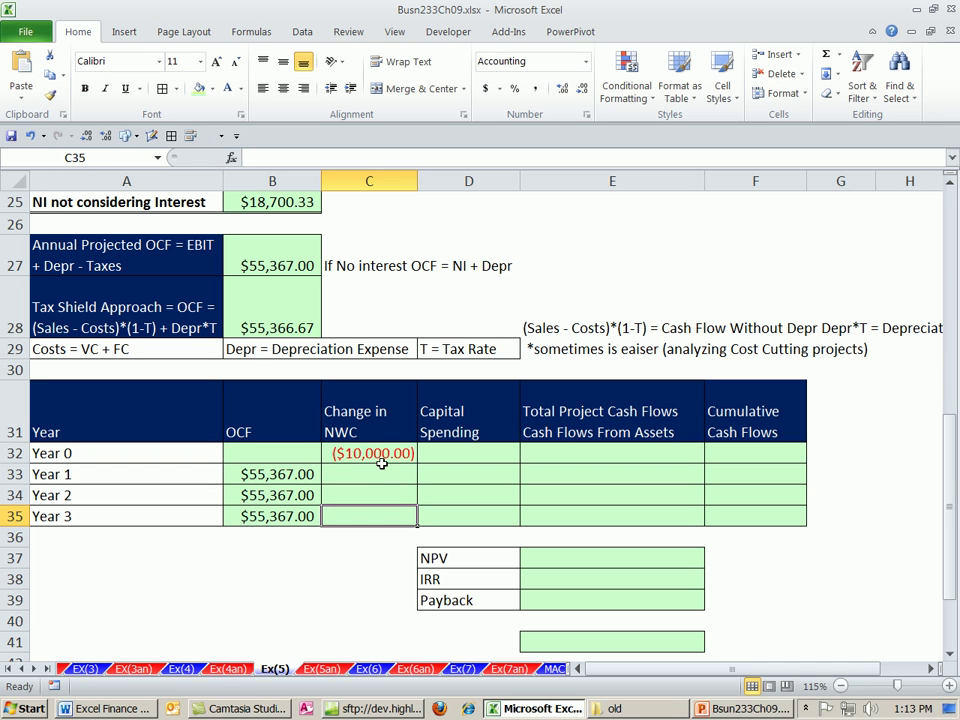
text(-)
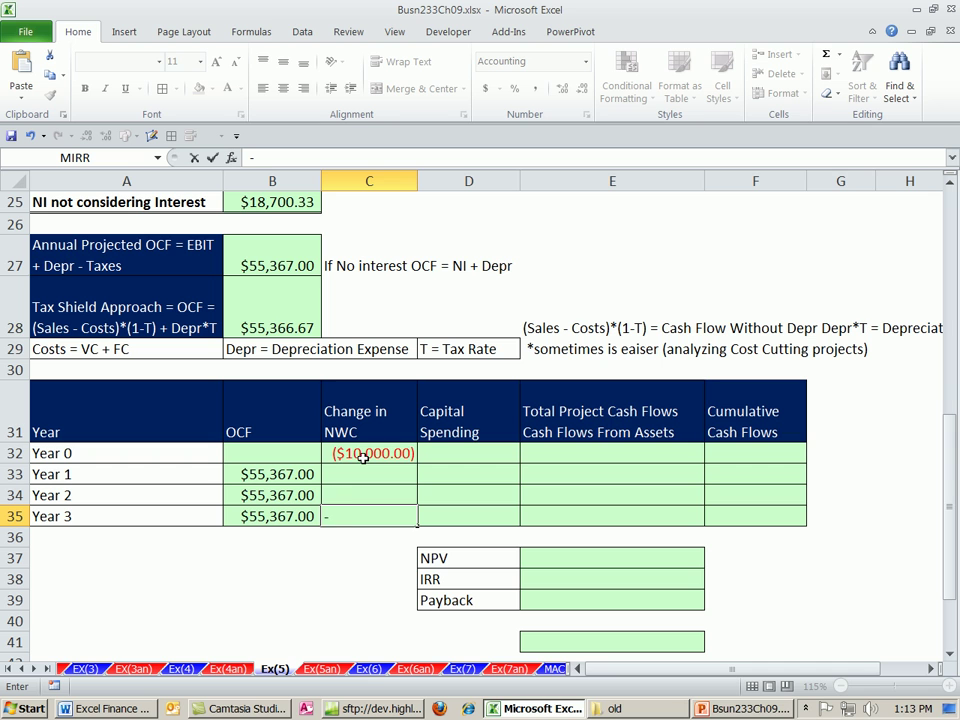
click(366, 454)
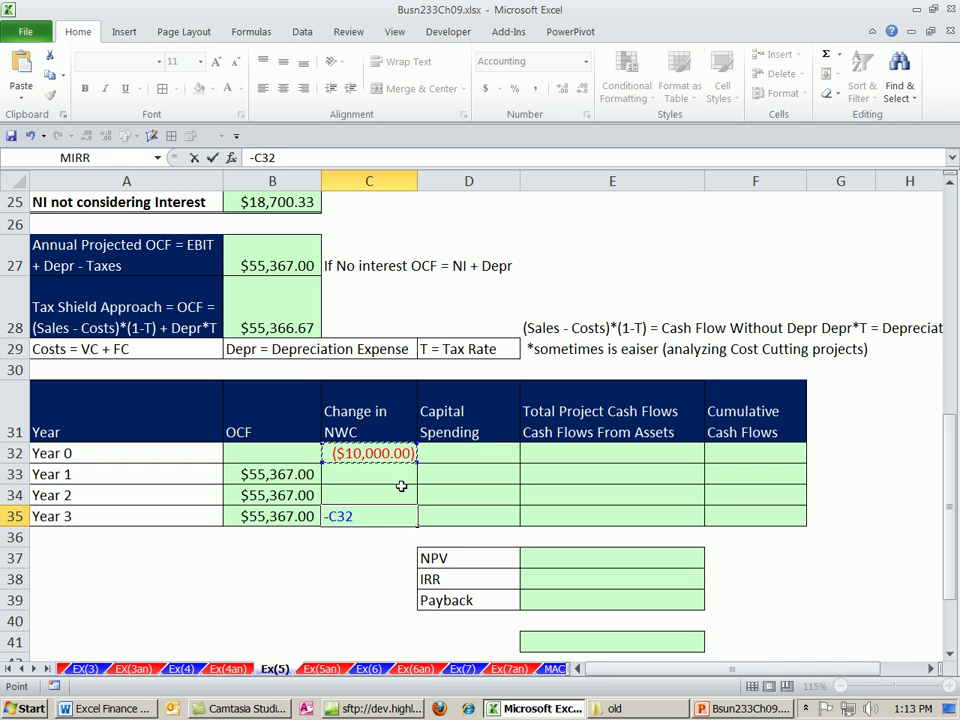
key(ctrl+Return)
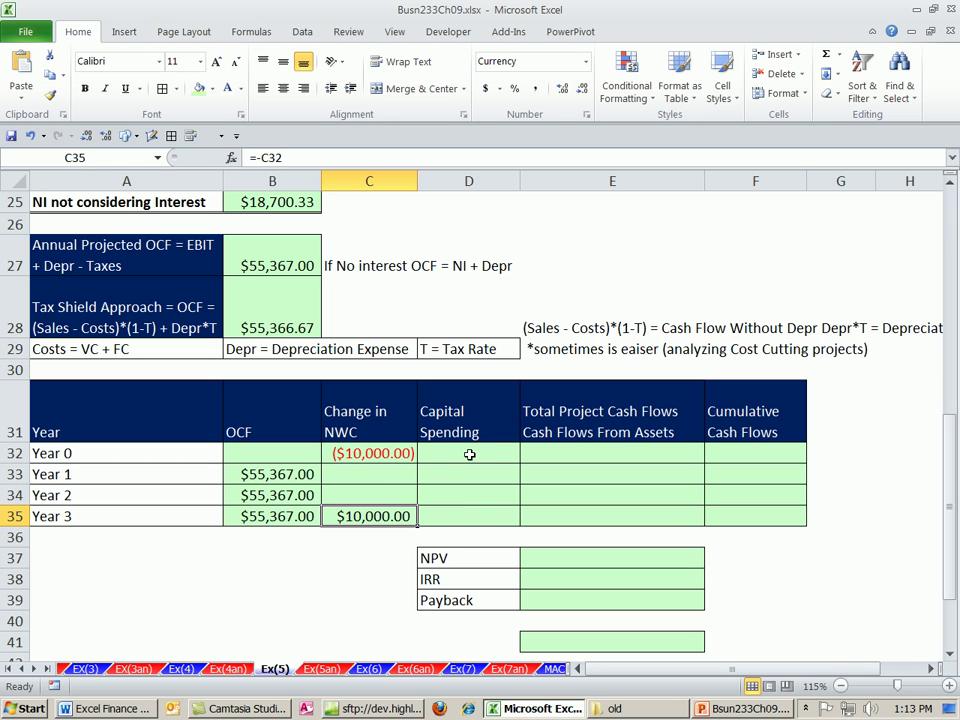
- Enter the Year 0 Capital Spending in D32 as the negative of the time 0 investment, =-B8
click(469, 454)
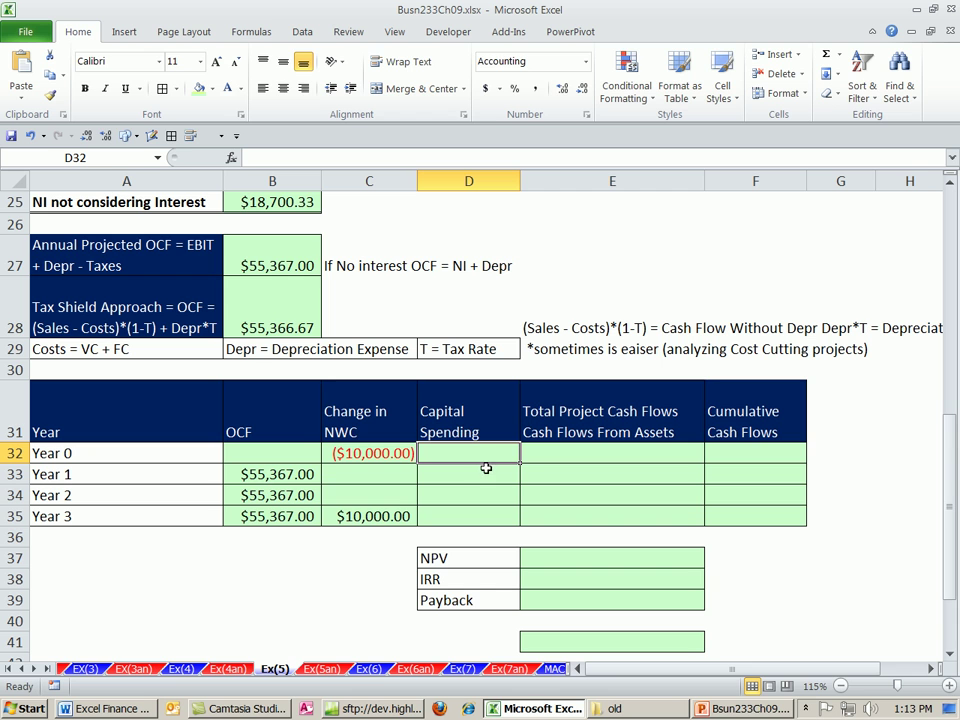
text(-)
scroll(500, 480, up, 8)
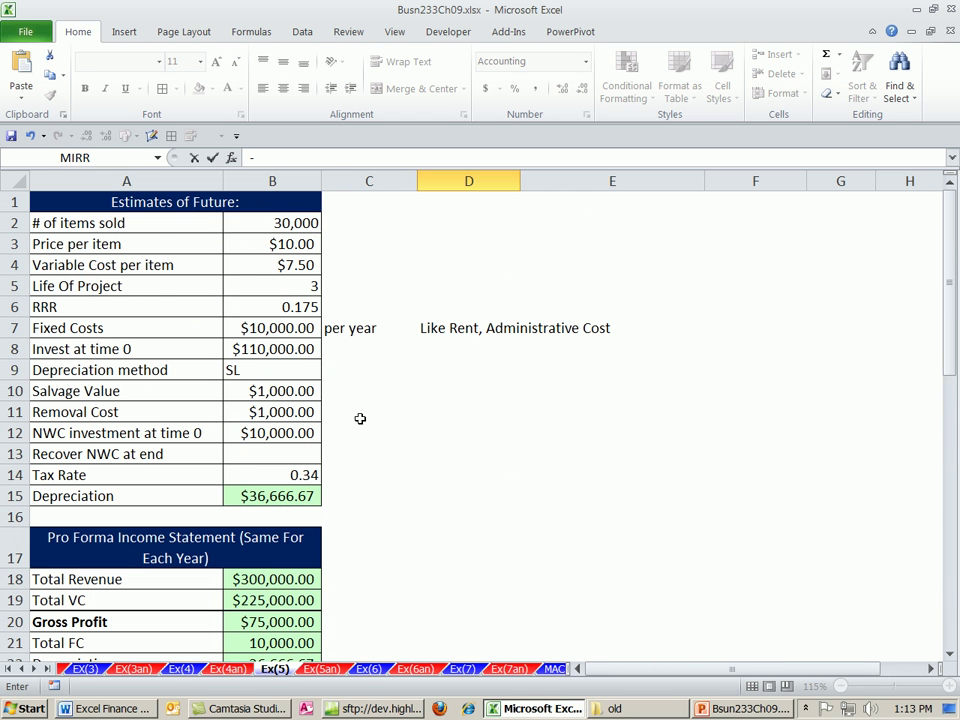
click(256, 346)
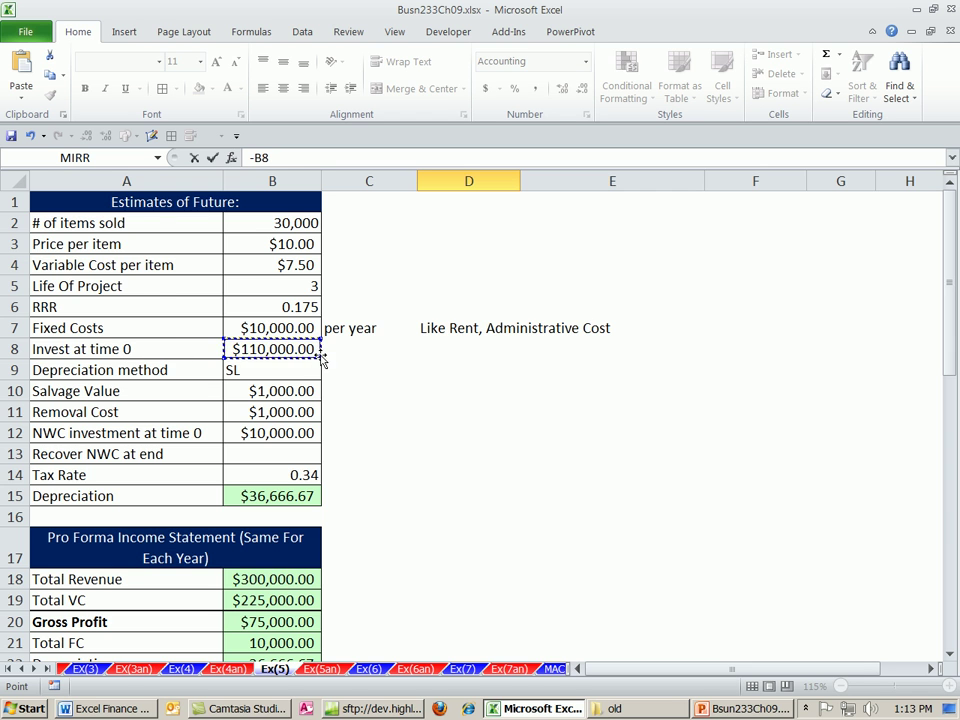
scroll(398, 364, down, 9)
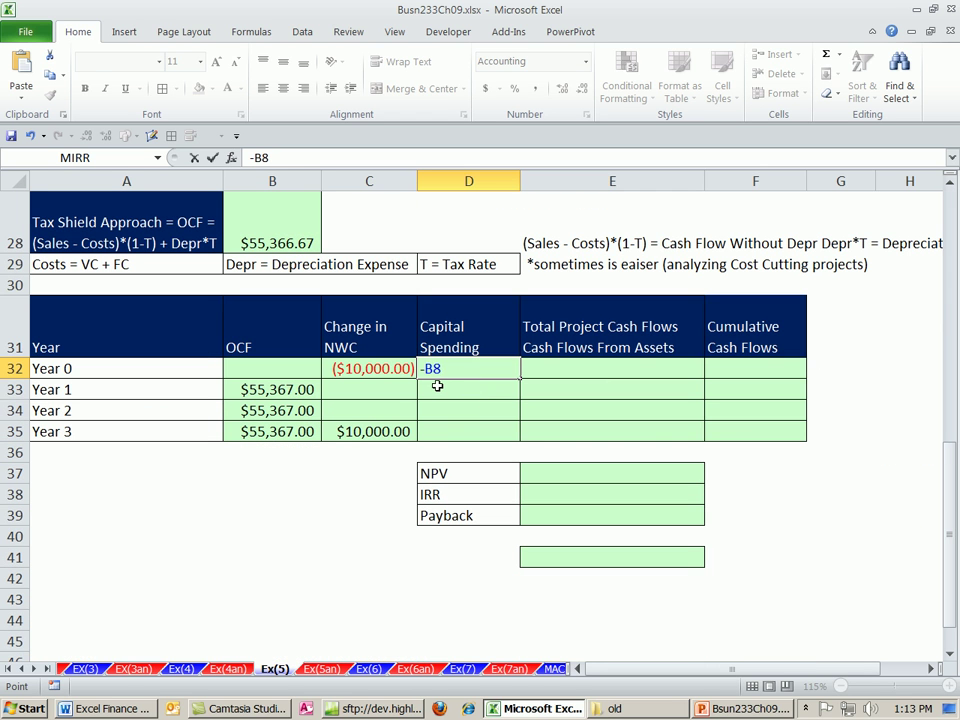
key(Return)
click(455, 425)
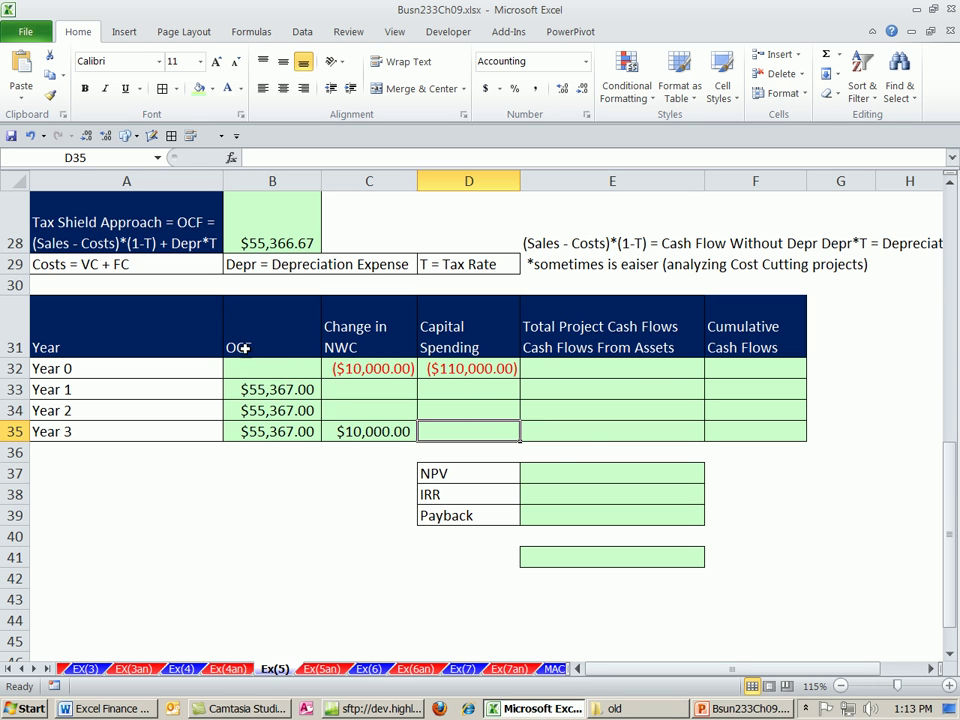
- Total the Year 0 project cash flows in E32 with =SUM(B32:D32) and copy the formula down through Year 3
click(620, 370)
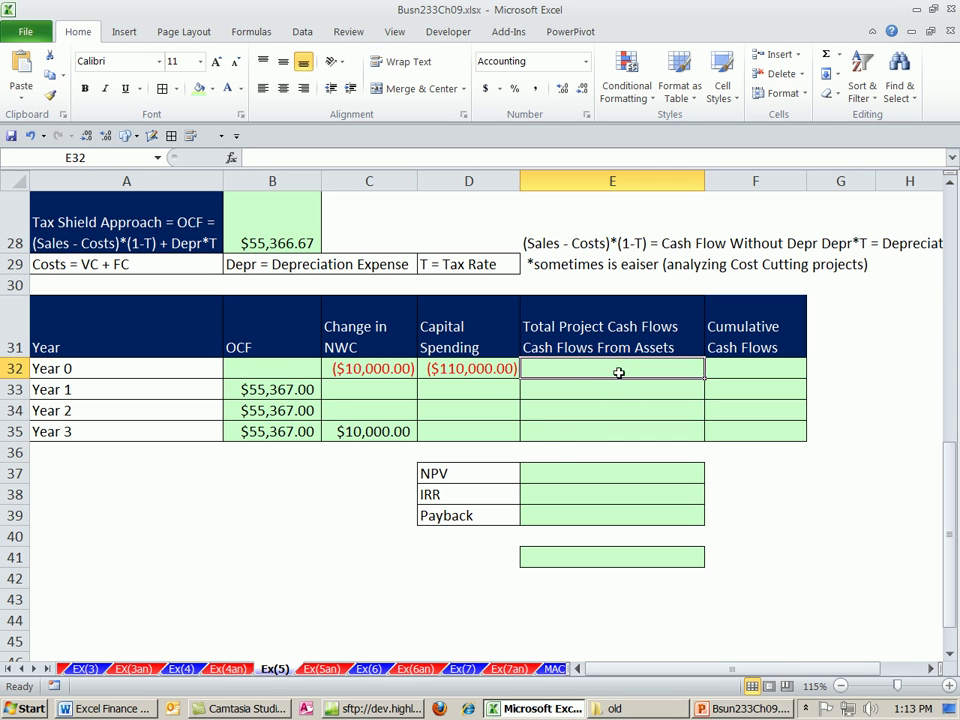
text(=sum)
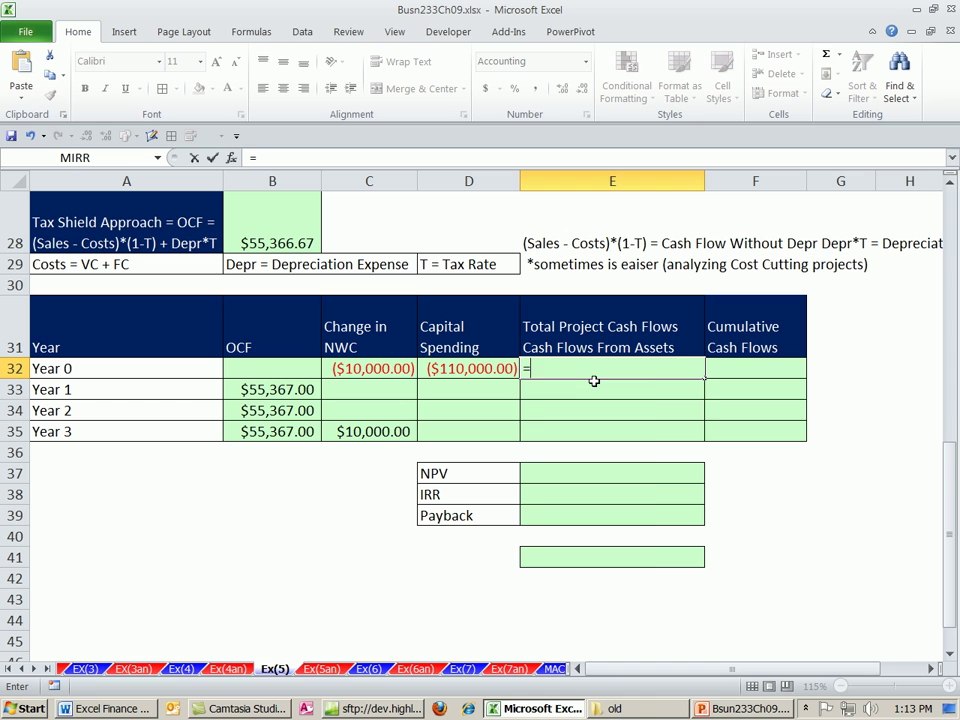
key(Tab)
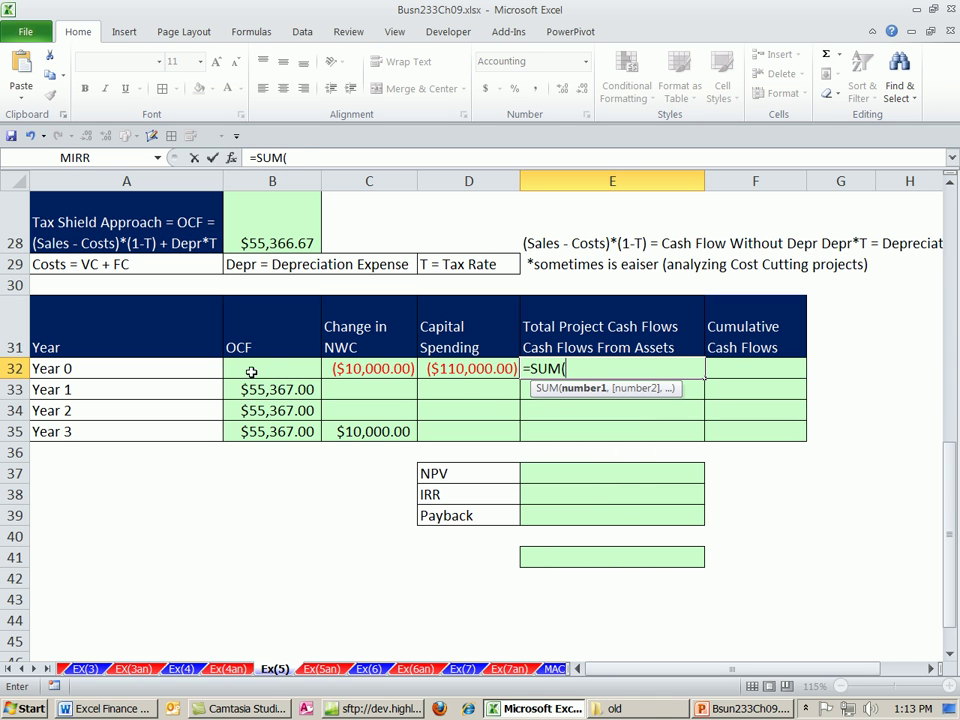
drag(251, 369, 437, 366)
key(ctrl+Return)
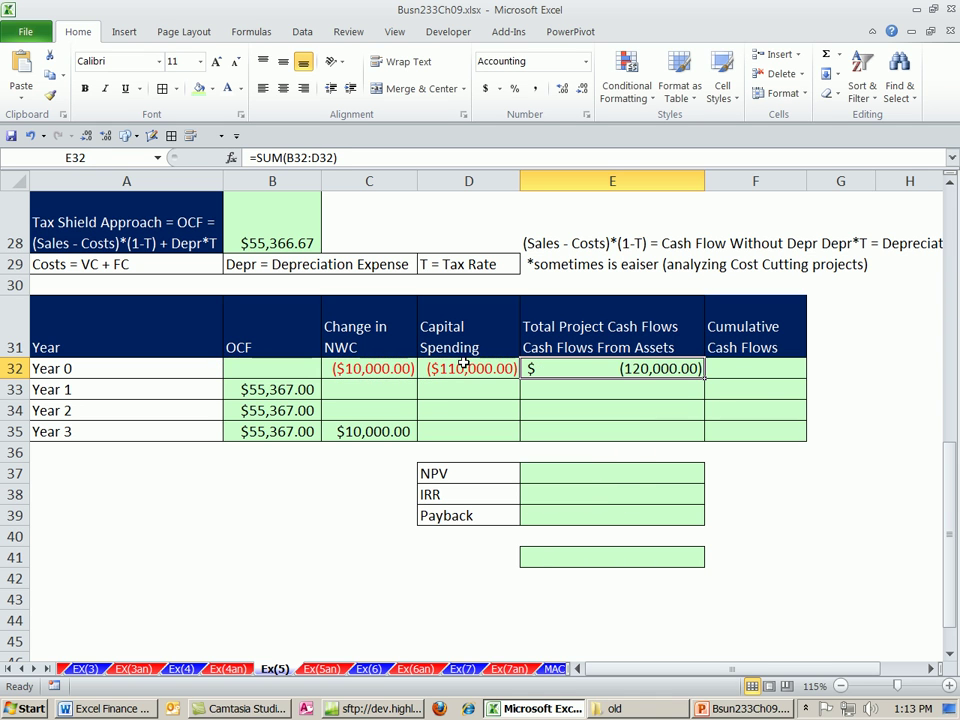
drag(704, 379, 708, 441)
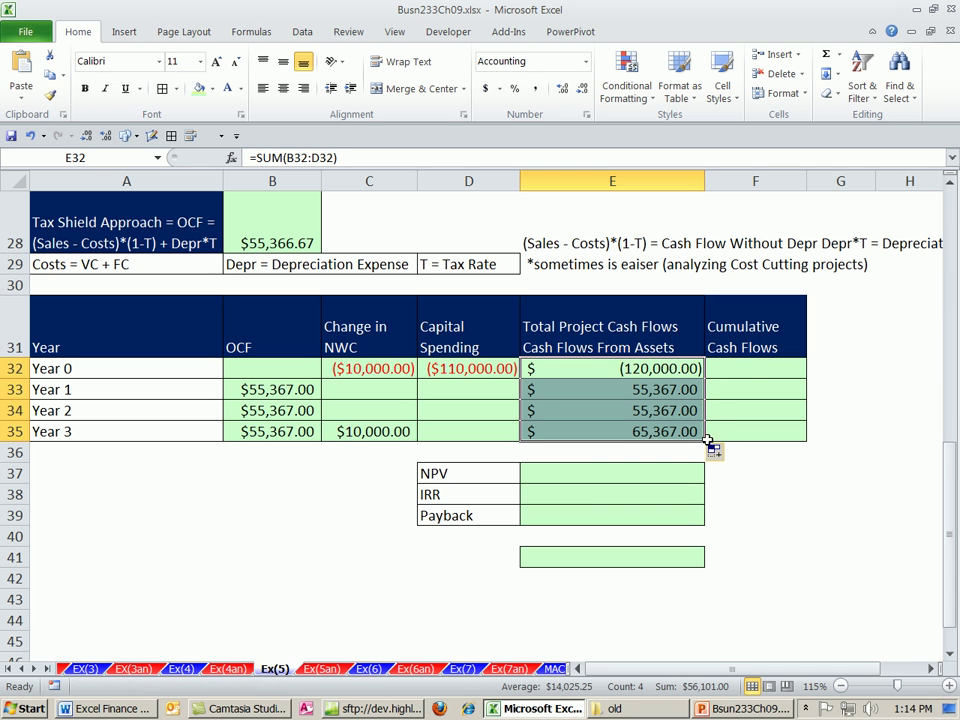
- Enter the Year 0 cumulative cash flow in F32 as an expanding-range running total, =SUM($E$32:E32)
click(748, 368)
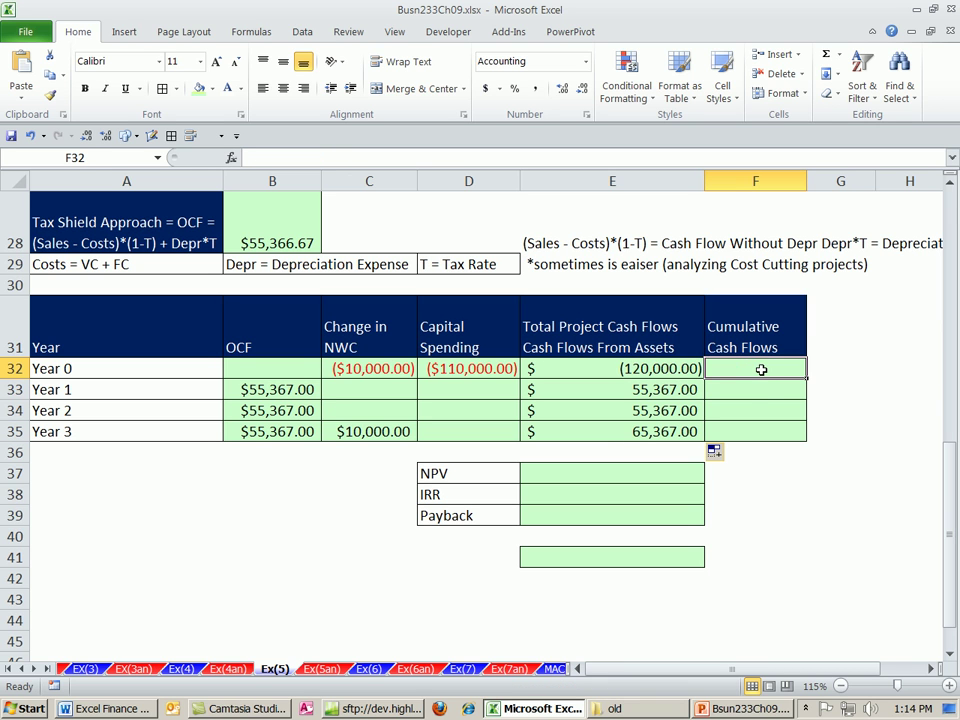
click(750, 392)
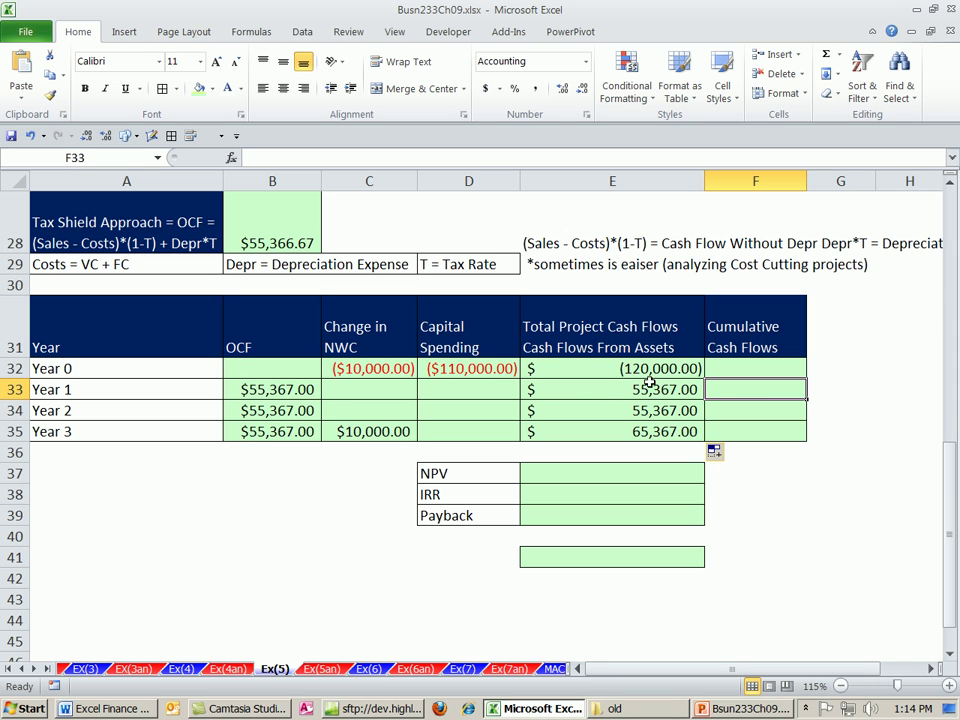
click(743, 377)
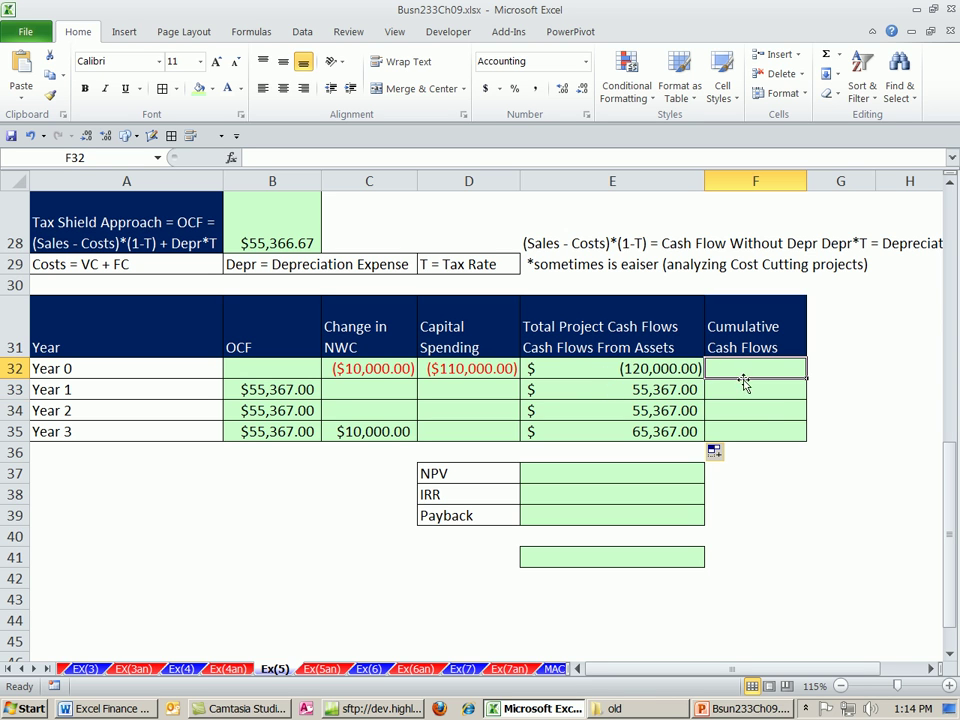
text(=sum)
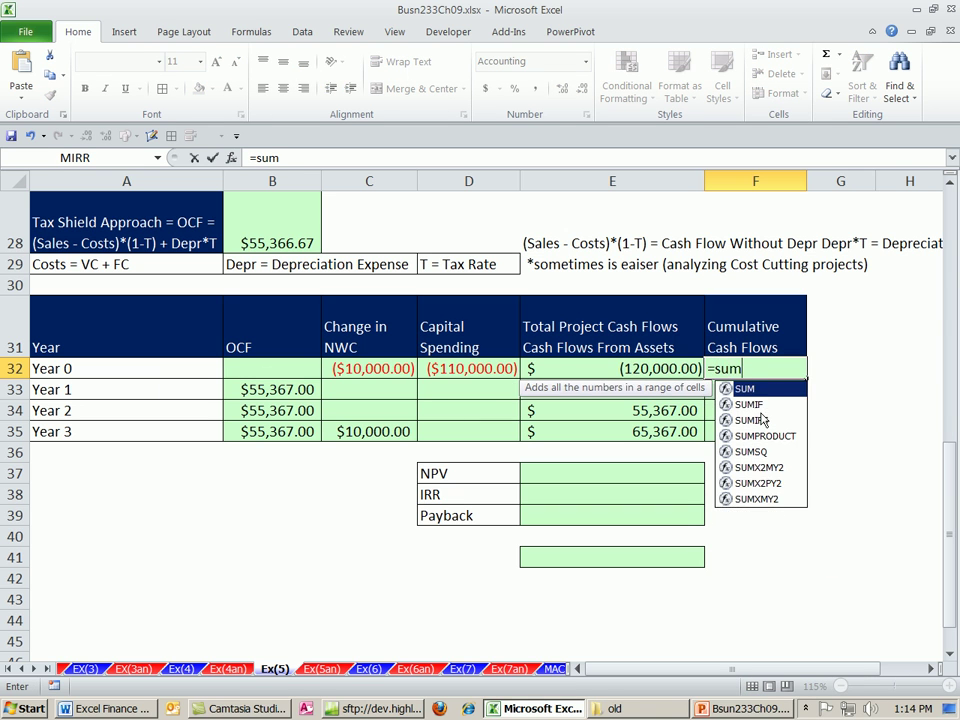
key(Tab)
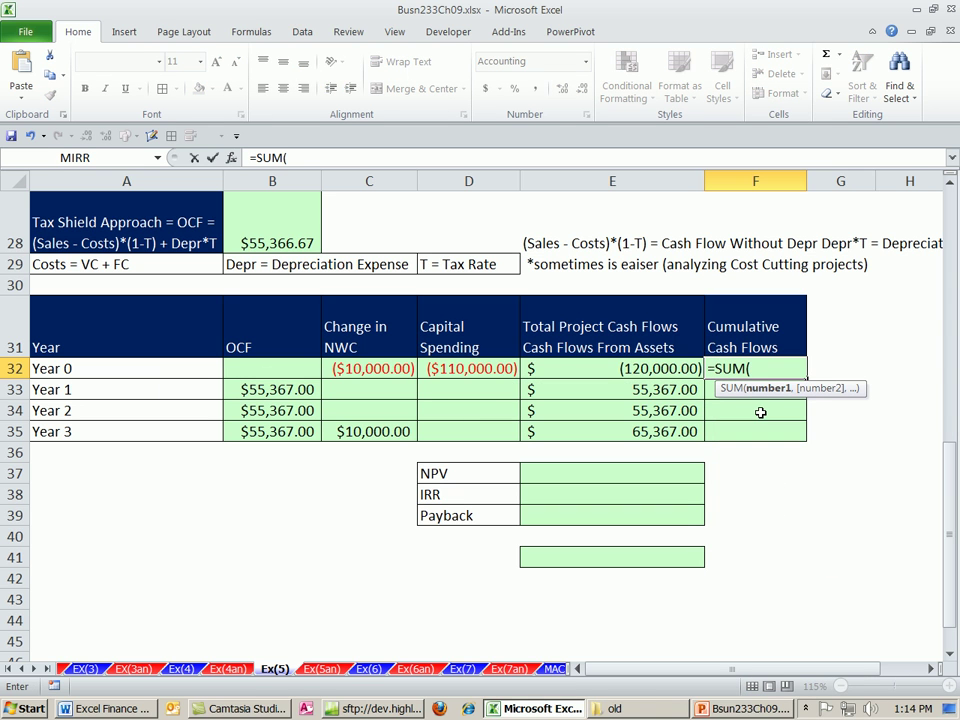
click(649, 368)
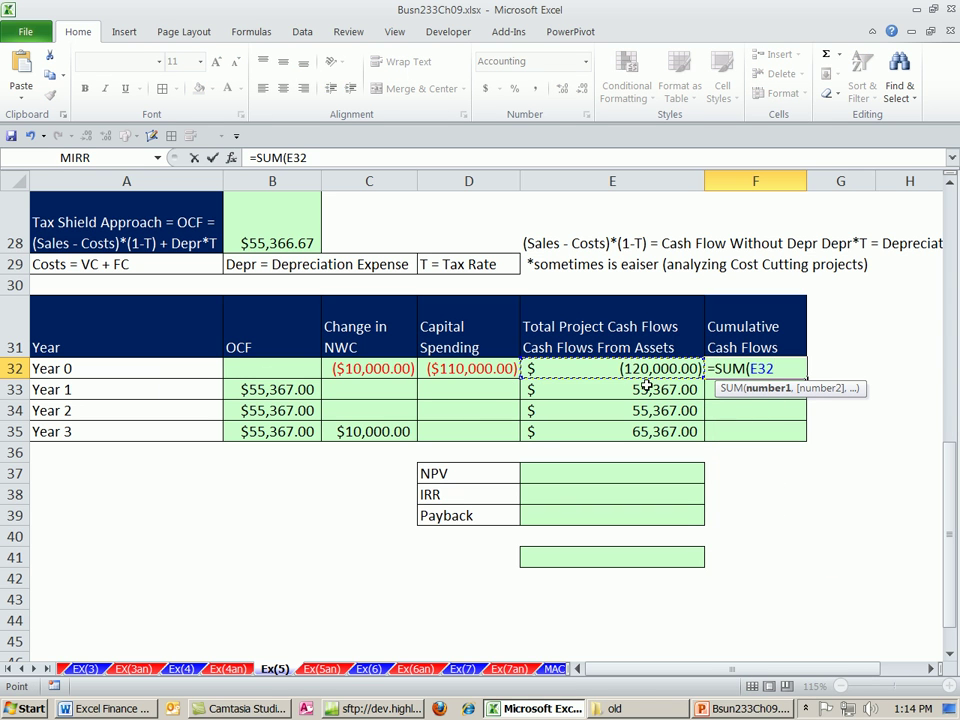
key(F8)
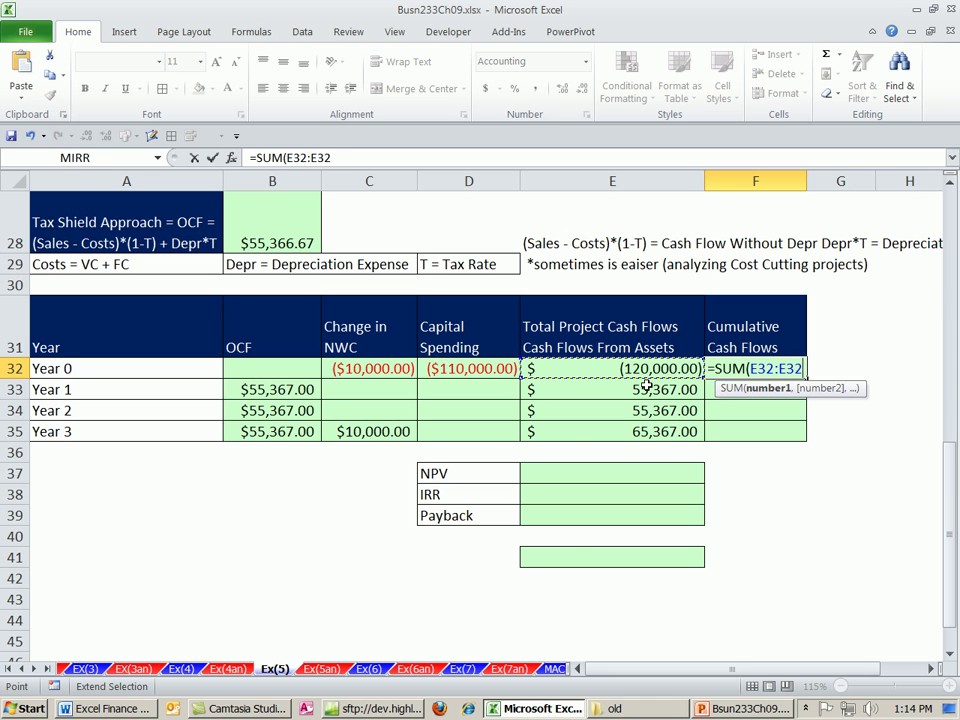
text())
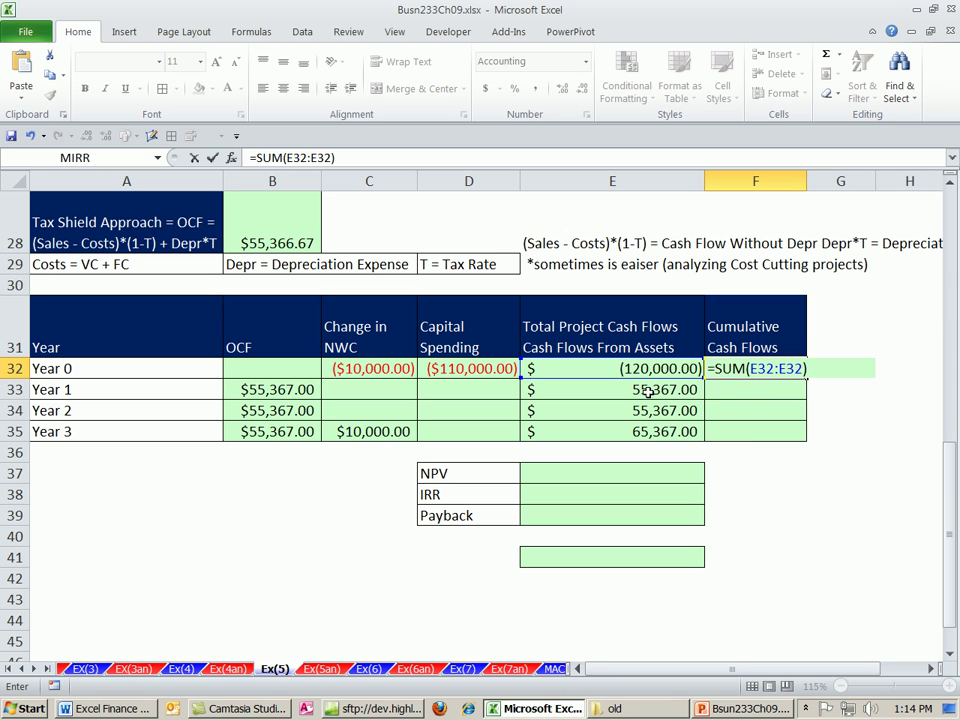
key(F2)
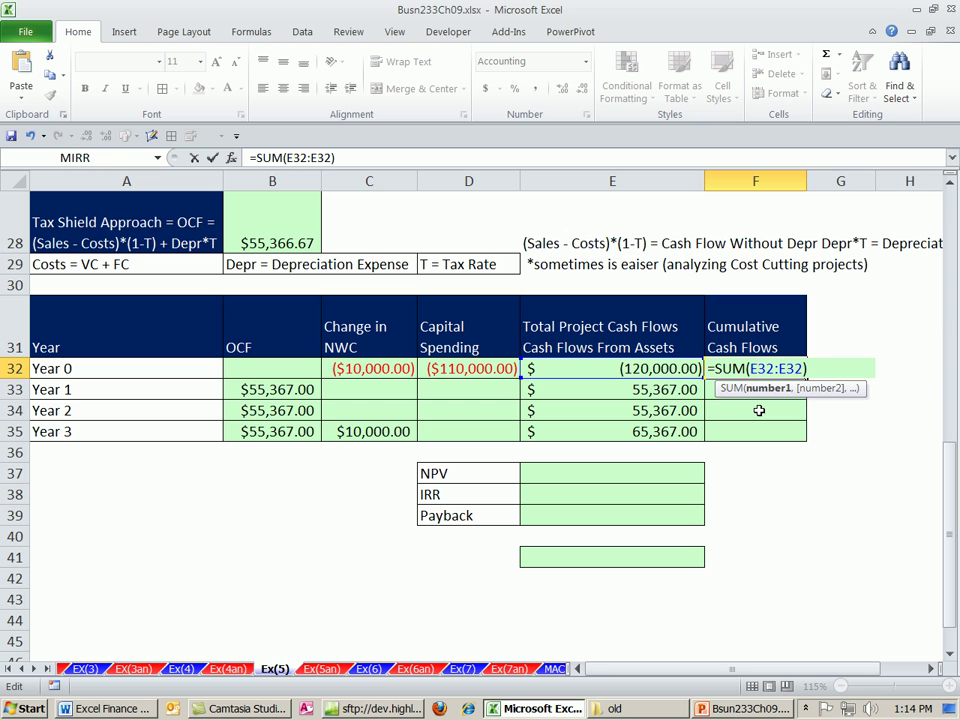
key(F4)
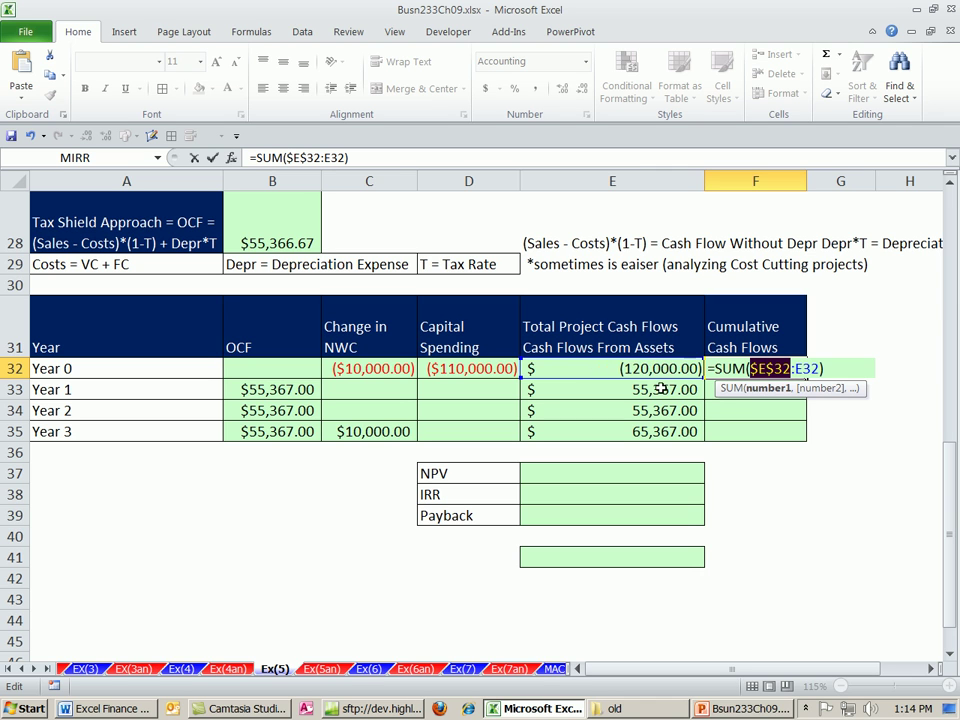
key(ctrl+Return)
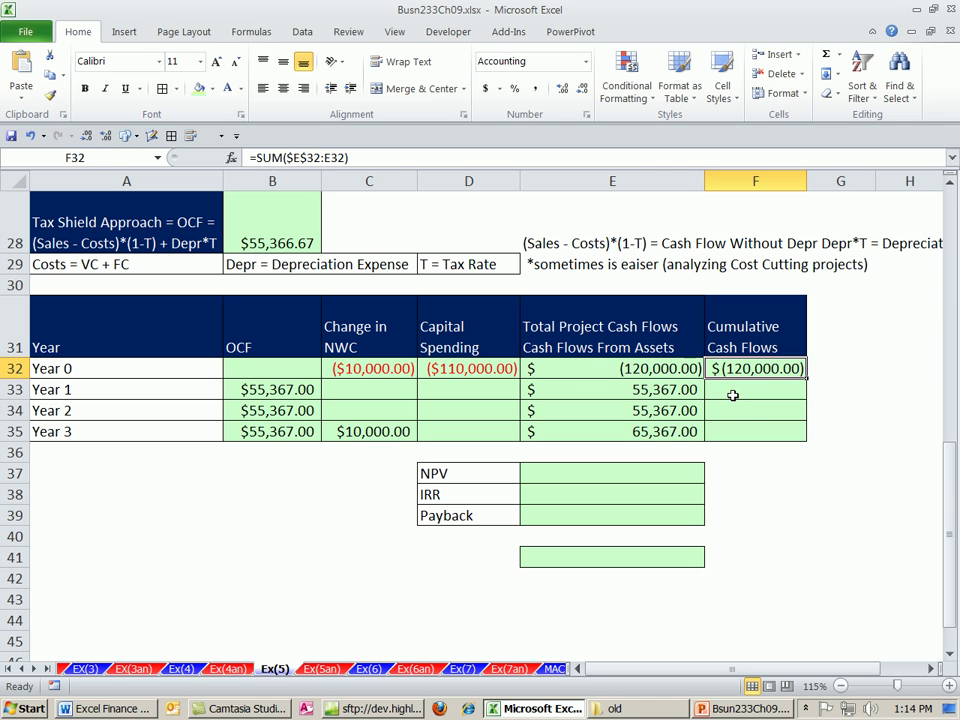
- Copy the cumulative cash flow formula from F32 down through Year 3 and check the summed ranges in F33 and F34
drag(806, 377, 810, 436)
double_click(771, 389)
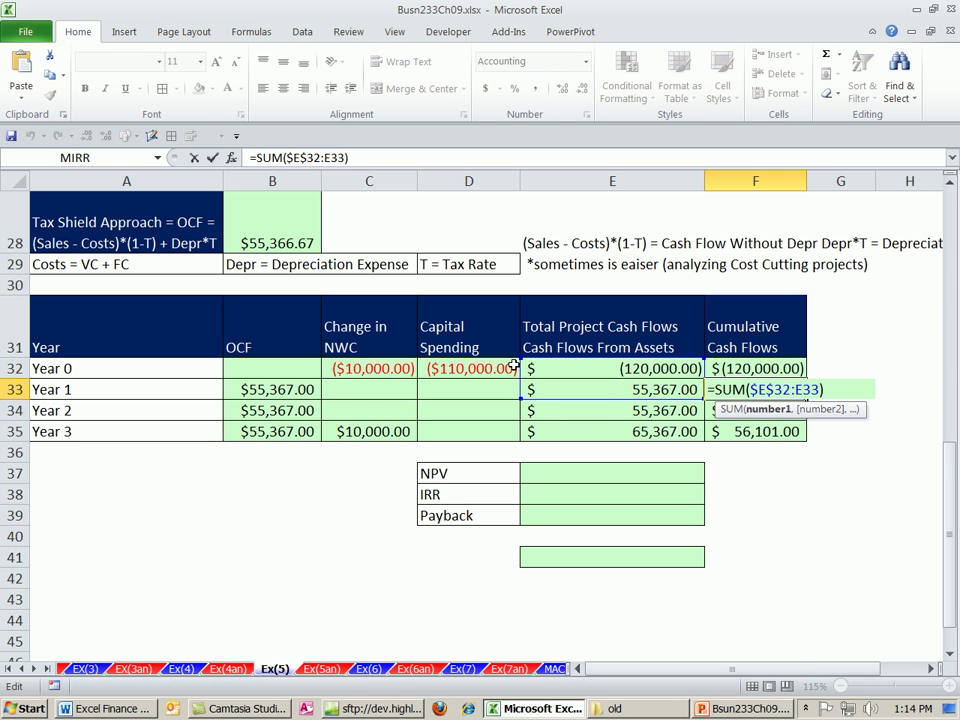
key(Return)
double_click(760, 410)
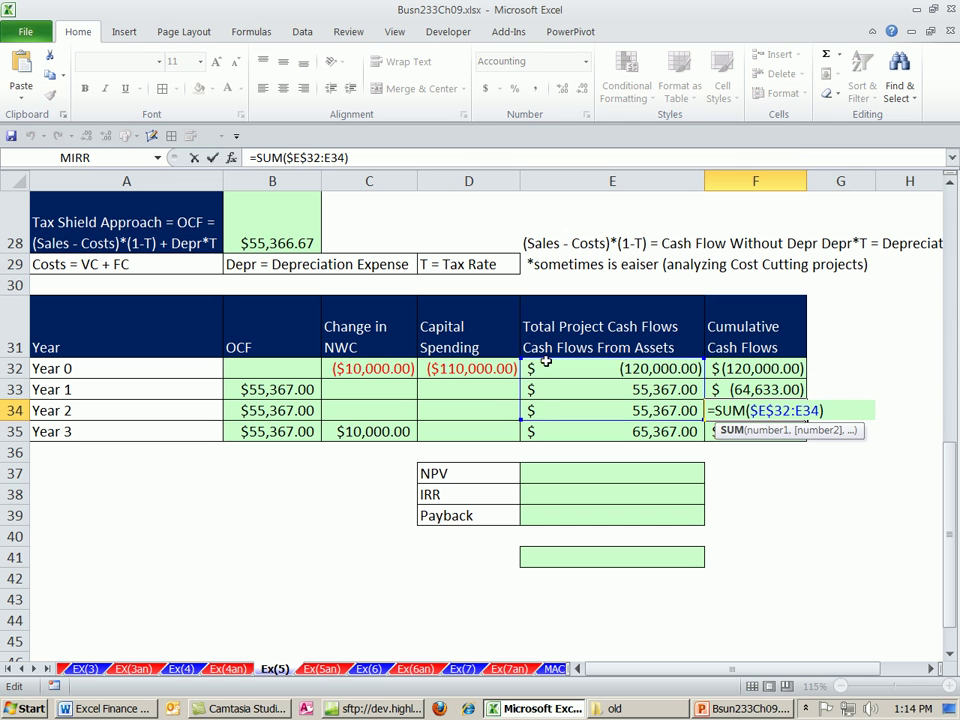
key(Escape)
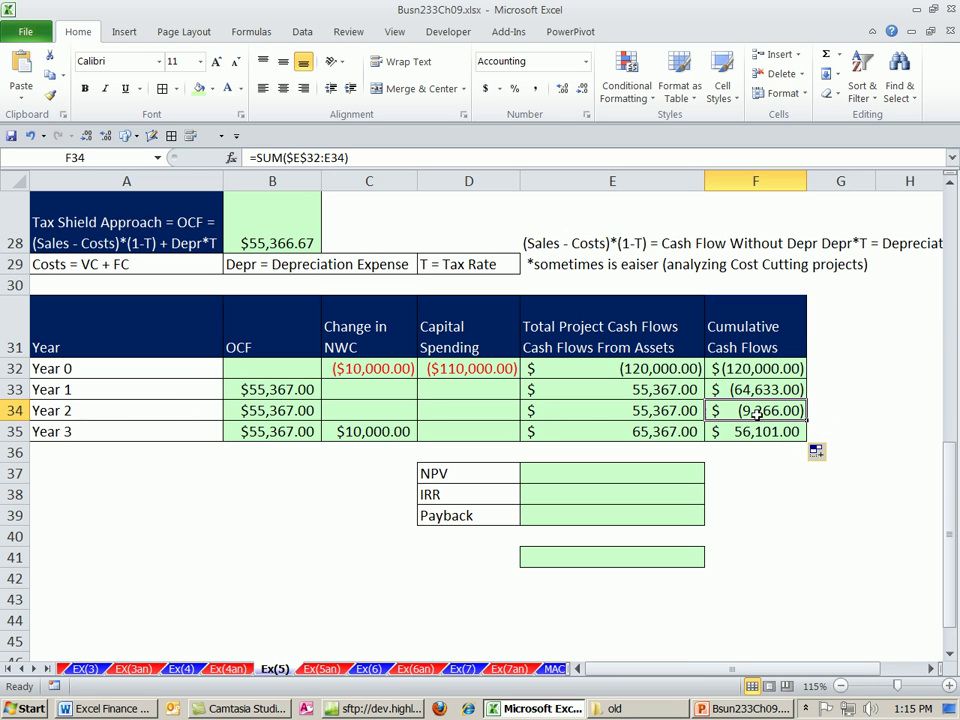
- Number the years 0, 1, 2 and 3 in G32:G35 beside the cumulative cash flows
click(825, 365)
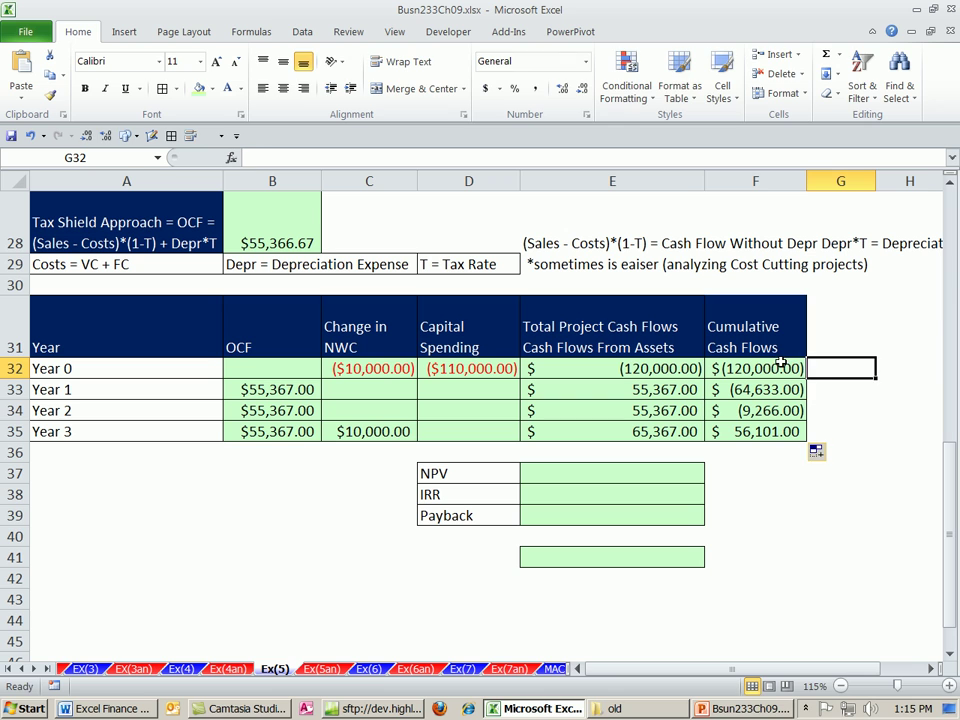
text(0)
key(Return)
text(1)
key(Return)
text(2)
key(Return)
text(3)
key(Return)
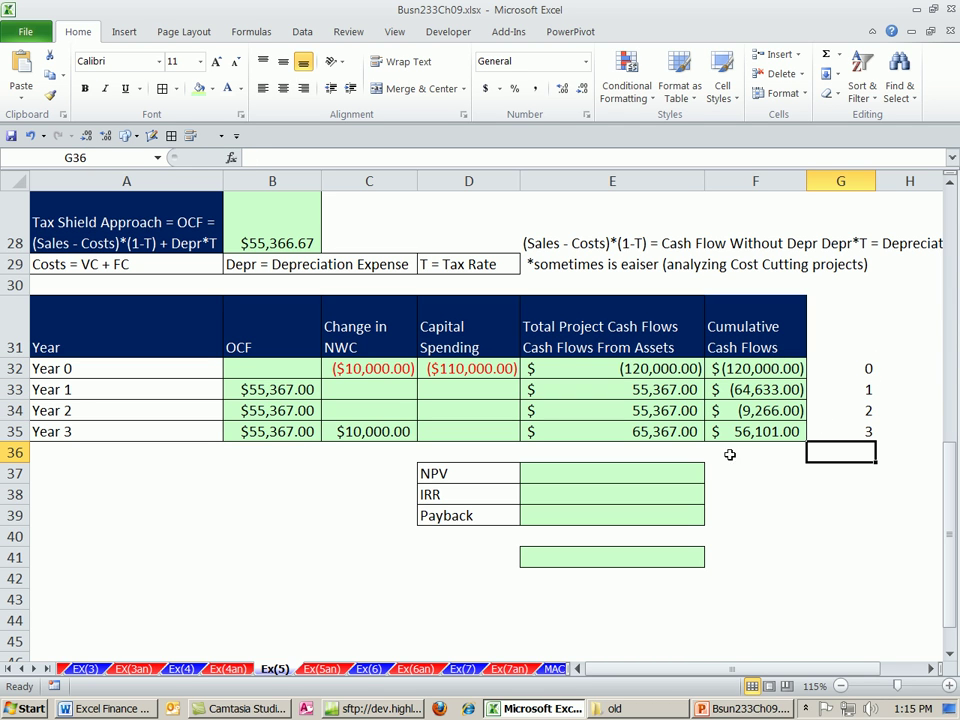
click(842, 432)
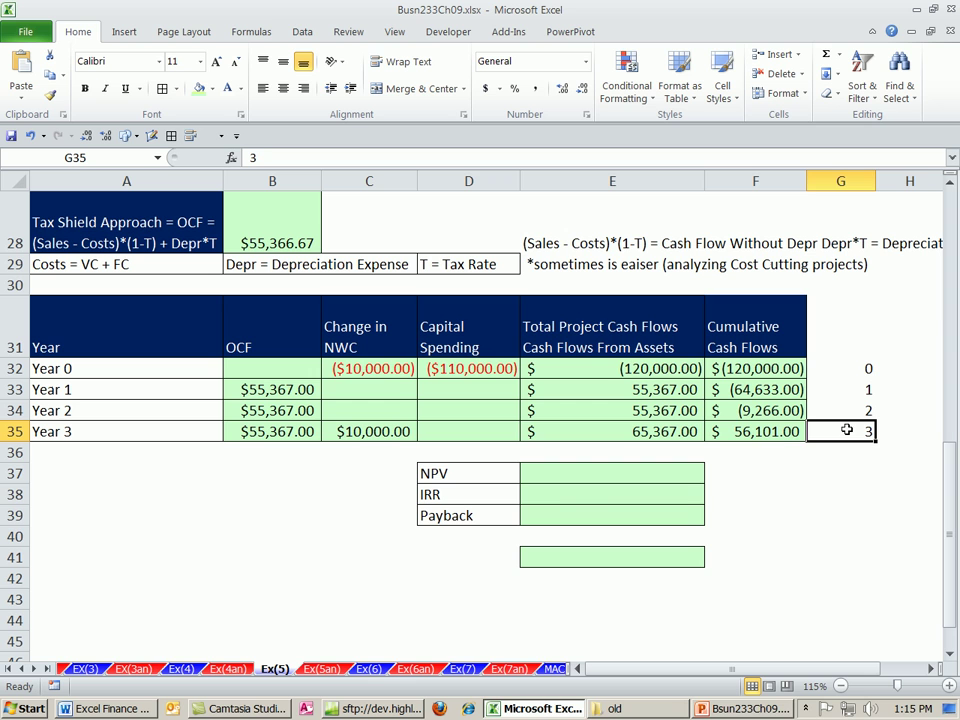
- Calculate the project's NPV in E37 with =NPV(B6,E33:E35)+E32, using the RRR as the discount rate
click(550, 475)
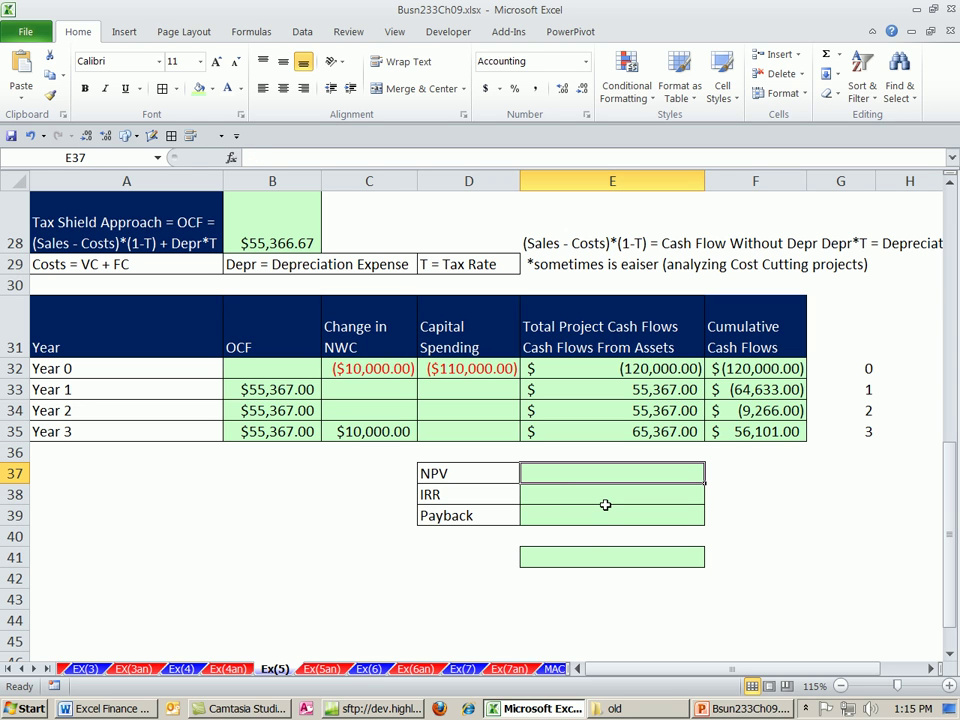
text(=npv()
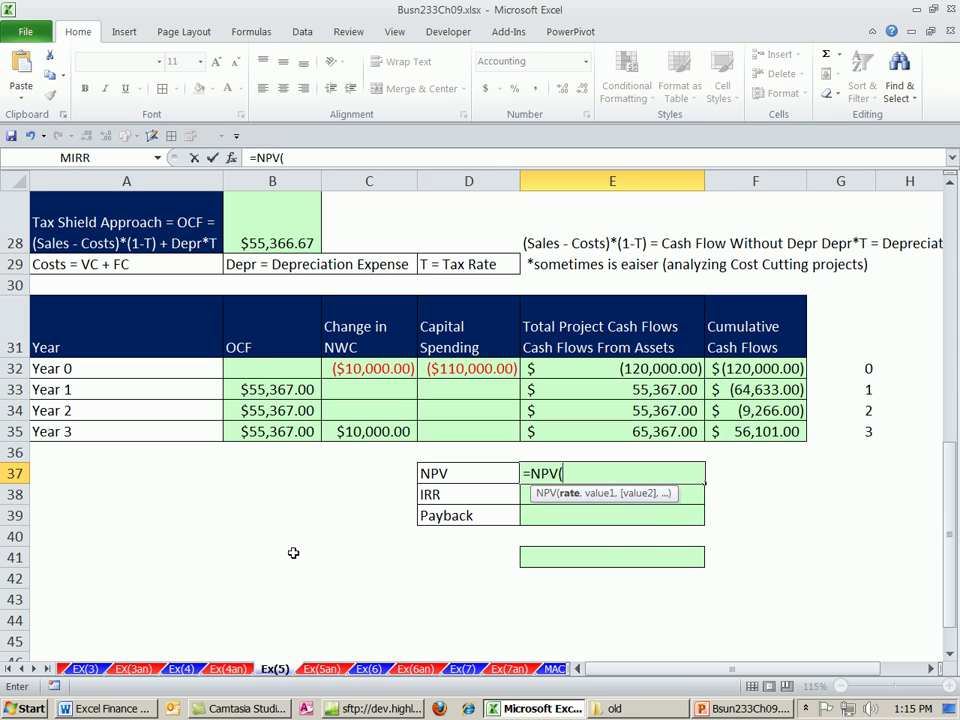
scroll(293, 553, up, 9)
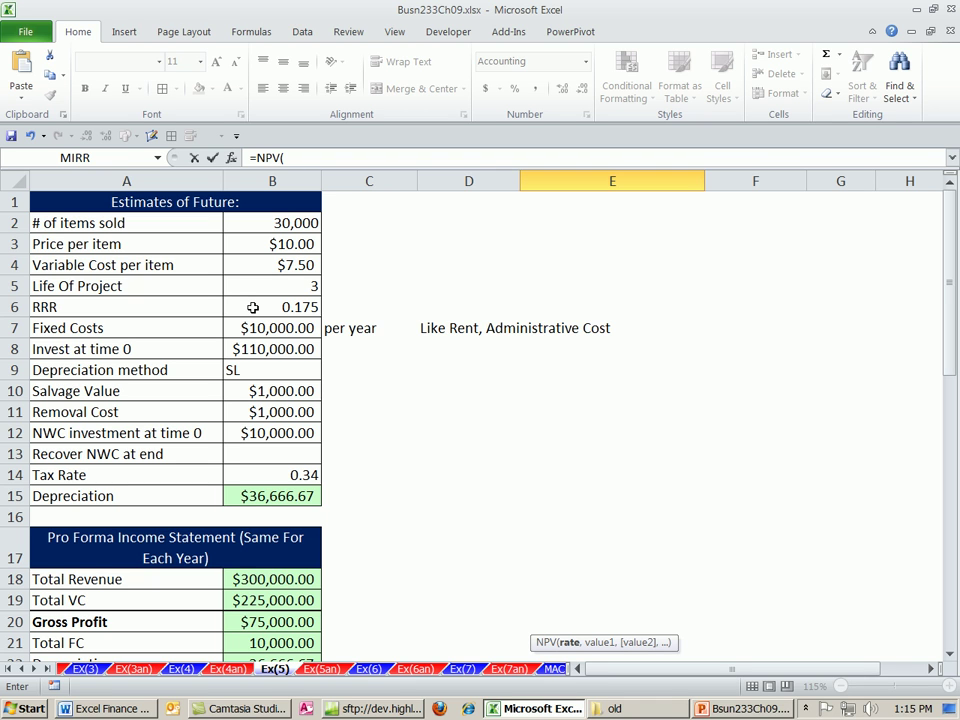
click(252, 307)
scroll(401, 366, down, 9)
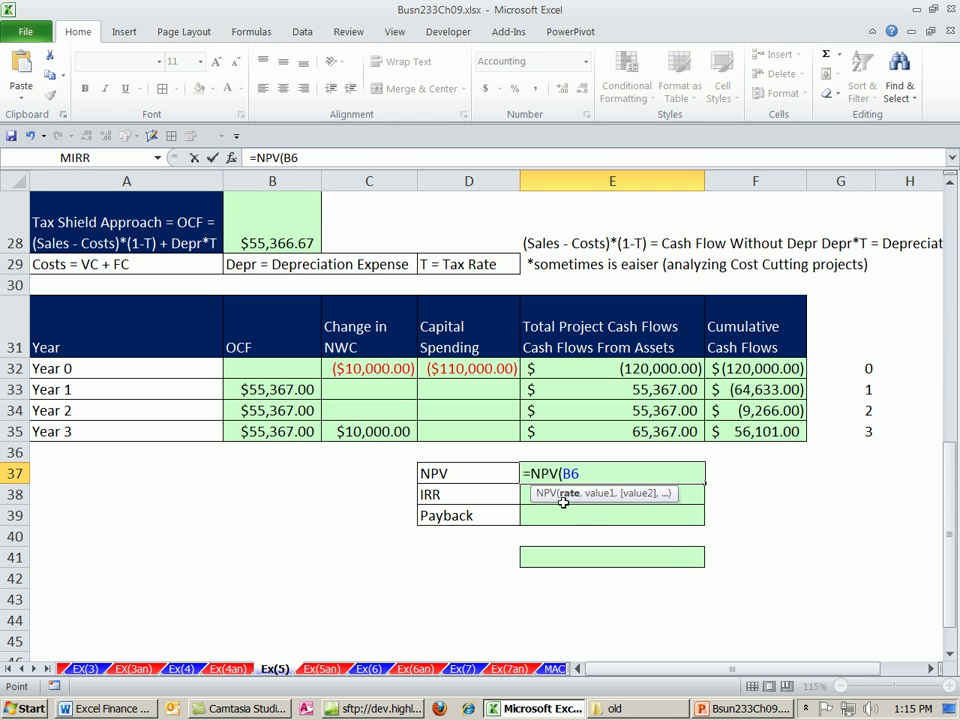
text(,)
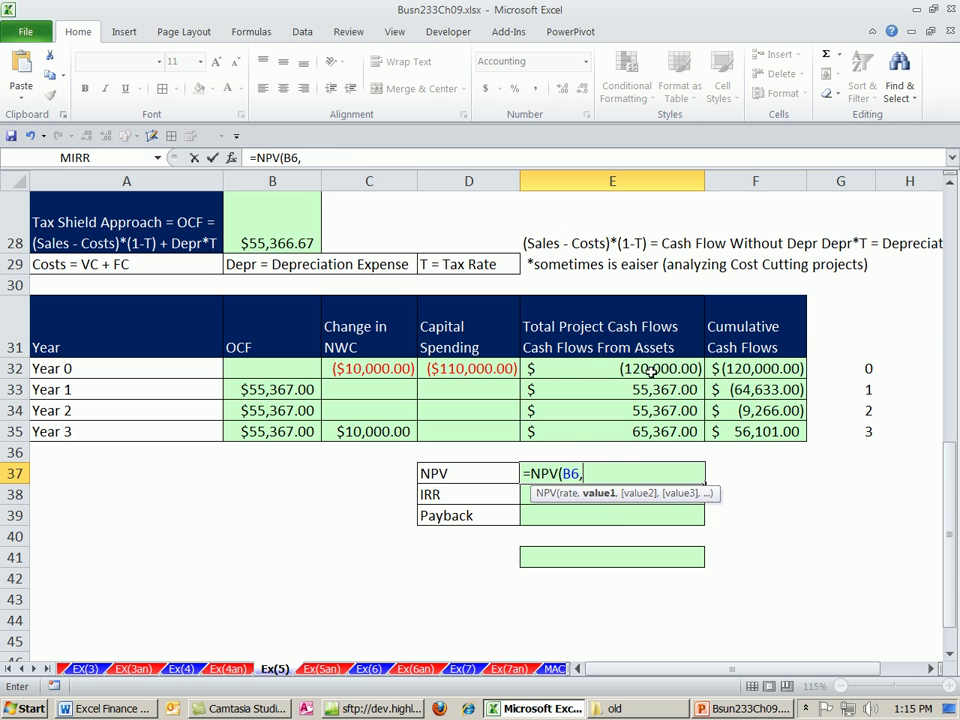
drag(643, 385, 651, 441)
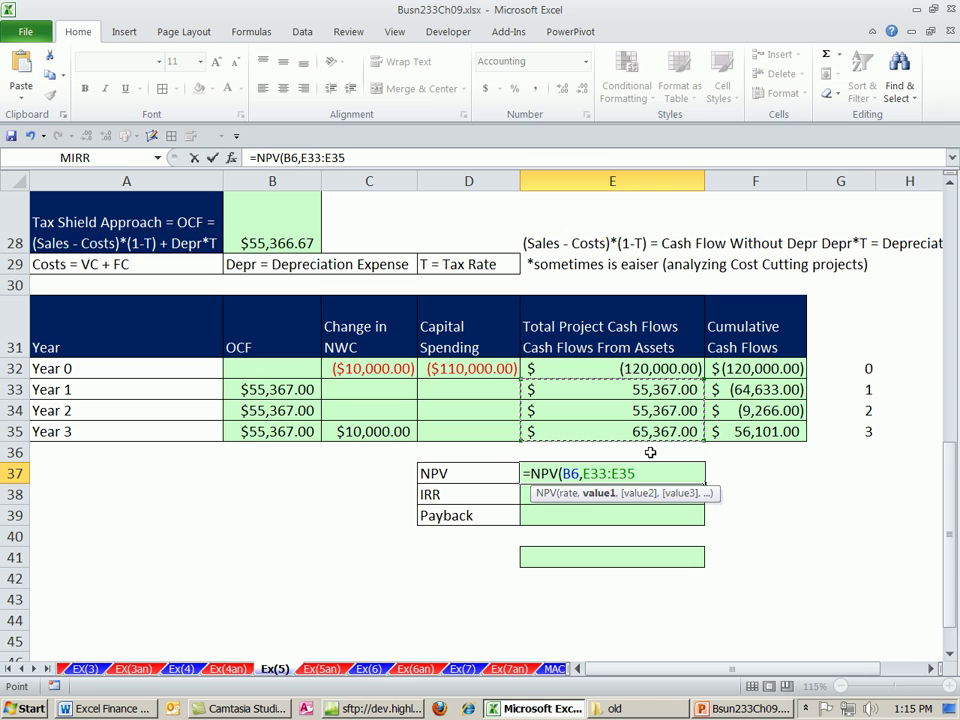
text()=)
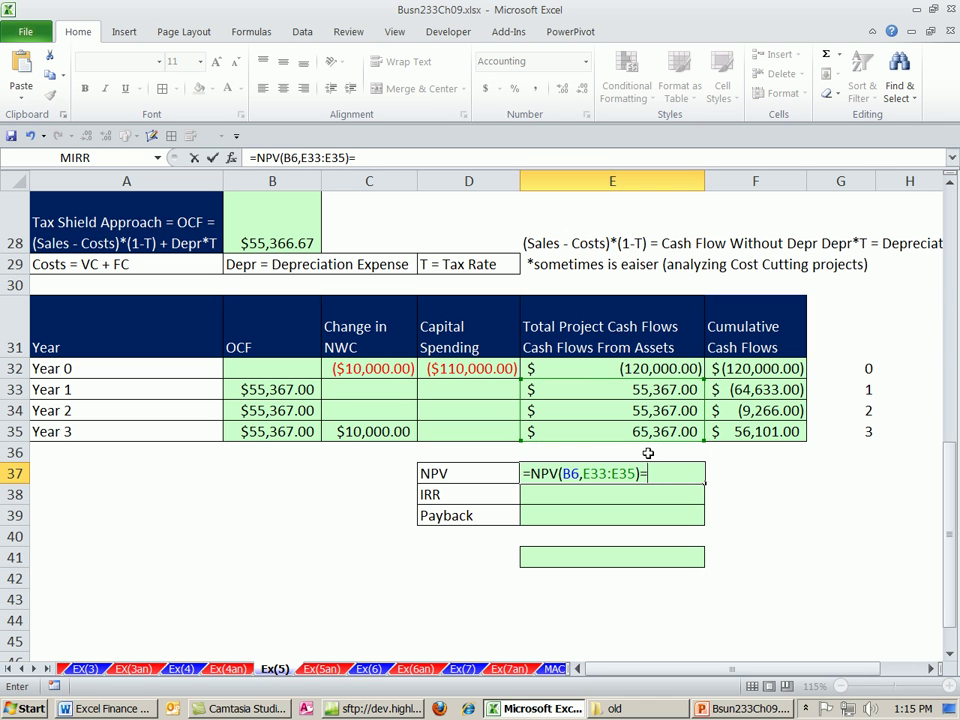
click(597, 367)
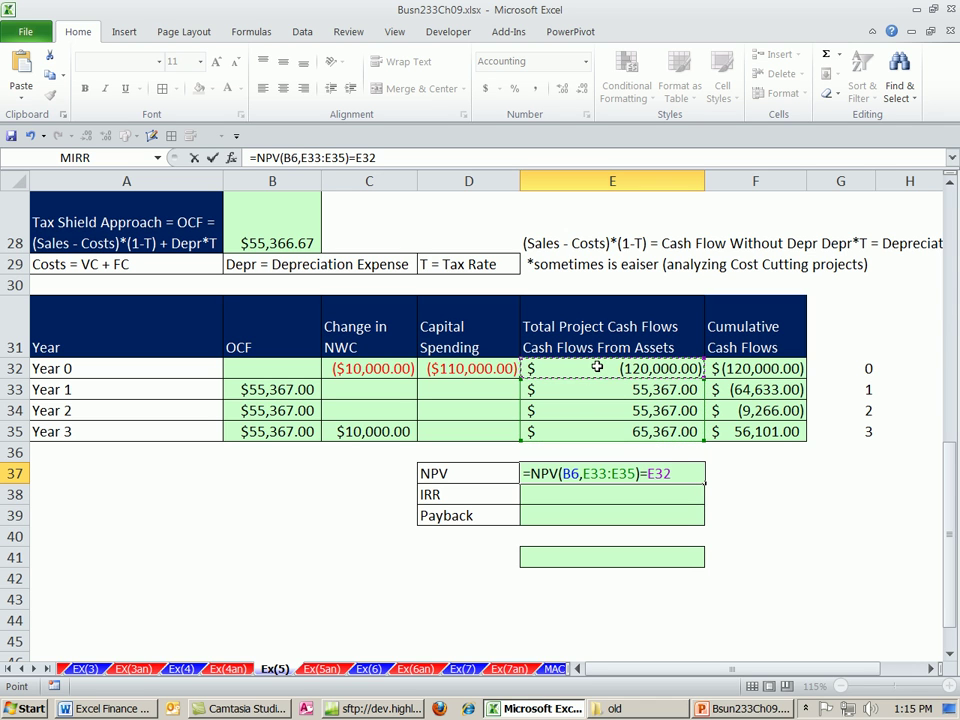
key(BackSpace)
key(BackSpace)
key(BackSpace)
key(BackSpace)
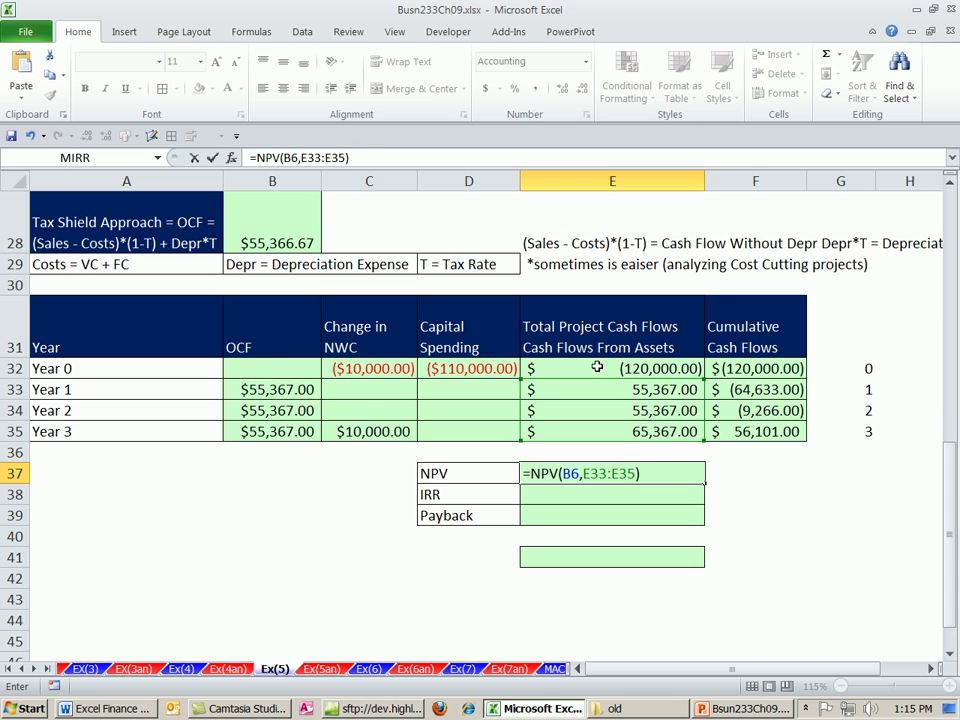
text(+)
click(596, 369)
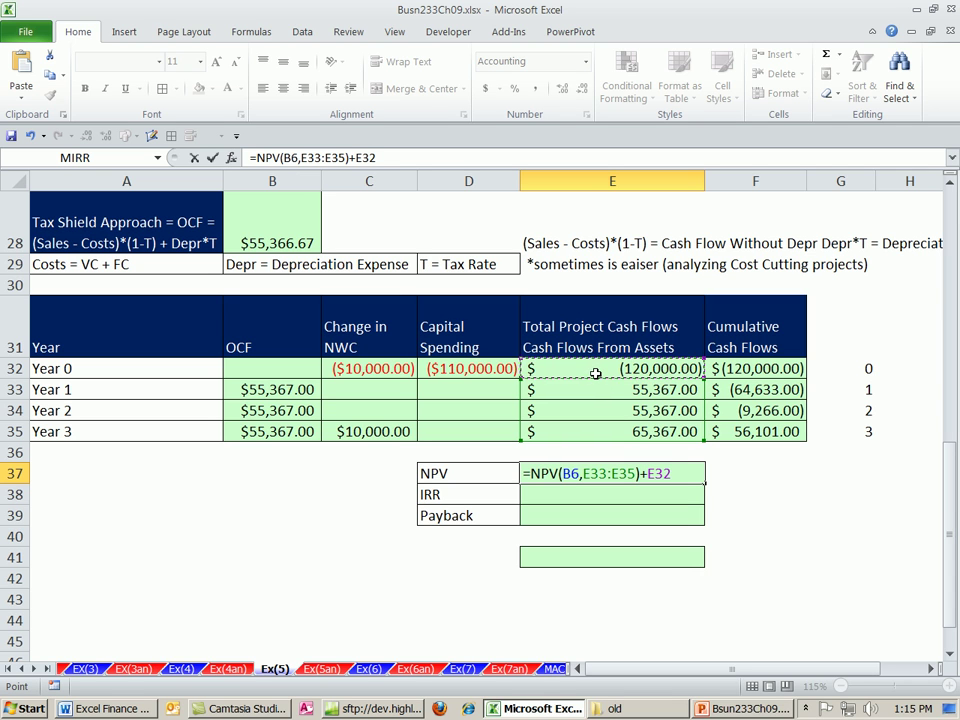
key(Return)
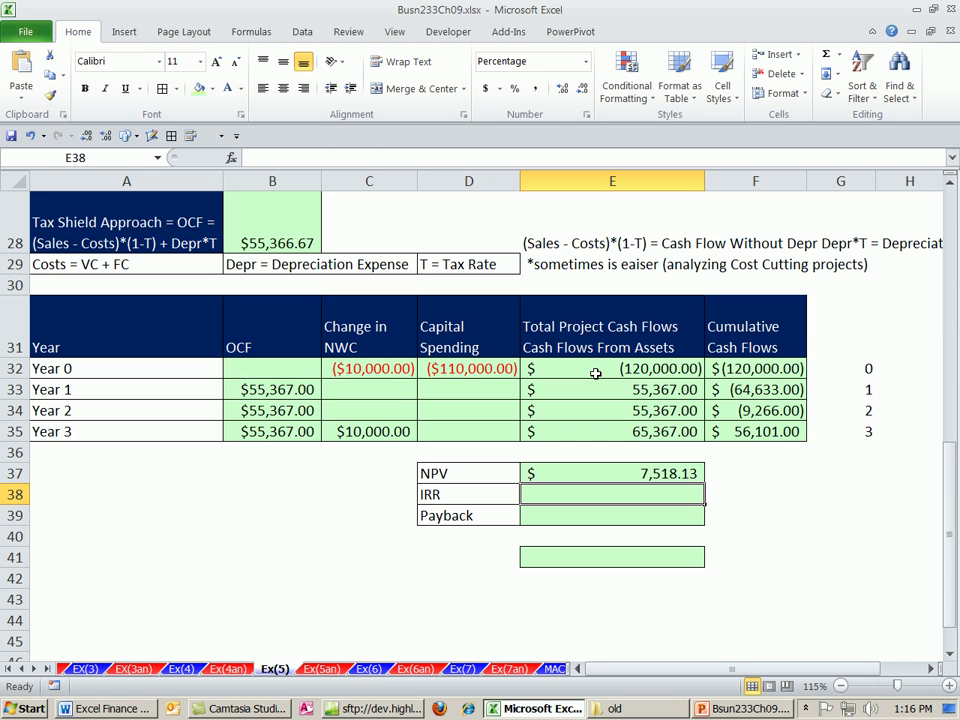
click(614, 479)
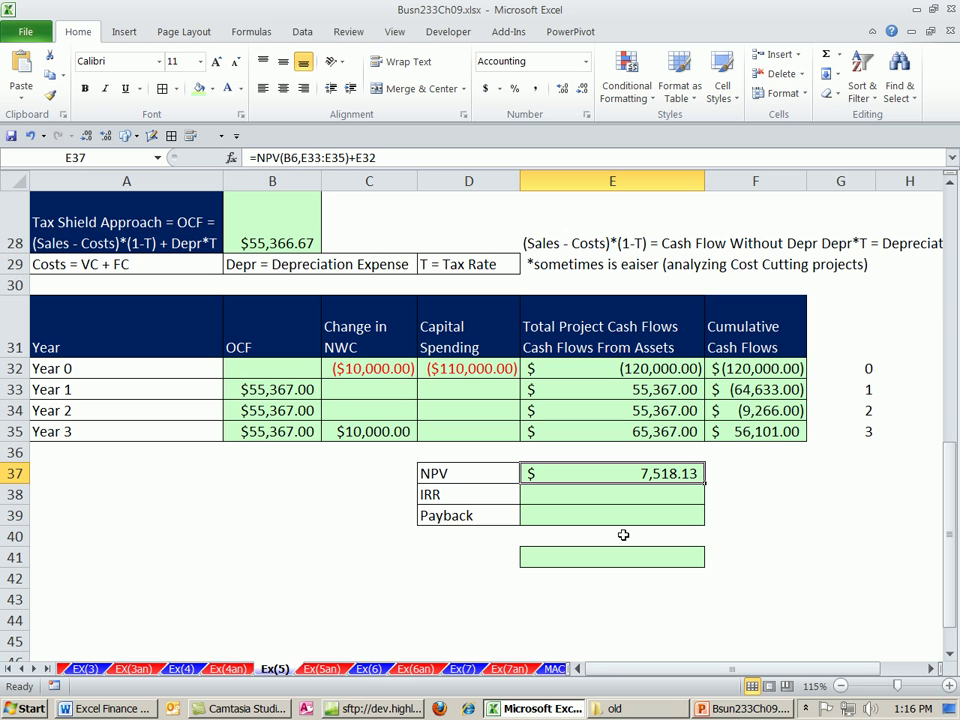
- Calculate the project's IRR in E38 from the Year 0 to Year 3 total cash flows, =IRR(E32:E35)
click(615, 493)
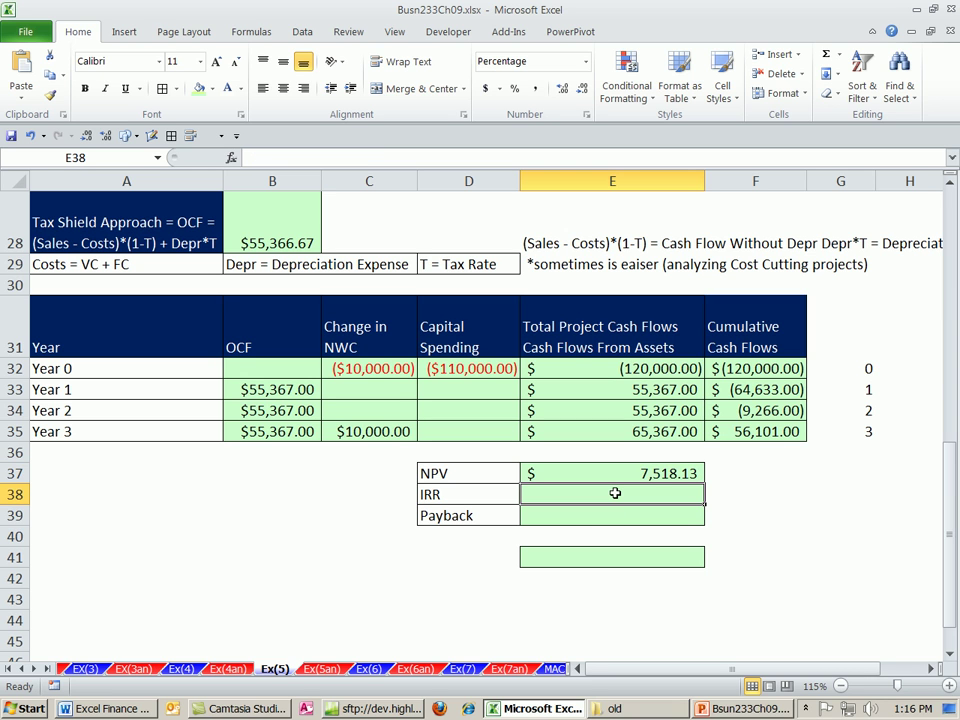
text(irr)
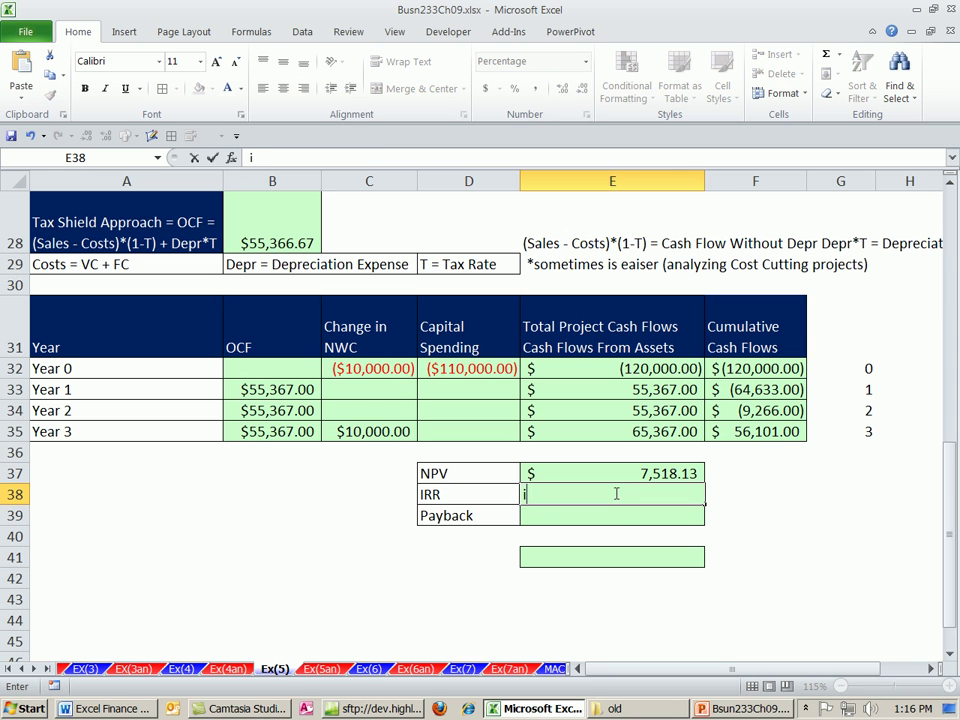
key(BackSpace)
key(BackSpace)
text(=ir)
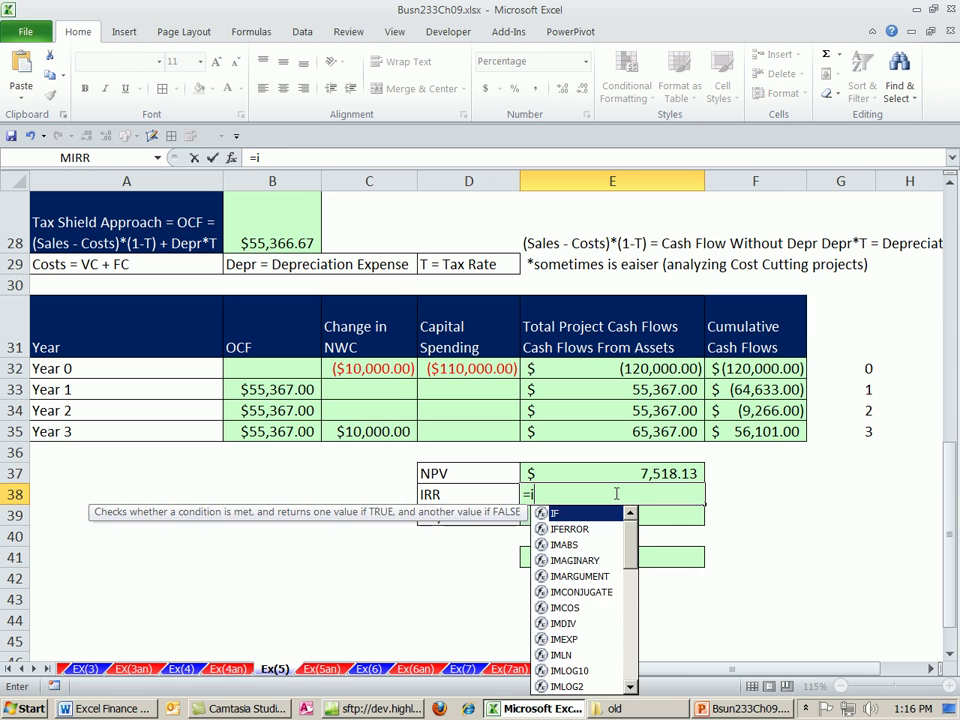
key(Tab)
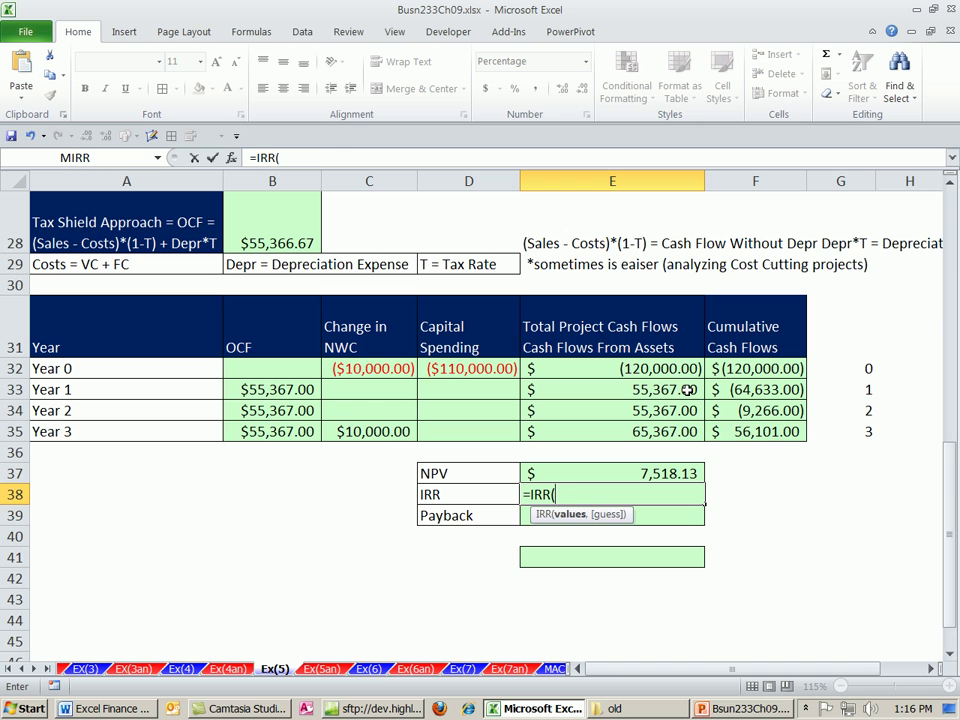
drag(650, 370, 655, 431)
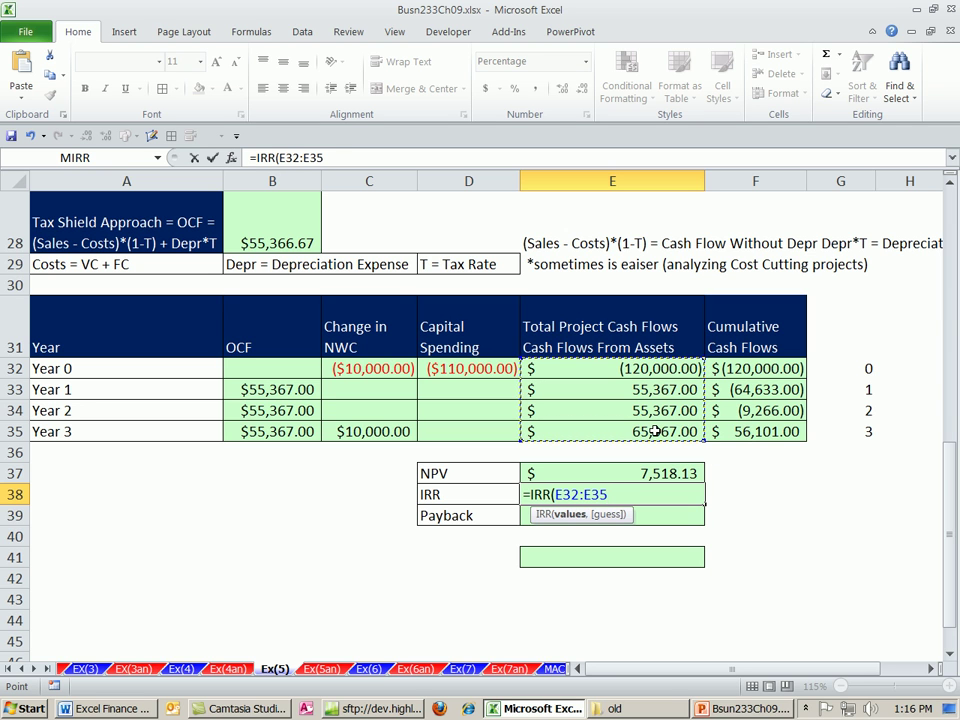
key(Return)
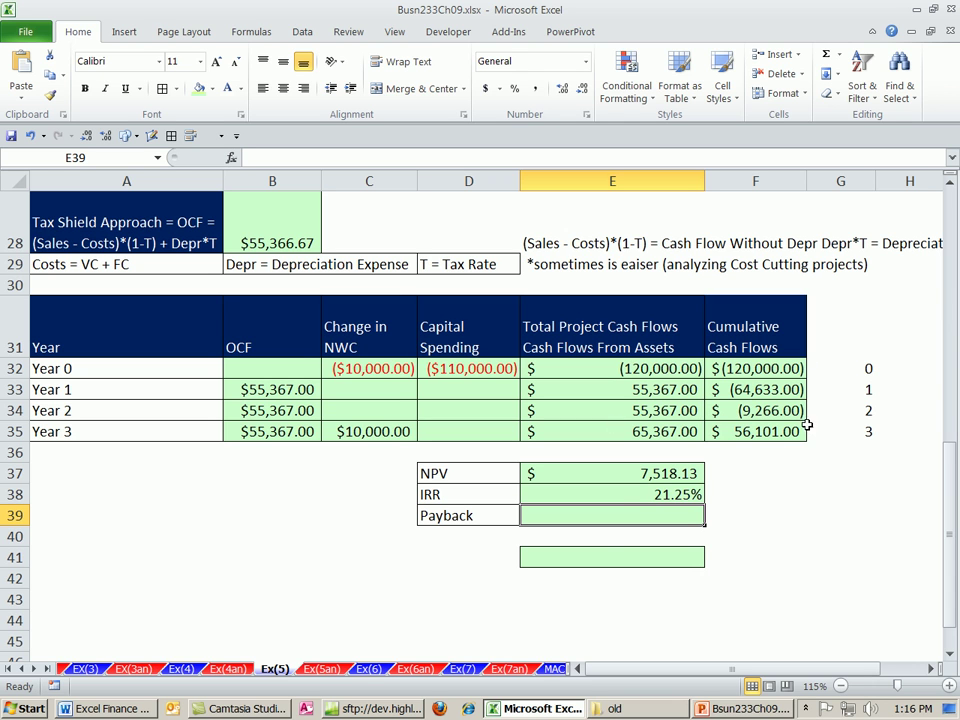
- Calculate the payback period in E39 from the year number, remaining cumulative cash flow and Year 3 cash flow, =G34-F34/E35
text(=)
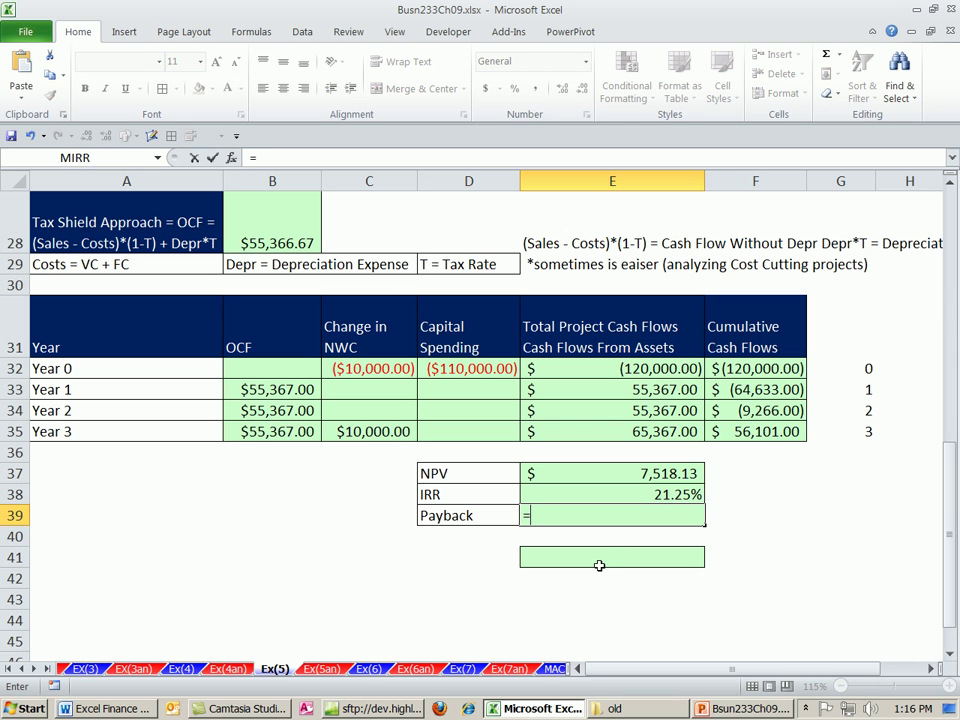
click(830, 411)
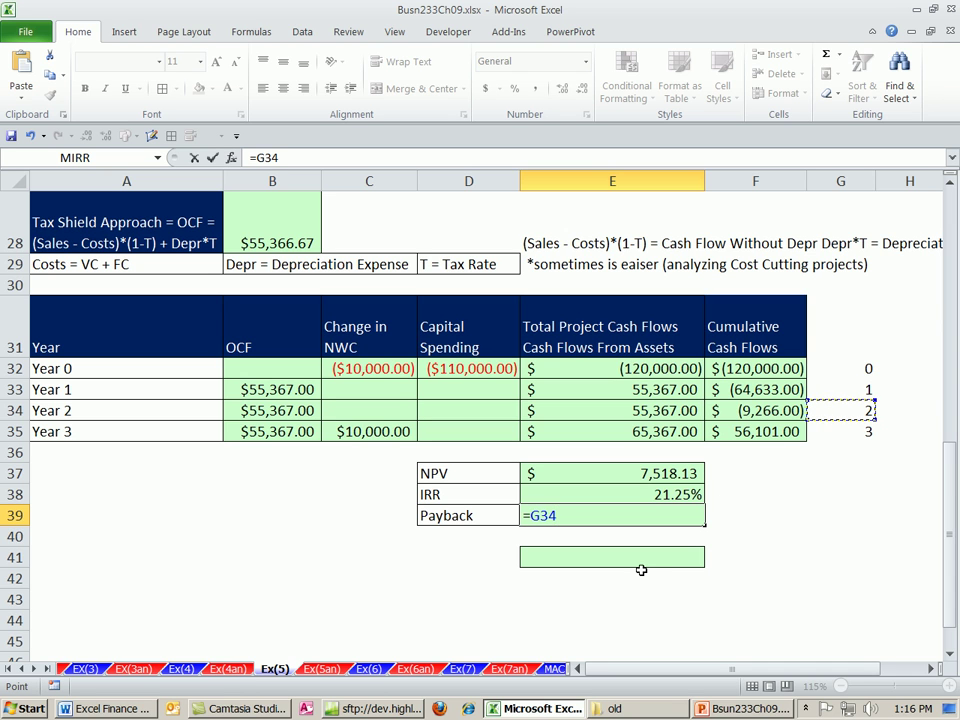
text(+)
key(BackSpace)
text(-)
click(760, 412)
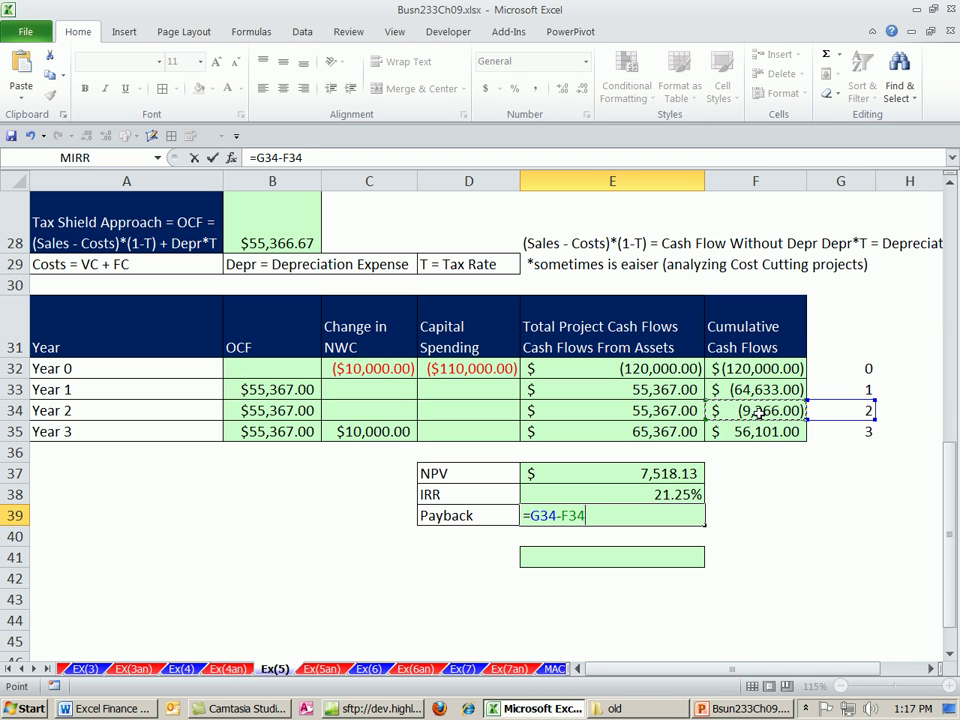
text(/)
click(660, 431)
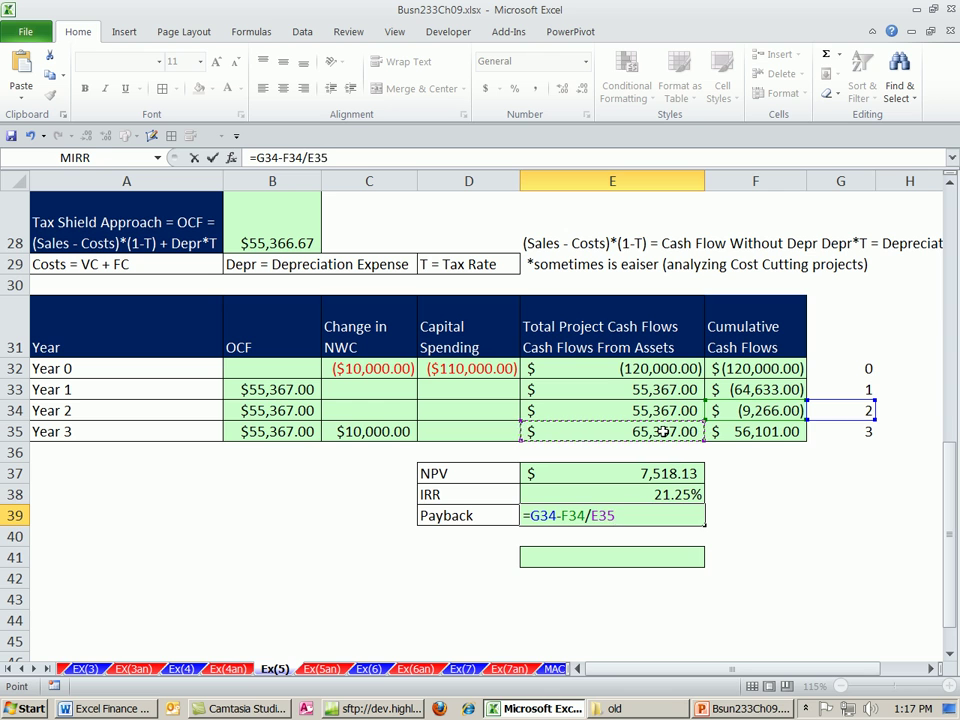
key(Return)
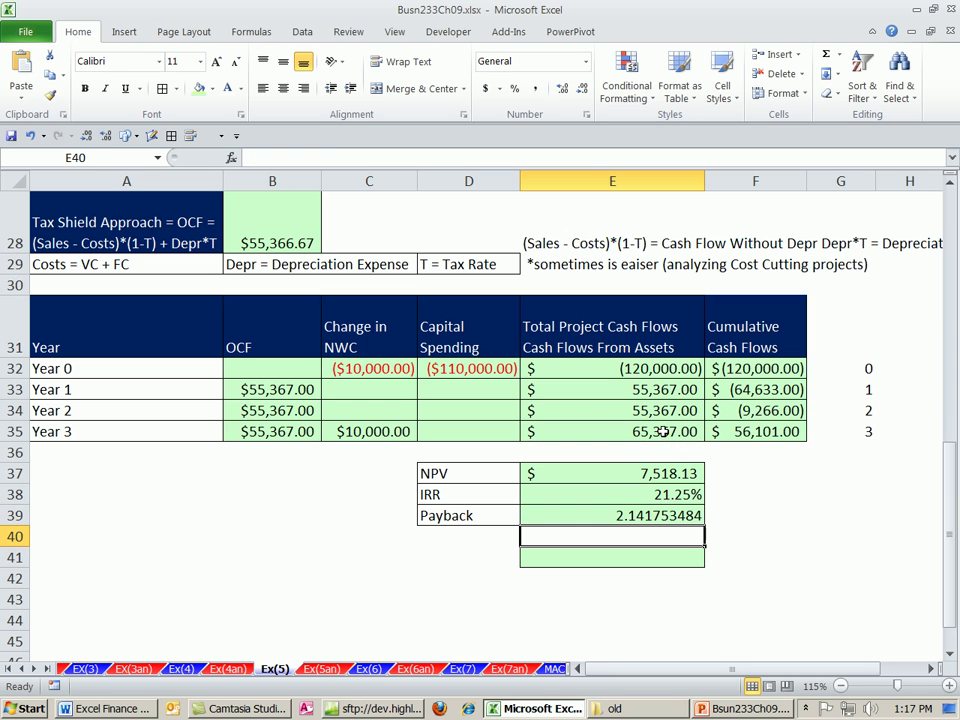
click(624, 606)
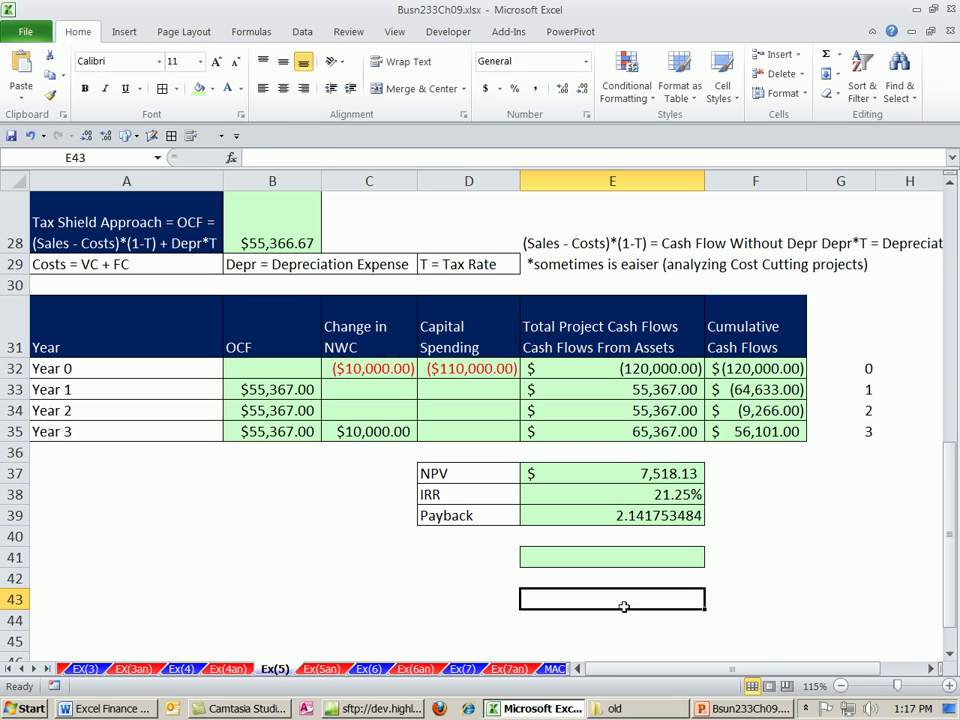